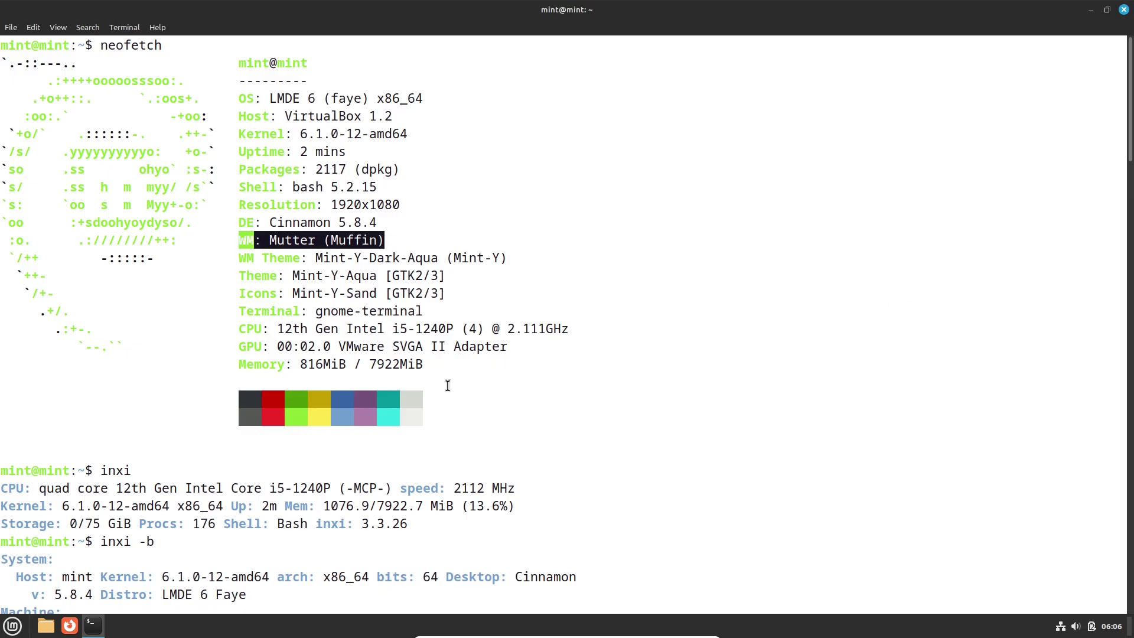
Highlight the neofetch Memory line, the inxi kernel version, the System block and the Cinnamon version.
drag(431, 364, 260, 369)
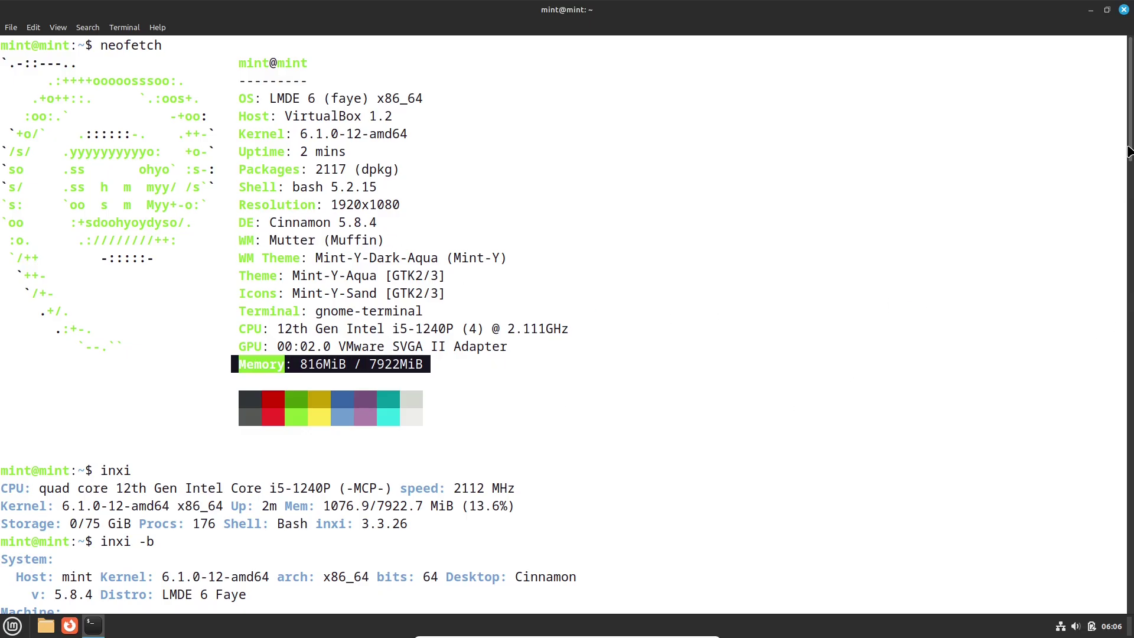
scroll(1129, 210, down, 5)
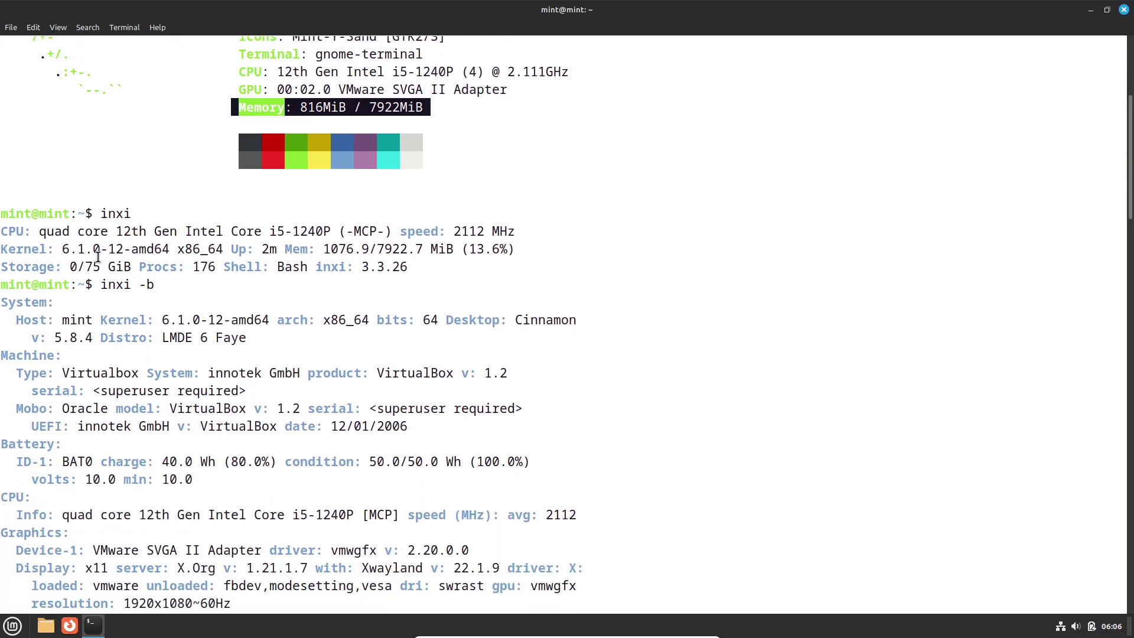
drag(3, 251, 223, 254)
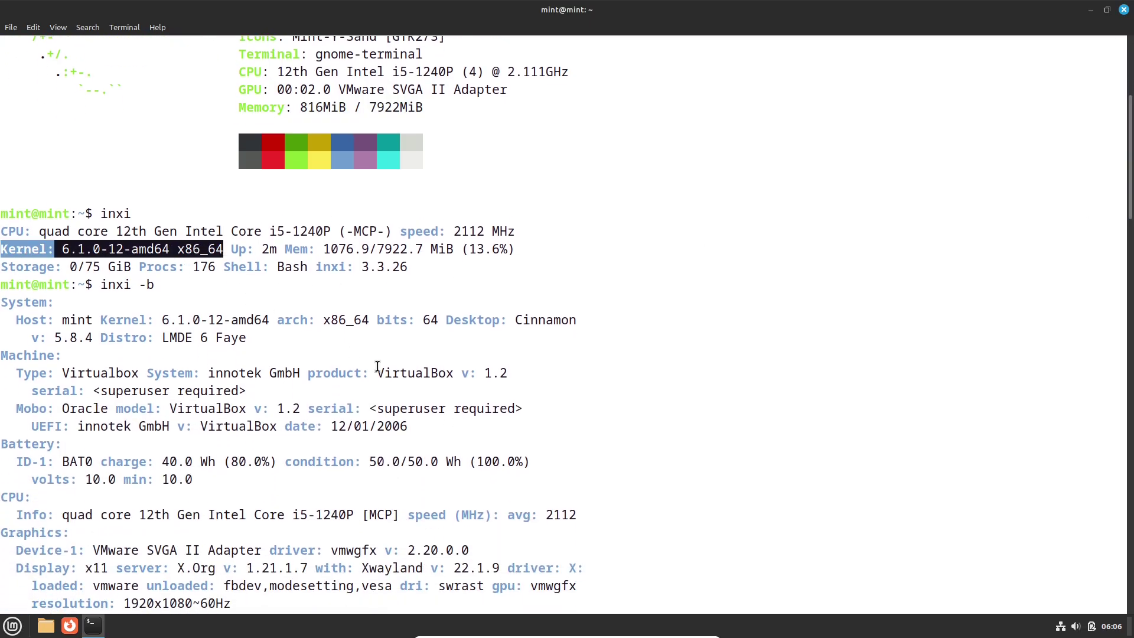
drag(4, 304, 261, 335)
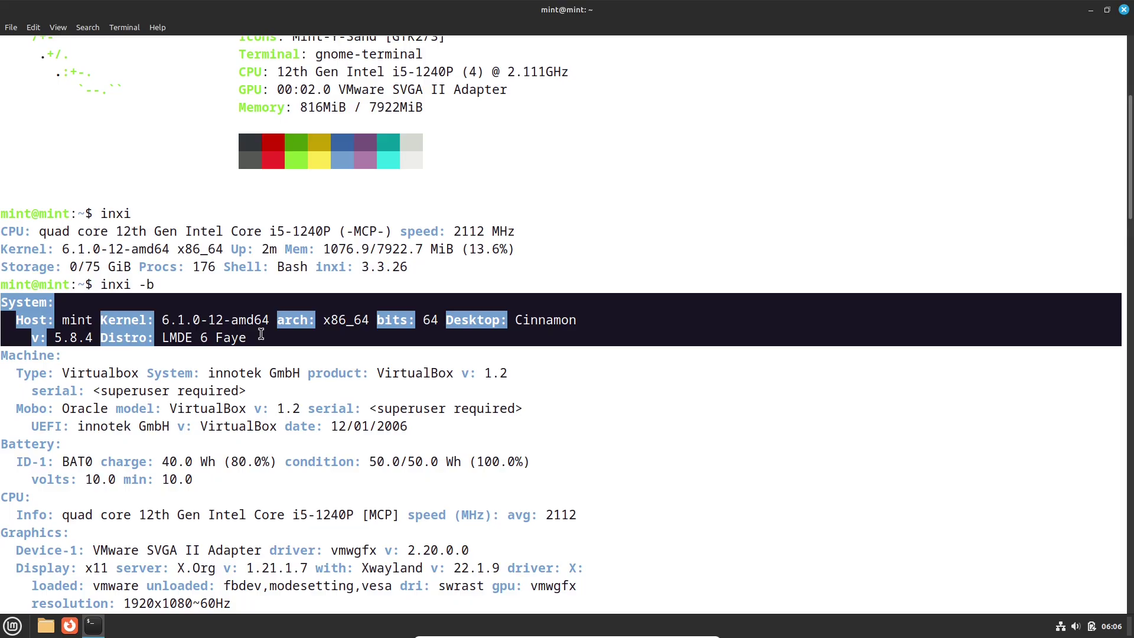
click(290, 368)
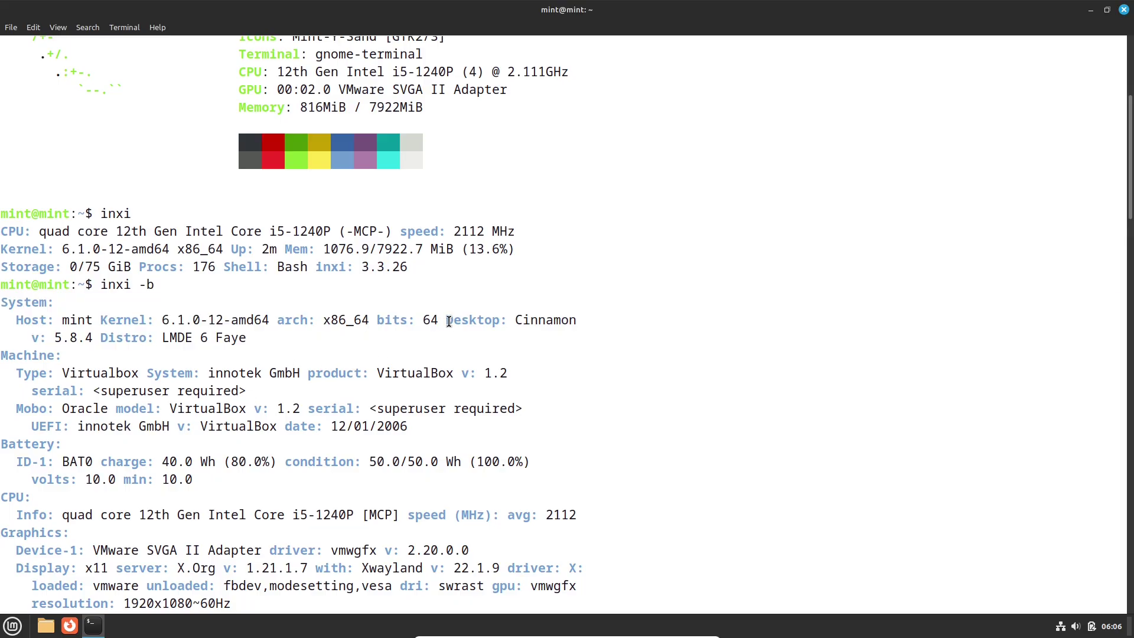
drag(449, 321, 91, 338)
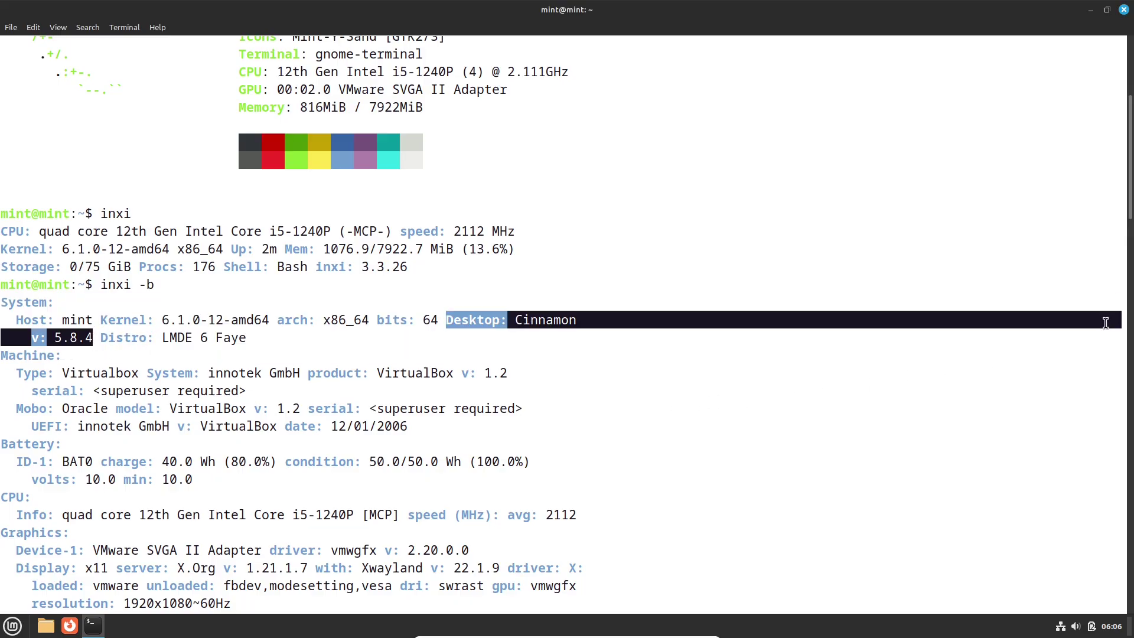
Scroll through the full inxi report, highlighting the OpenGL 4.5 Mesa 22.3.6 details, down to the bottom.
drag(1126, 174, 1131, 264)
drag(177, 204, 500, 205)
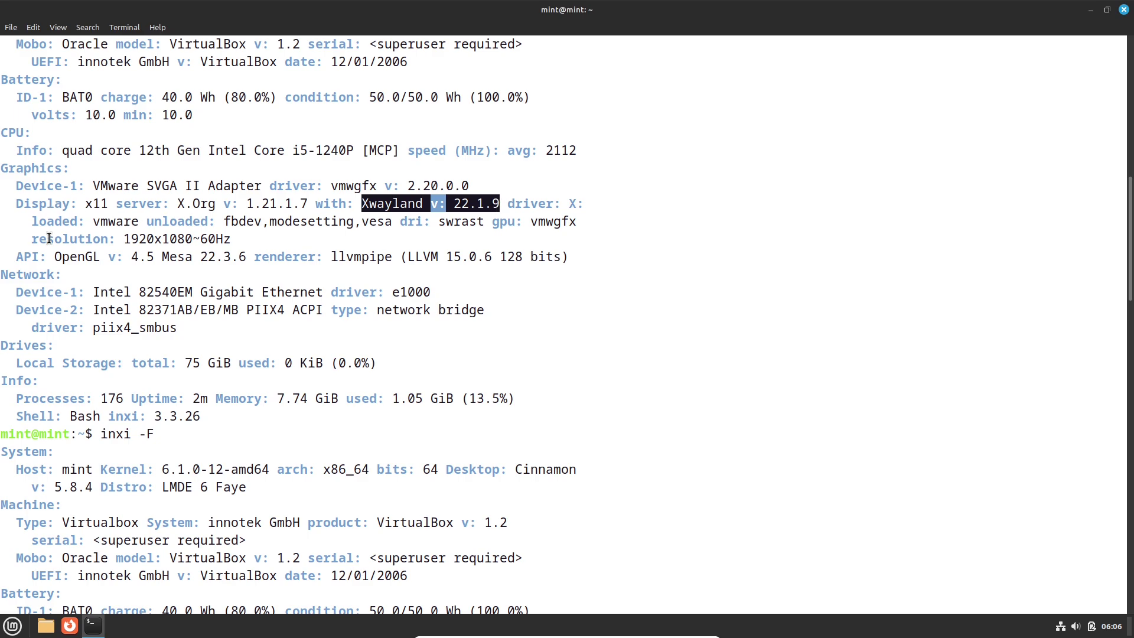
drag(53, 255, 253, 250)
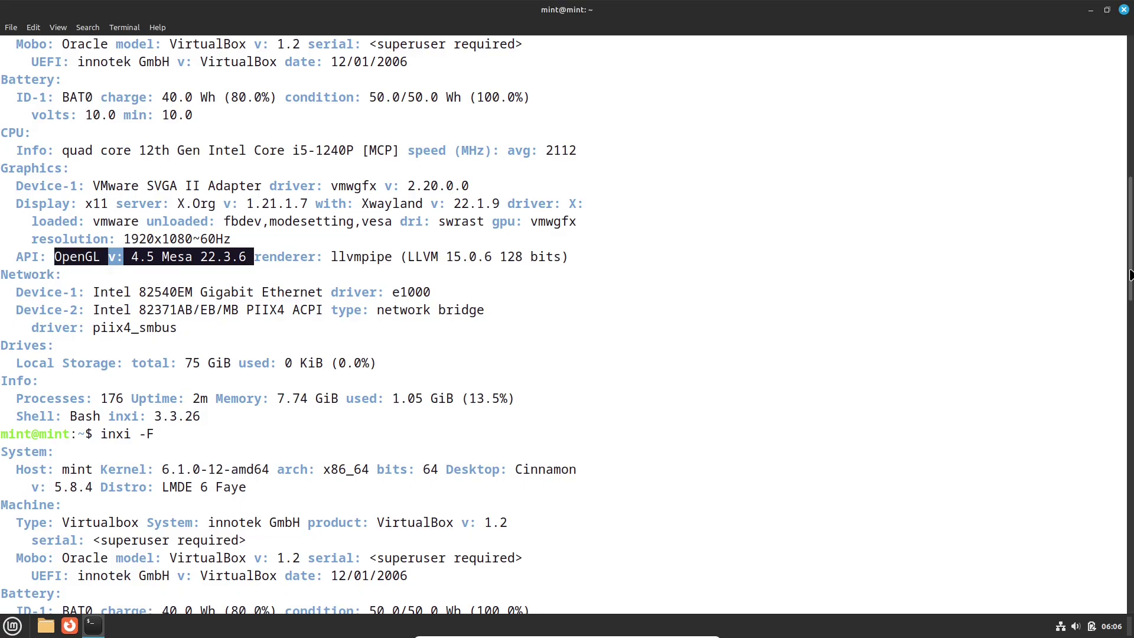
drag(1130, 269, 1130, 391)
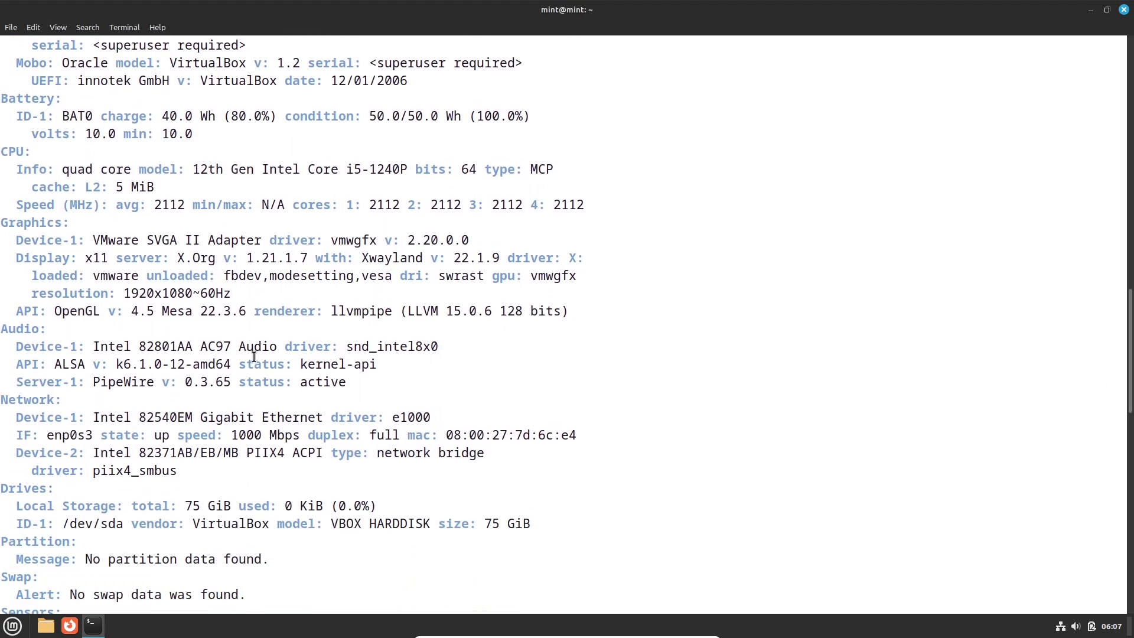
drag(46, 313, 310, 307)
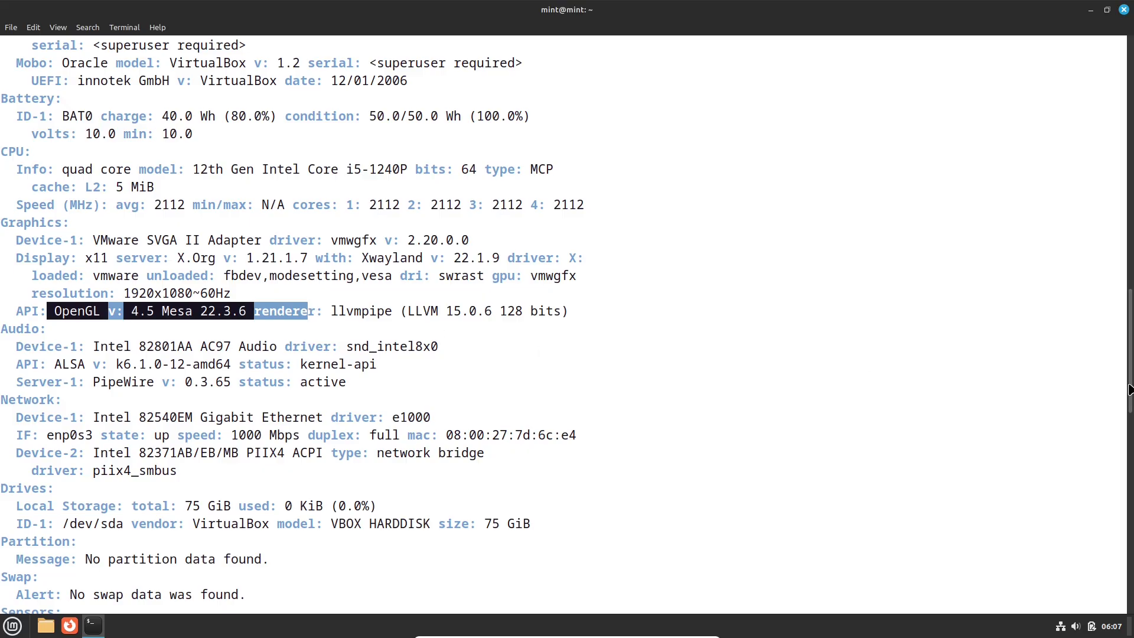
drag(1129, 388, 1116, 588)
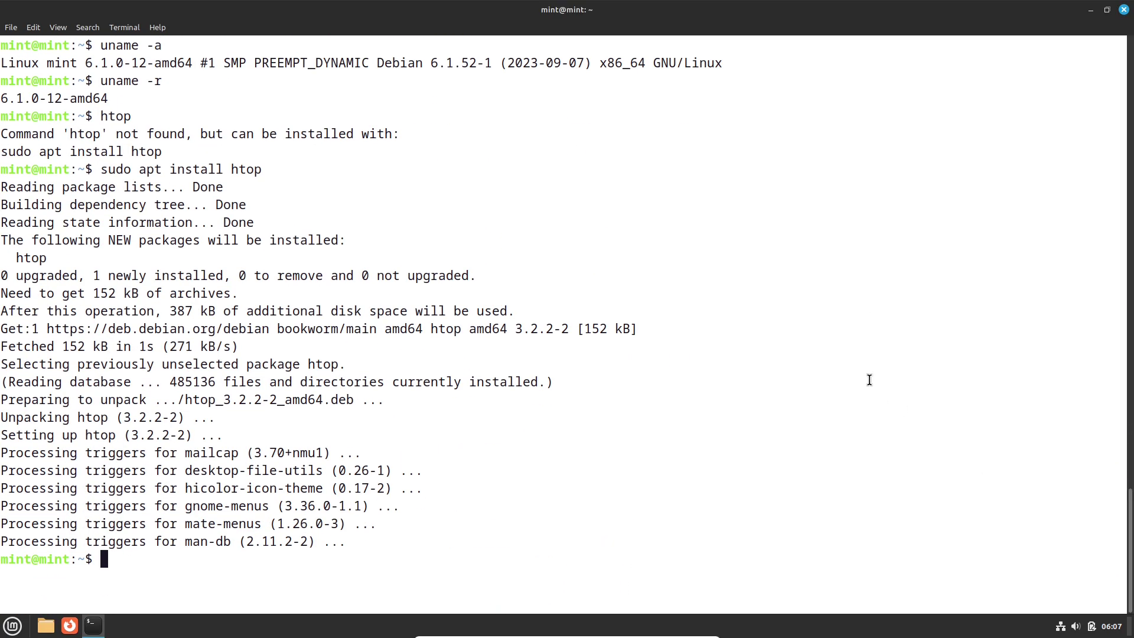
Run cinnamon --version, then launch htop after correcting the mistyped 'htto' command.
text(cinnamon --)
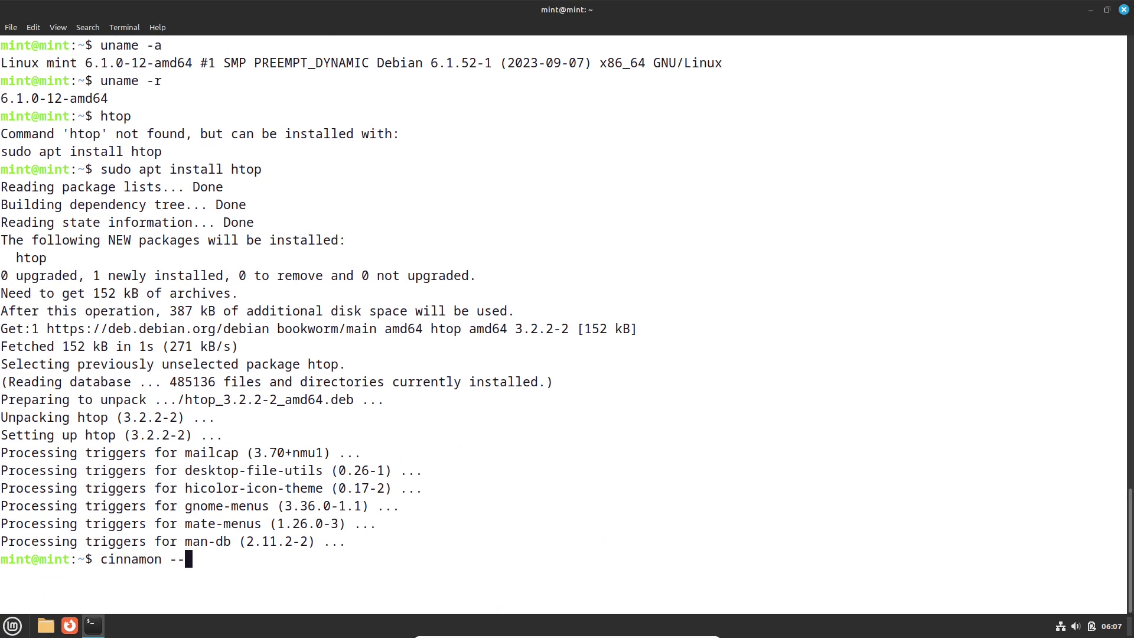
text(version)
key(Return)
text(htto)
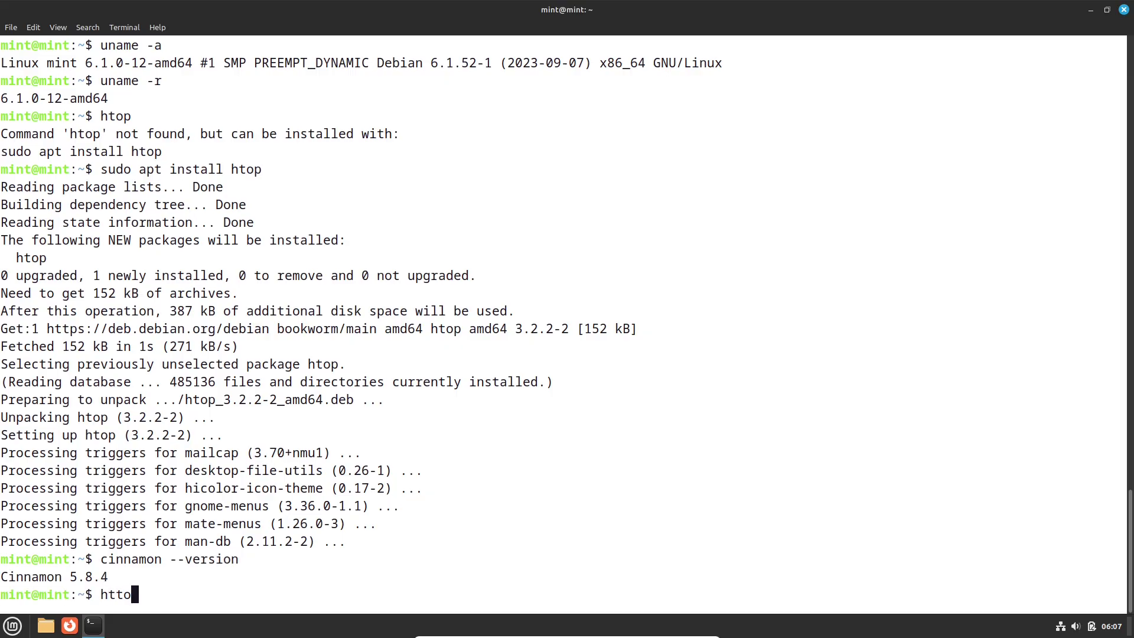
key(Return)
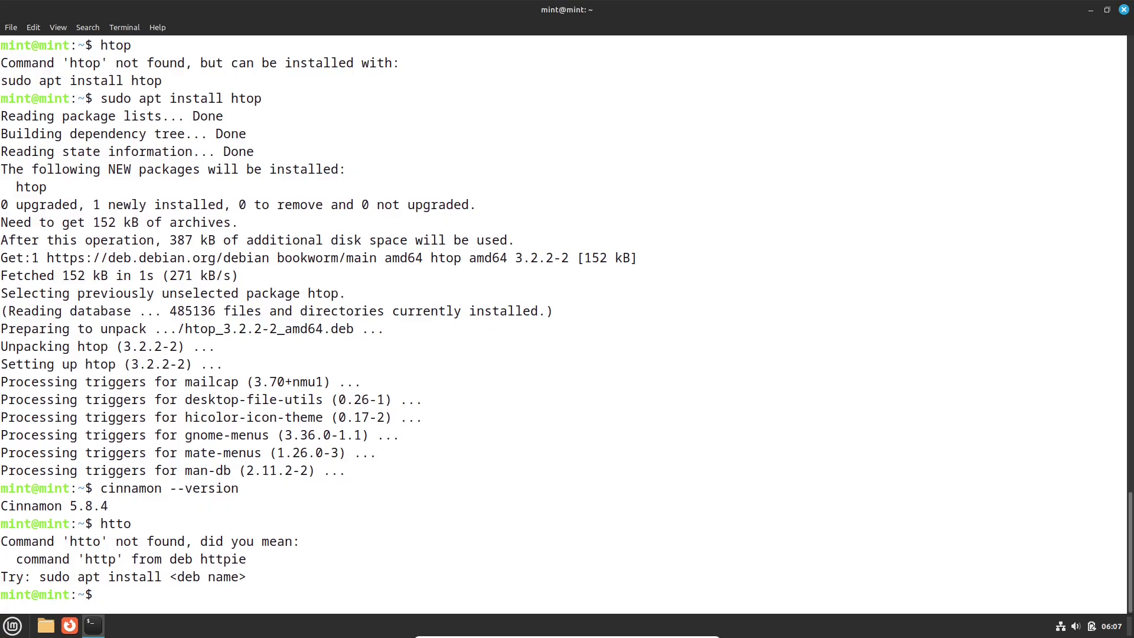
text(htop)
key(Return)
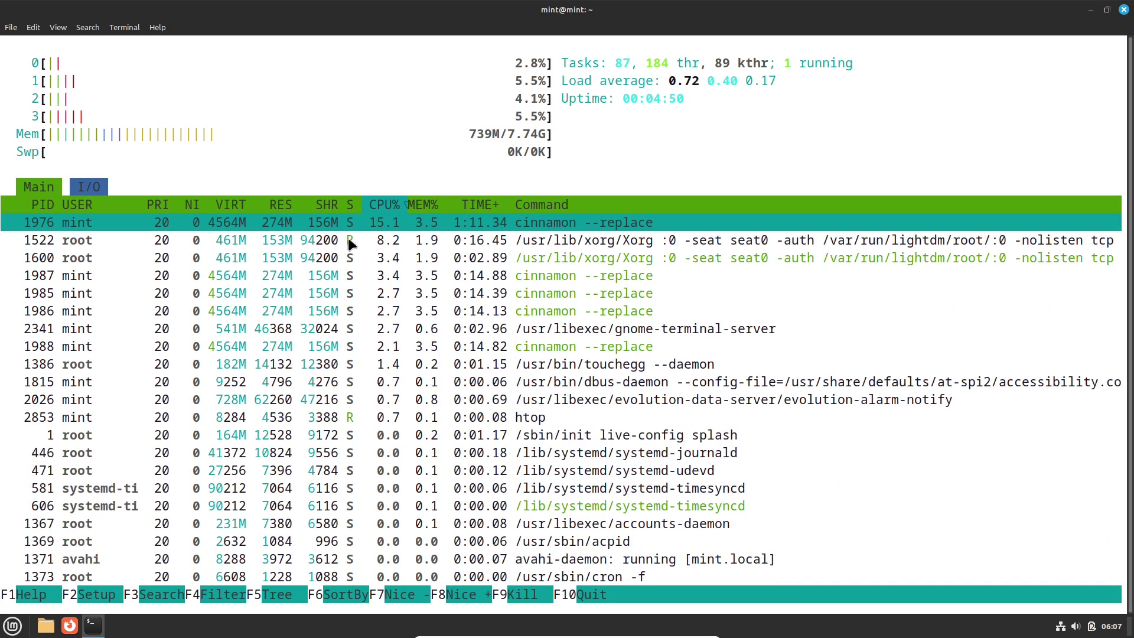
Close the terminal despite htop running and bring up the application menu.
click(1124, 10)
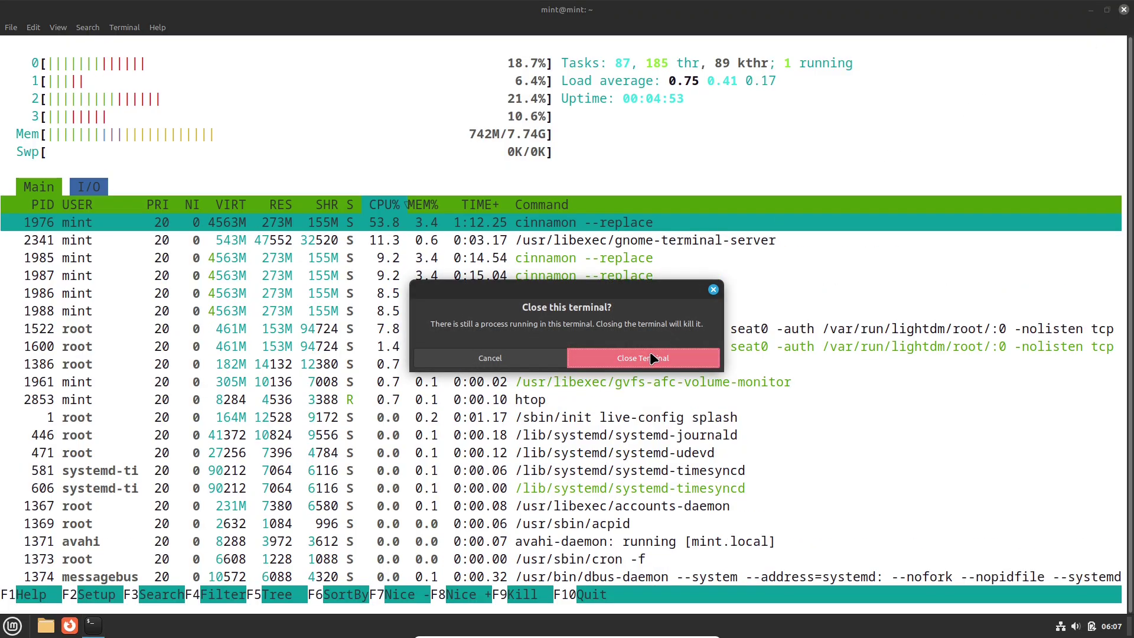
click(650, 354)
click(12, 625)
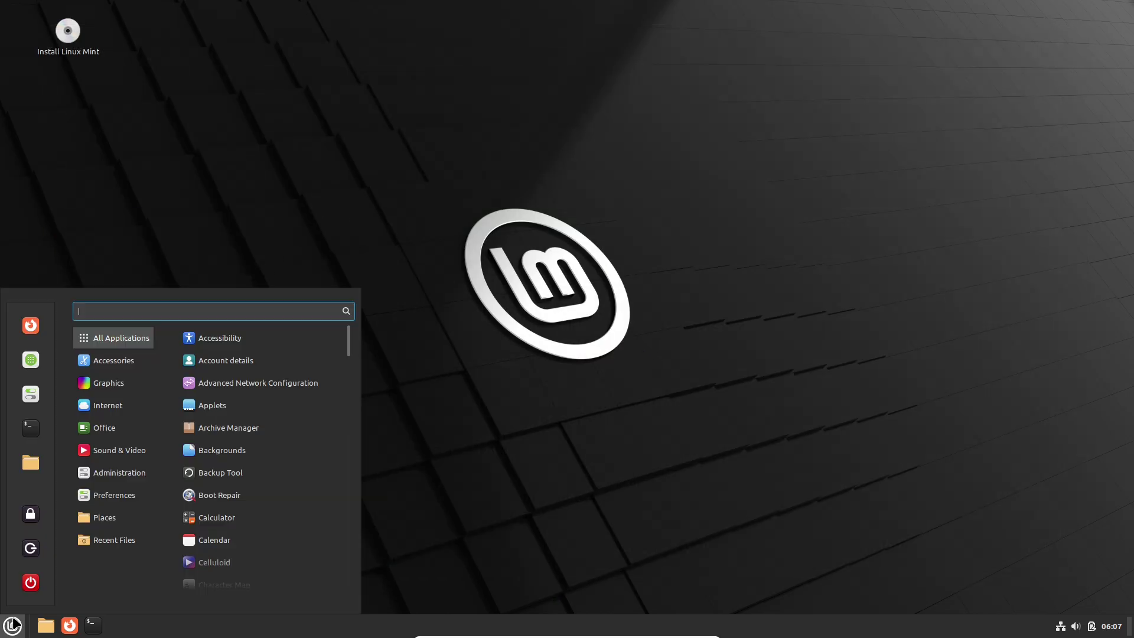
Enlarge the application menu by dragging its corner outward.
drag(356, 293, 671, 24)
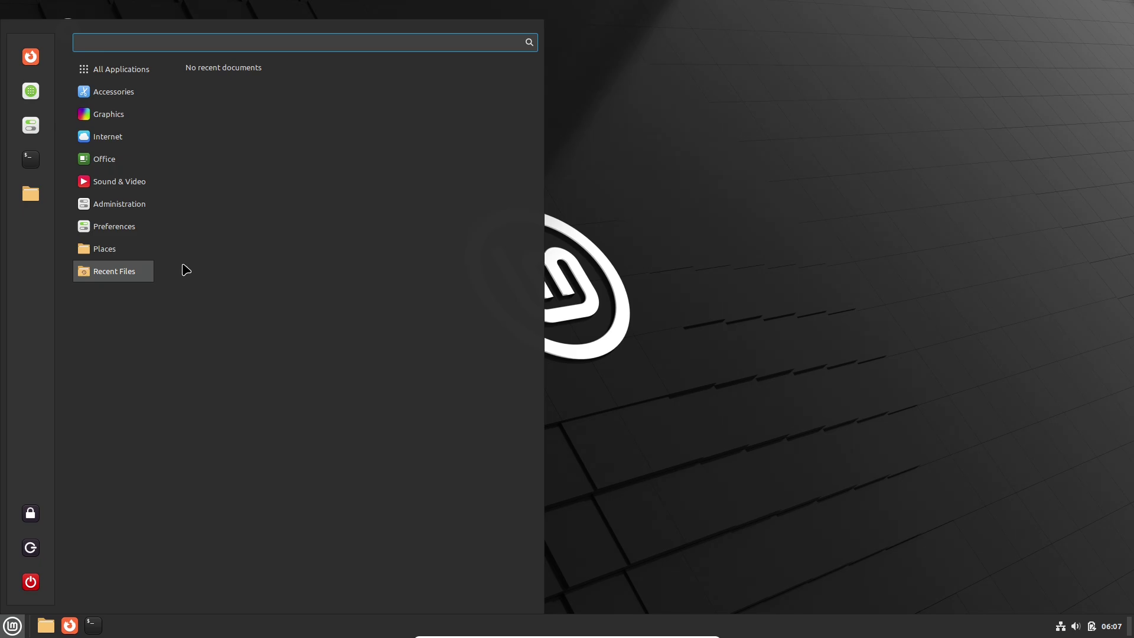
mouse_move(121, 229)
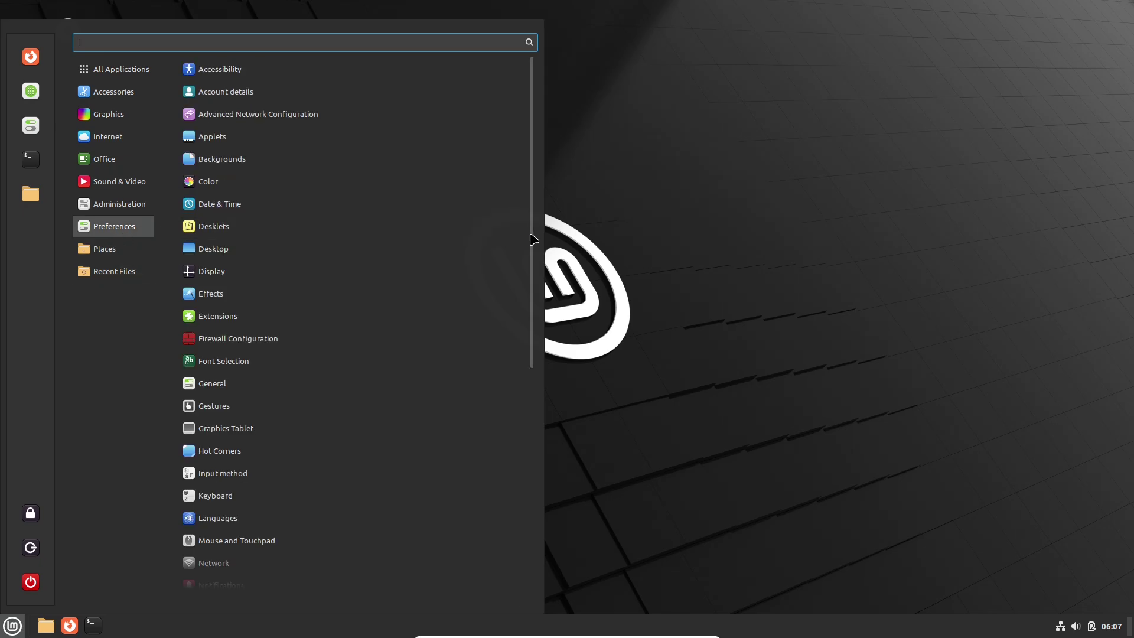
drag(531, 236, 531, 481)
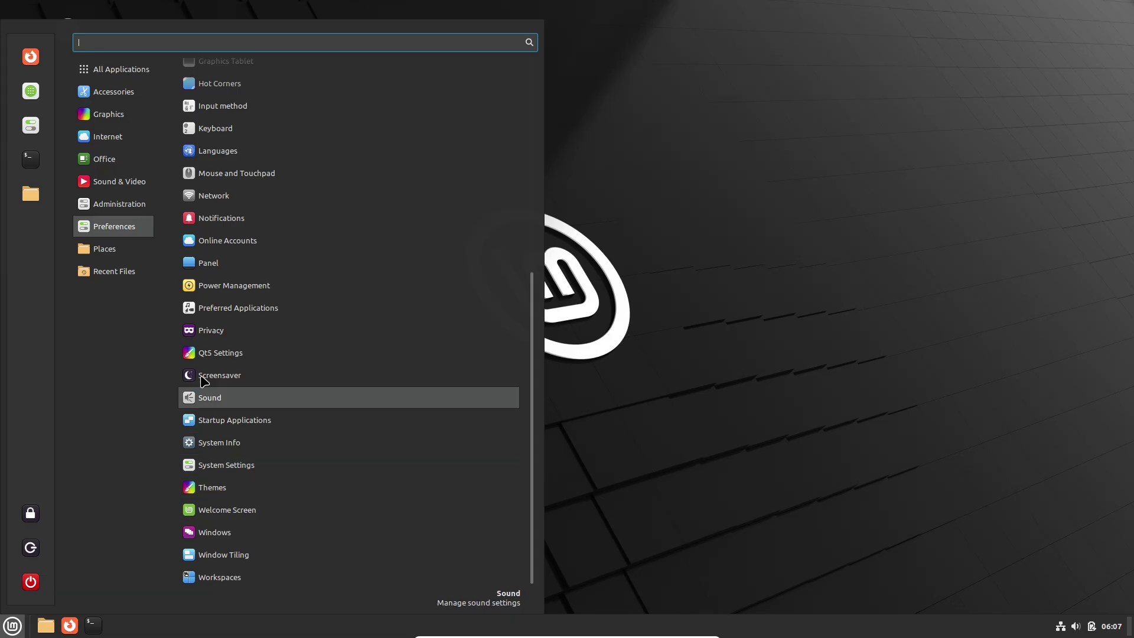
Browse the menu categories, then search for 'driver' and clear the search.
mouse_move(140, 208)
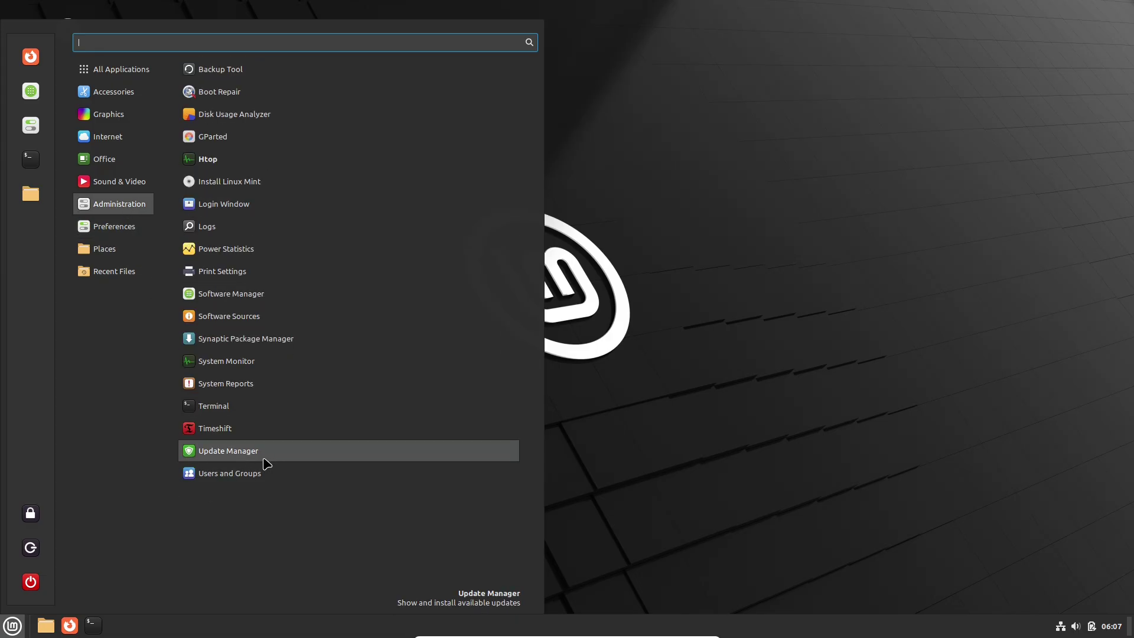
mouse_move(149, 182)
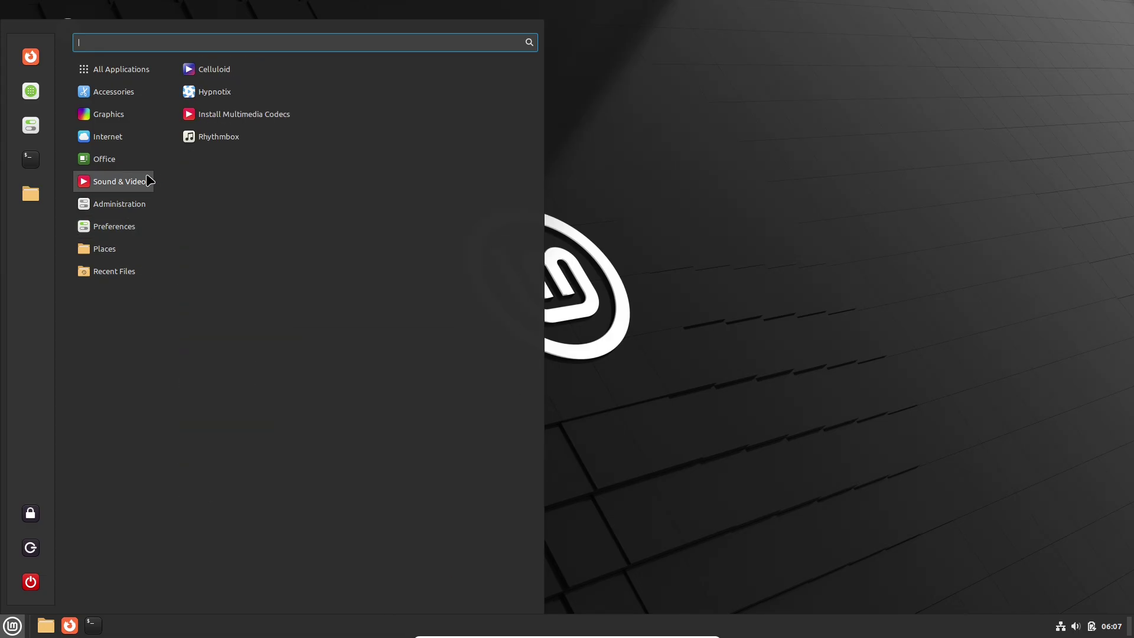
mouse_move(144, 147)
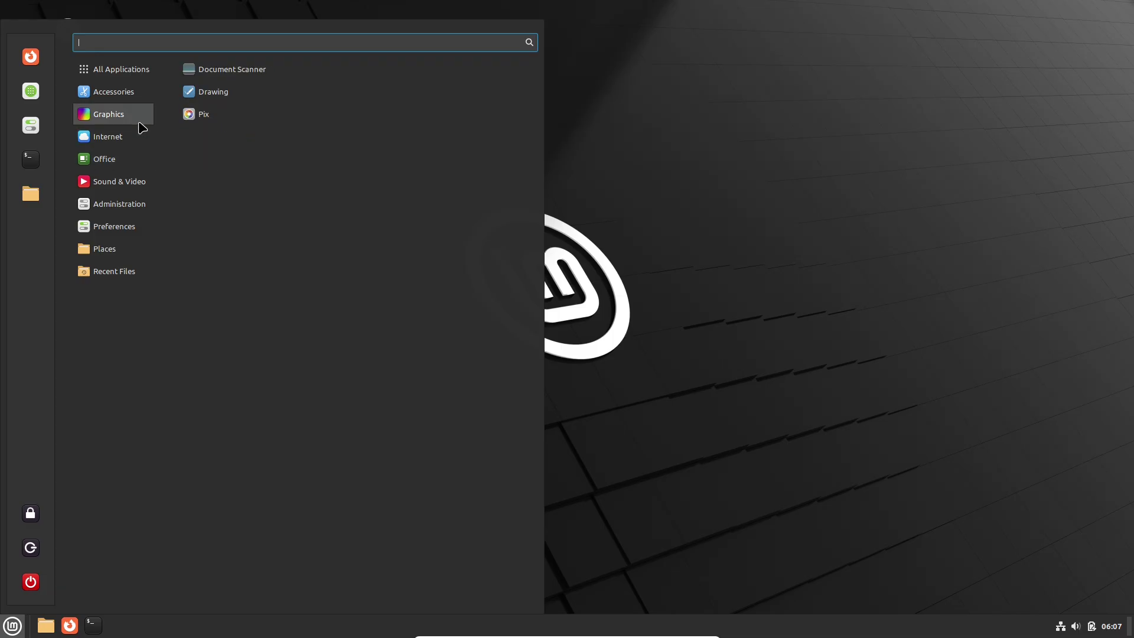
mouse_move(140, 100)
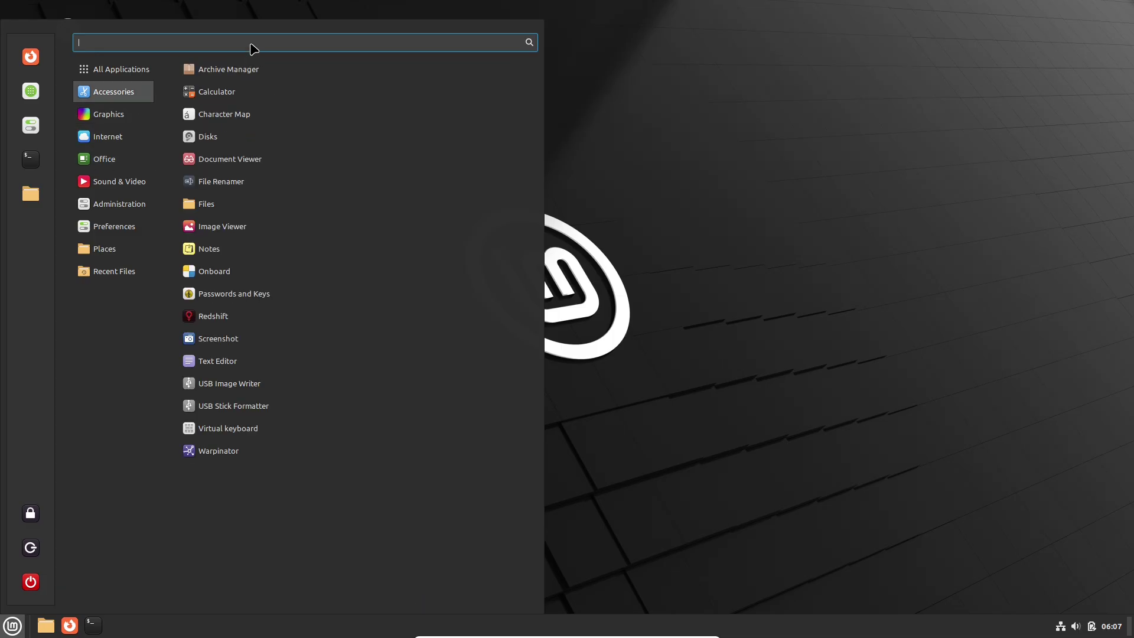
text(driver manage)
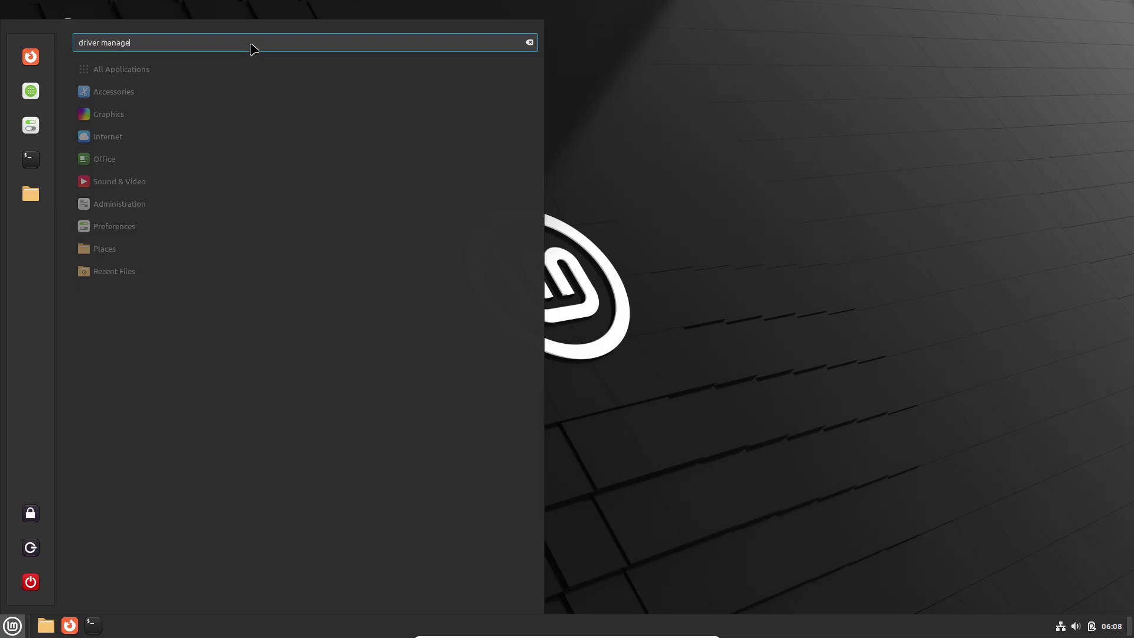
key(ctrl+BackSpace)
key(ctrl+BackSpace)
Launch Update Manager maximized, dismiss its welcome screen, decline the local mirror, and view its About info.
text(update)
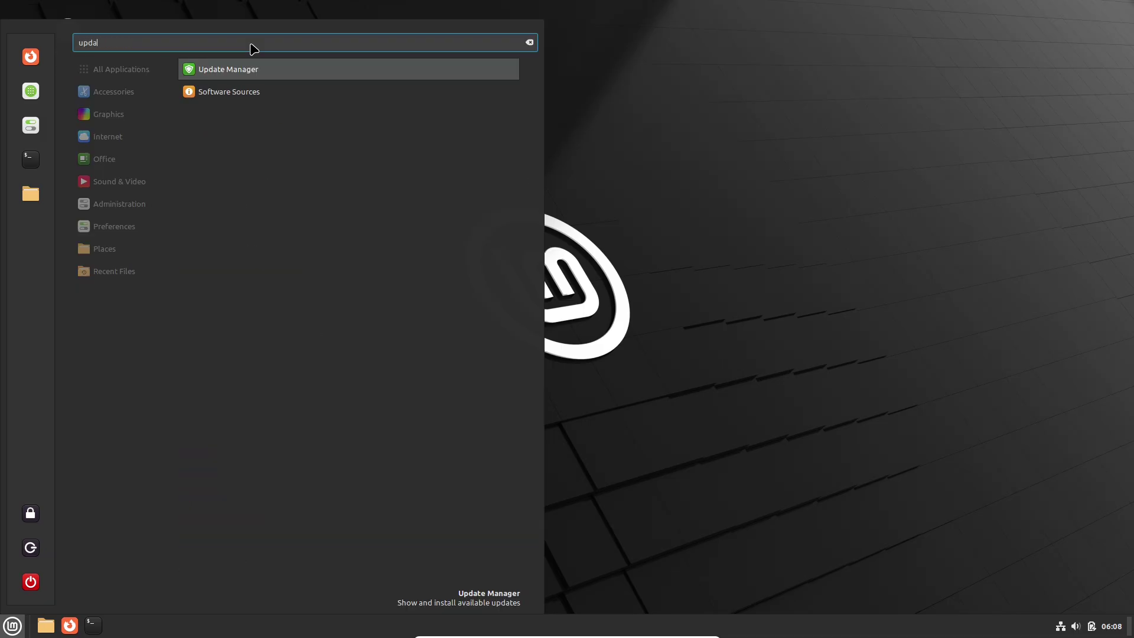
click(260, 90)
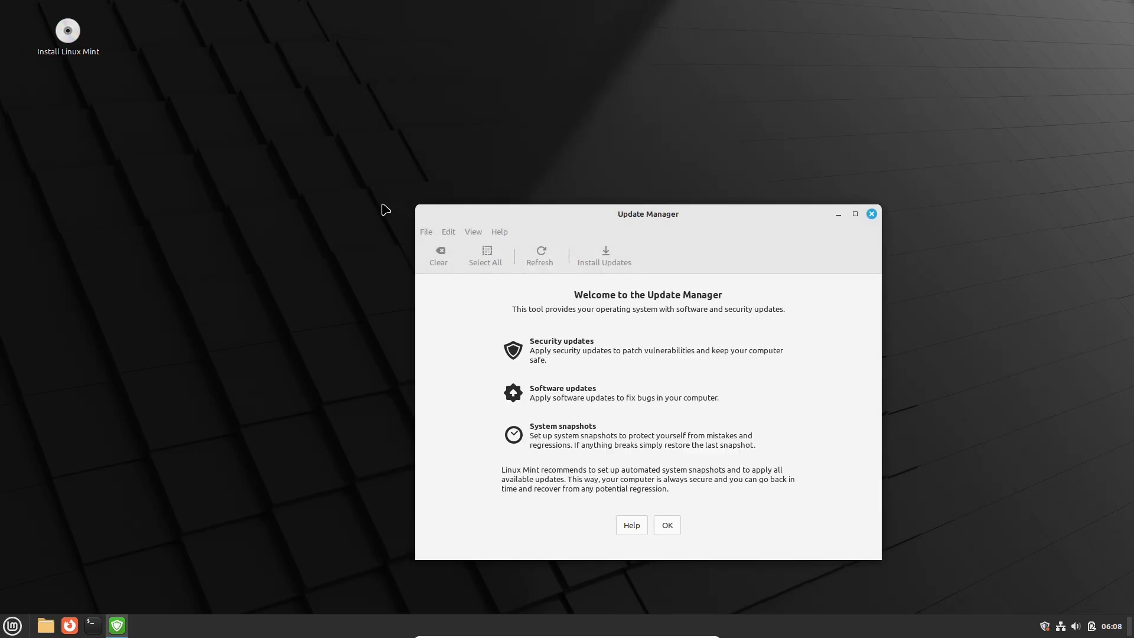
click(855, 213)
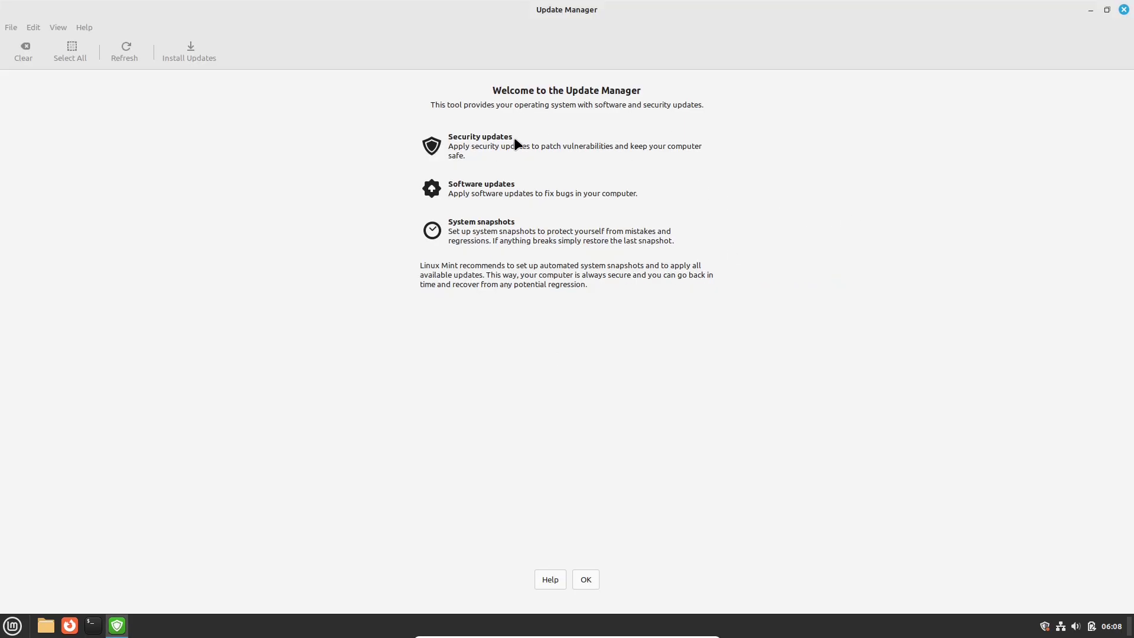
click(585, 578)
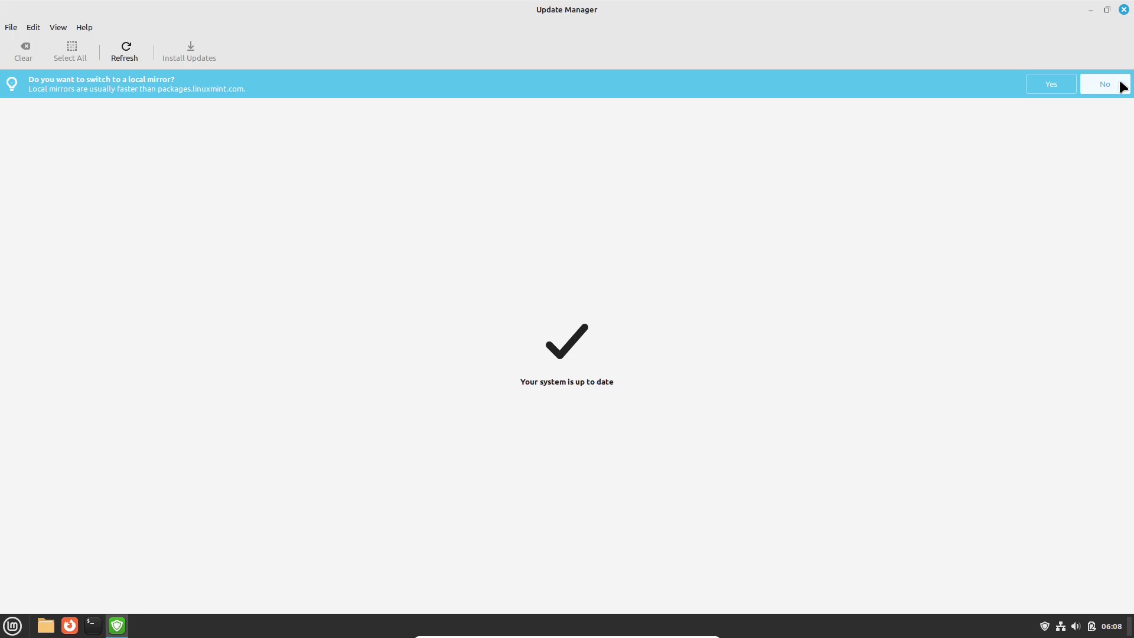
click(1120, 85)
click(84, 28)
click(108, 91)
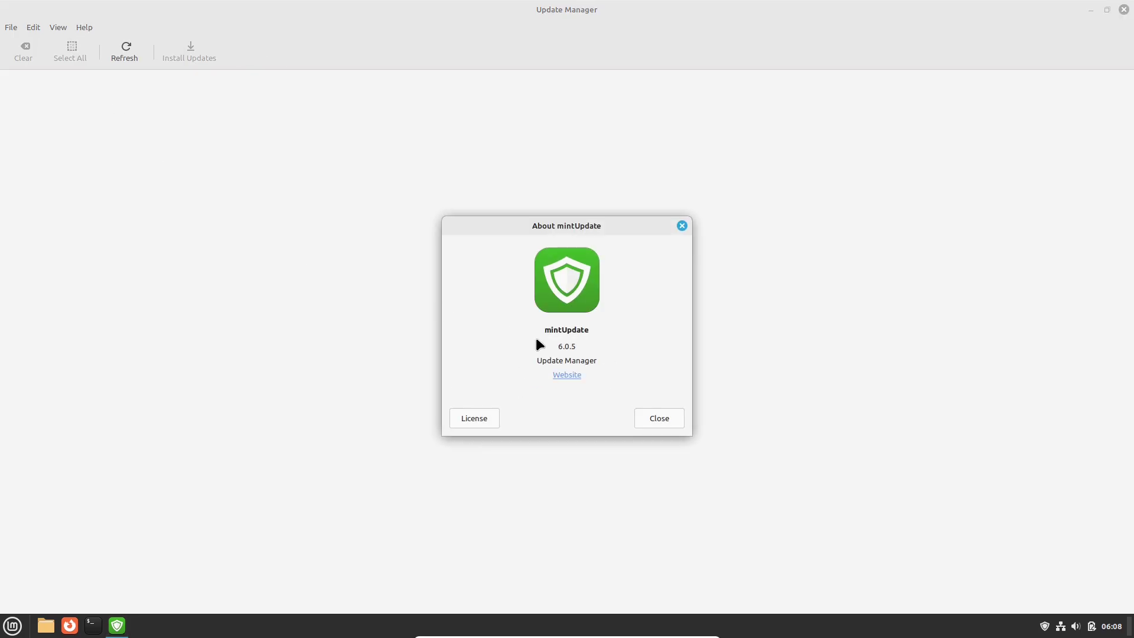
click(643, 417)
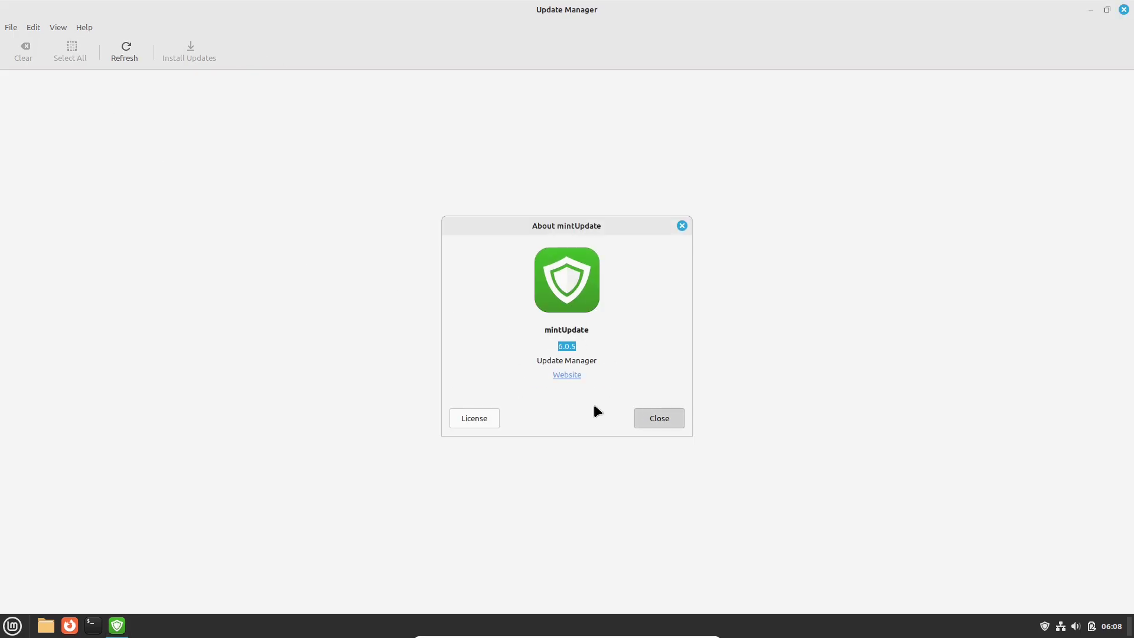
Review the Packages and Automation preferences without blocking any package, then choose Edit > Software Sources.
click(32, 28)
click(46, 45)
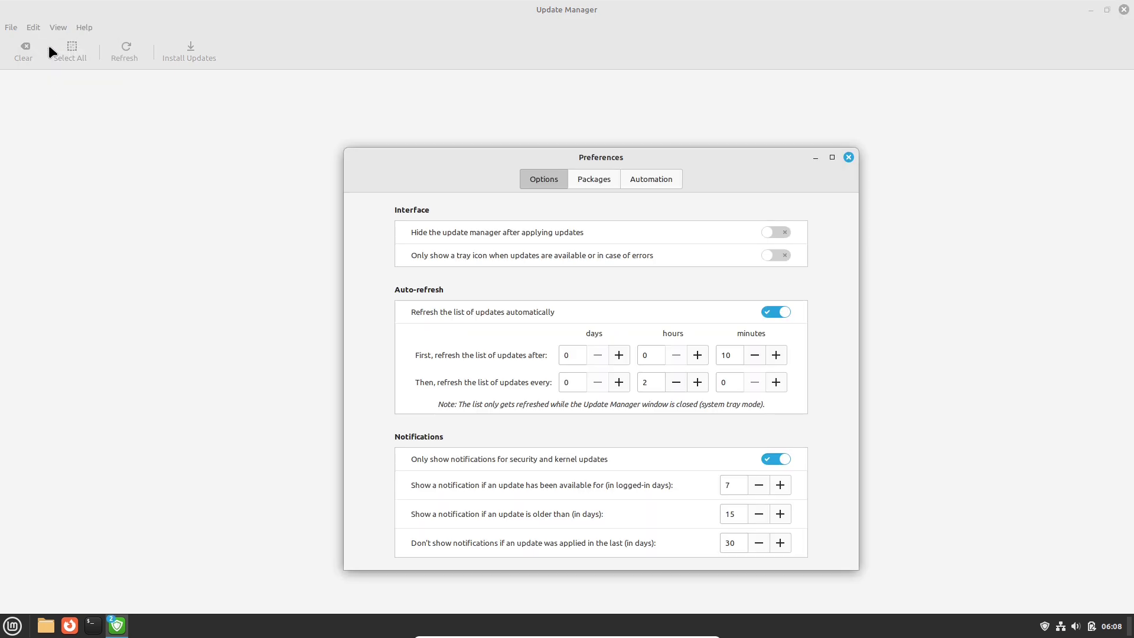
drag(742, 160, 742, 95)
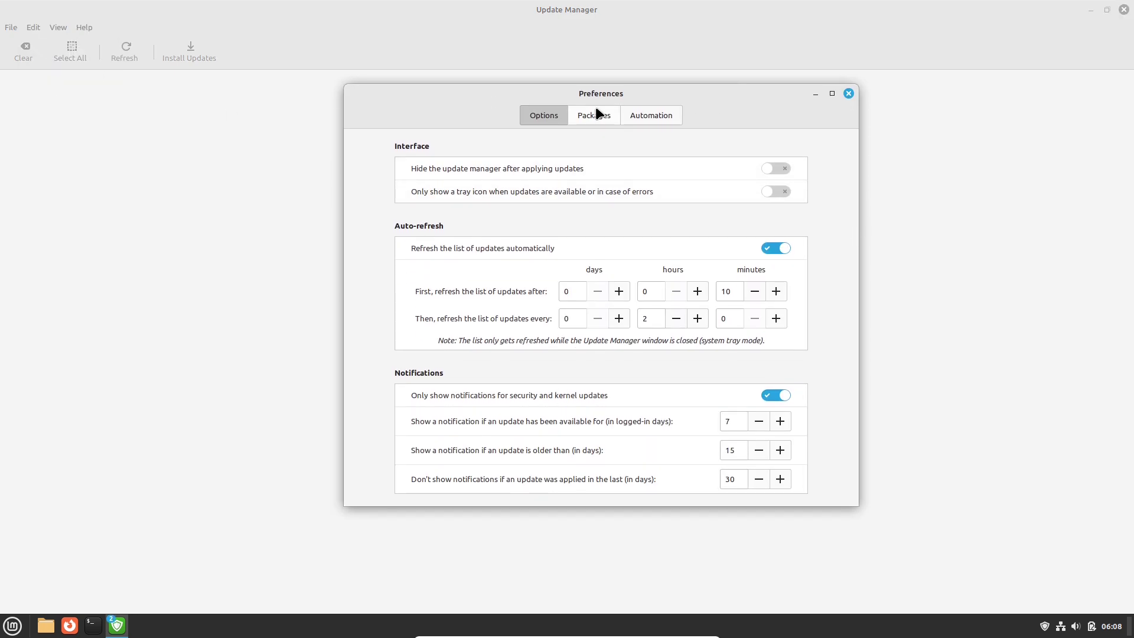
click(595, 114)
click(652, 118)
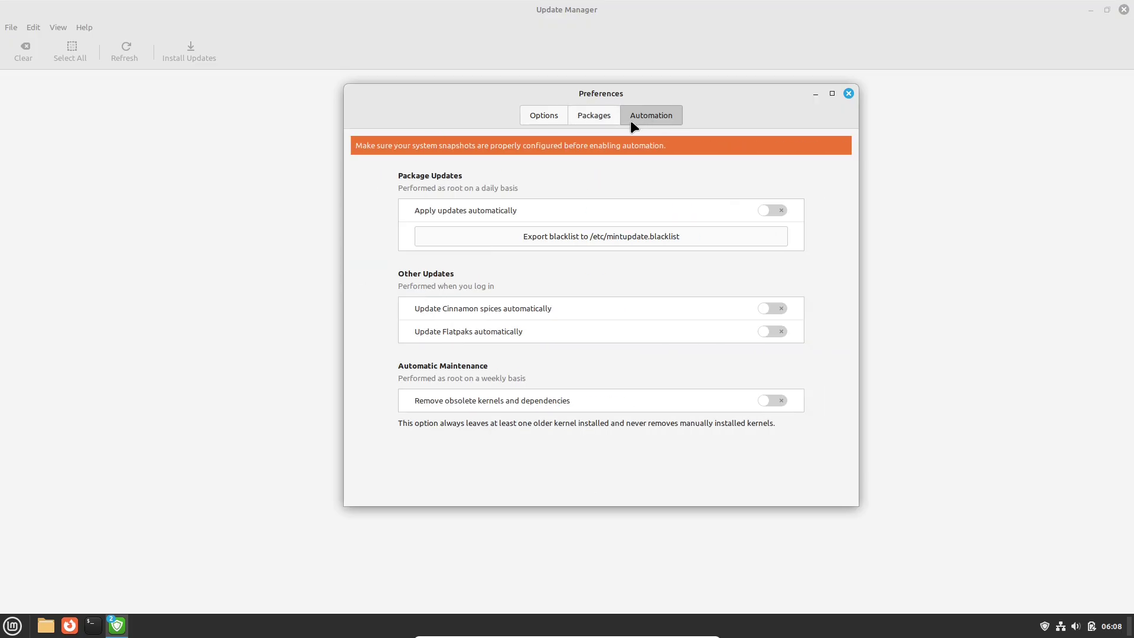
click(586, 115)
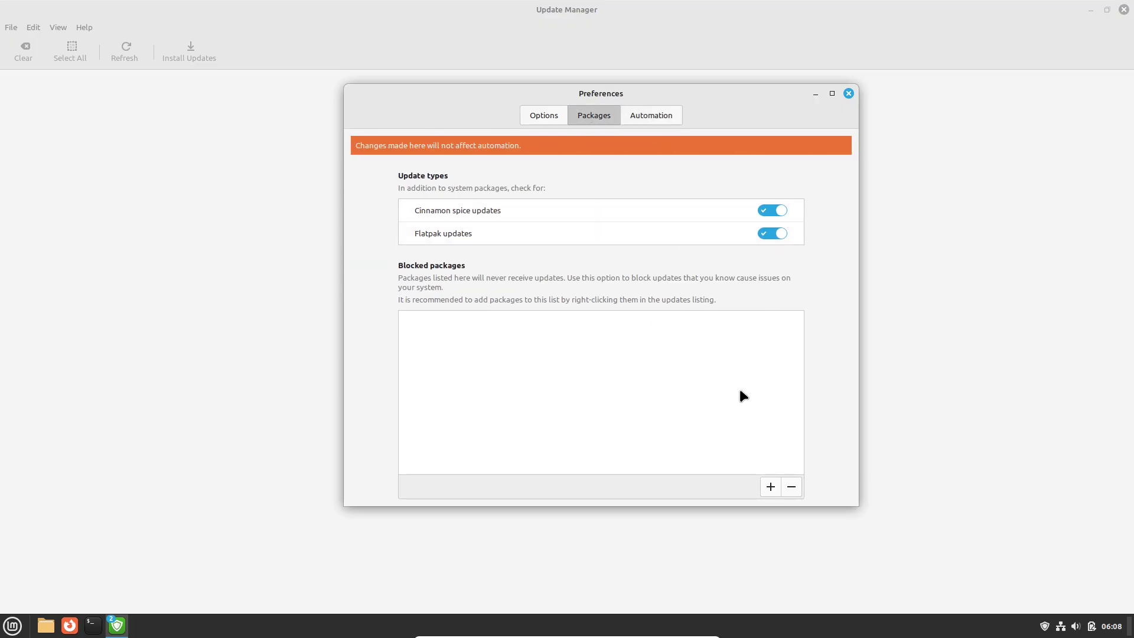
click(769, 484)
click(749, 258)
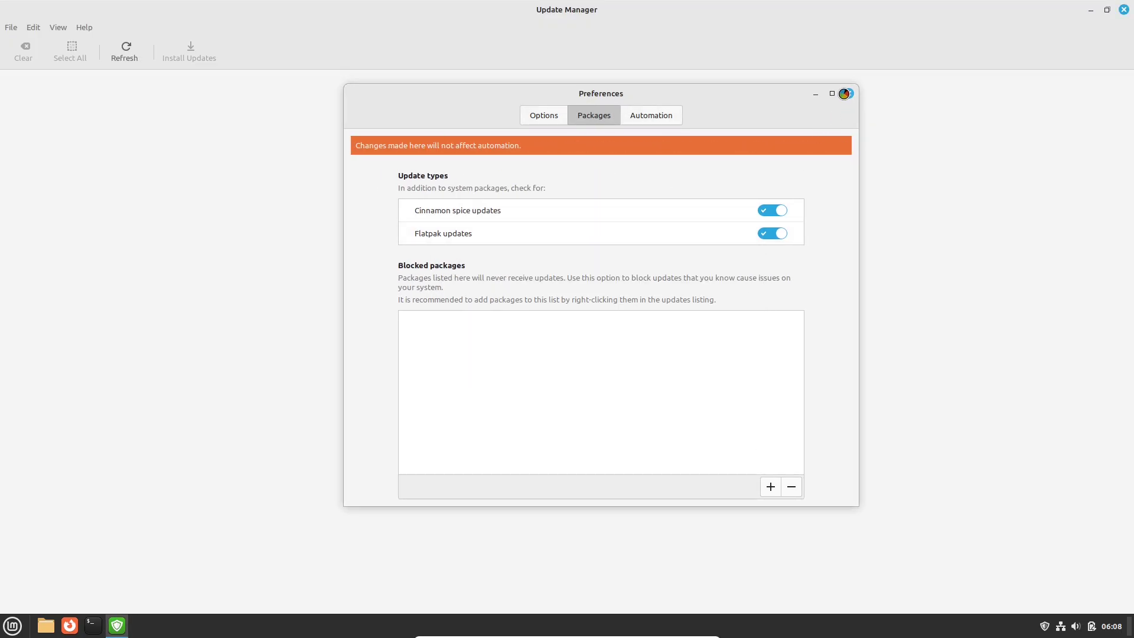
click(848, 93)
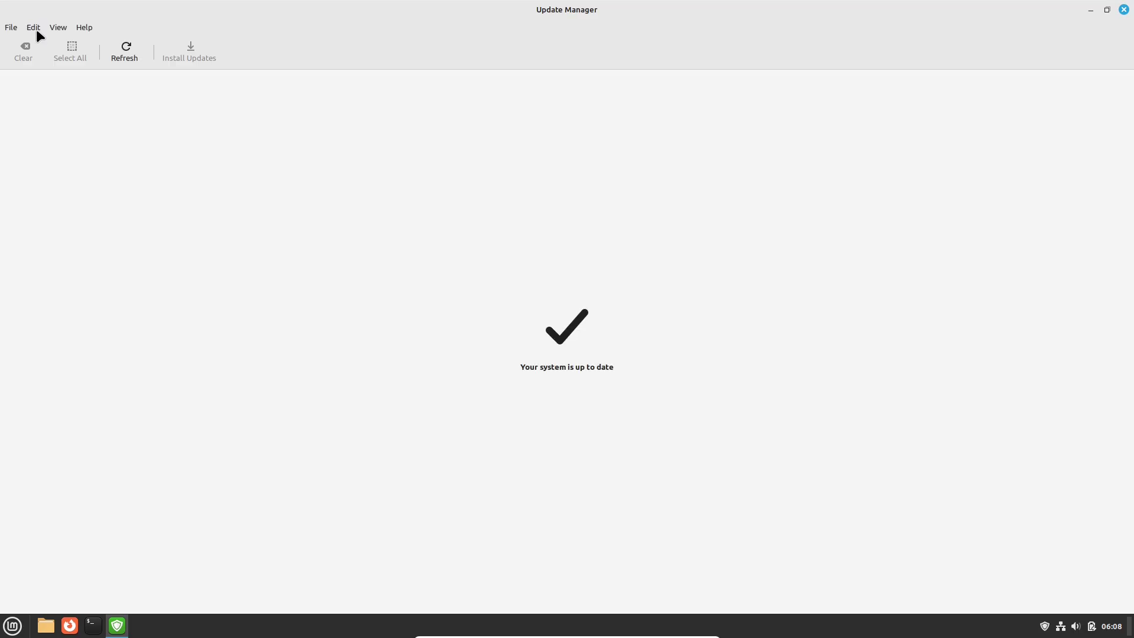
click(37, 30)
click(52, 77)
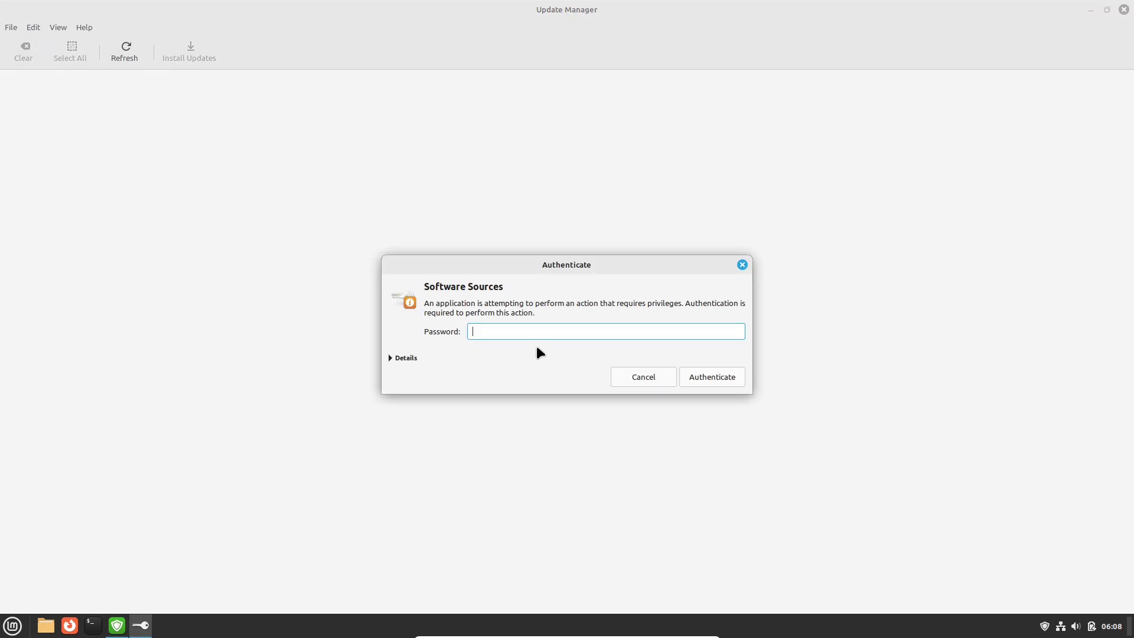
Browse the Additional Repositories, Authentication Keys and Maintenance pages, then close Software Sources.
key(Escape)
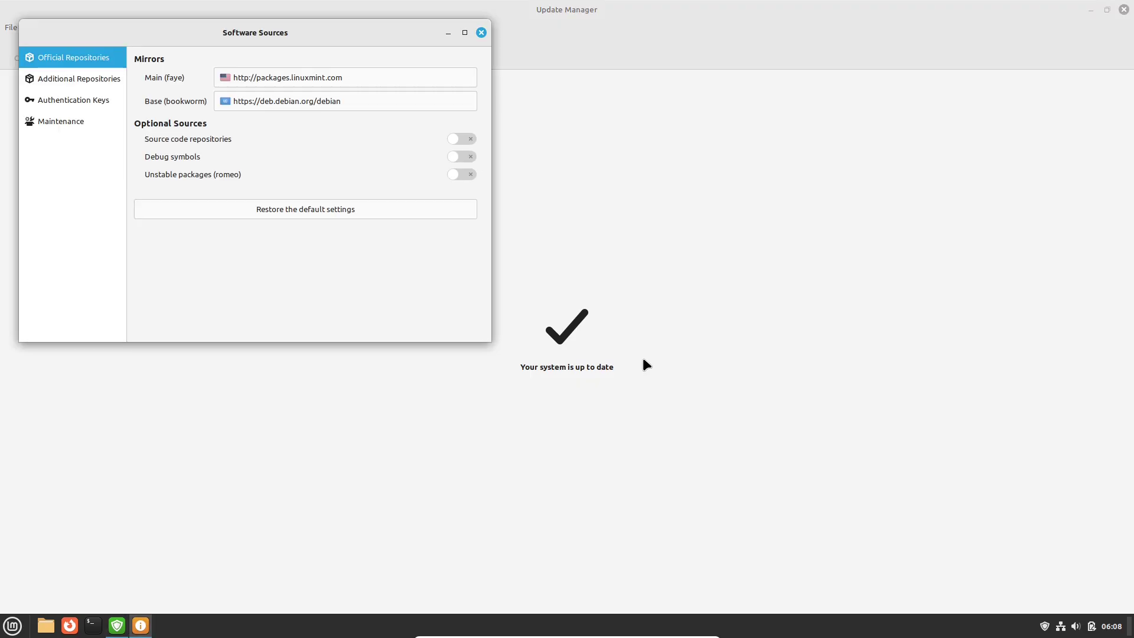
drag(319, 37, 588, 179)
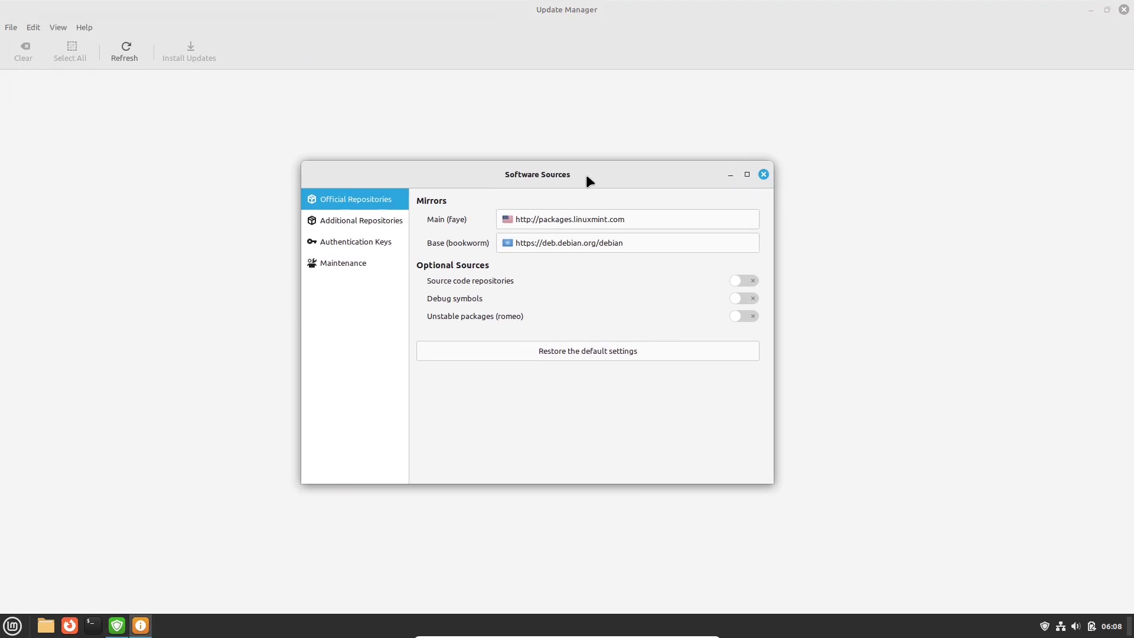
click(377, 222)
click(376, 241)
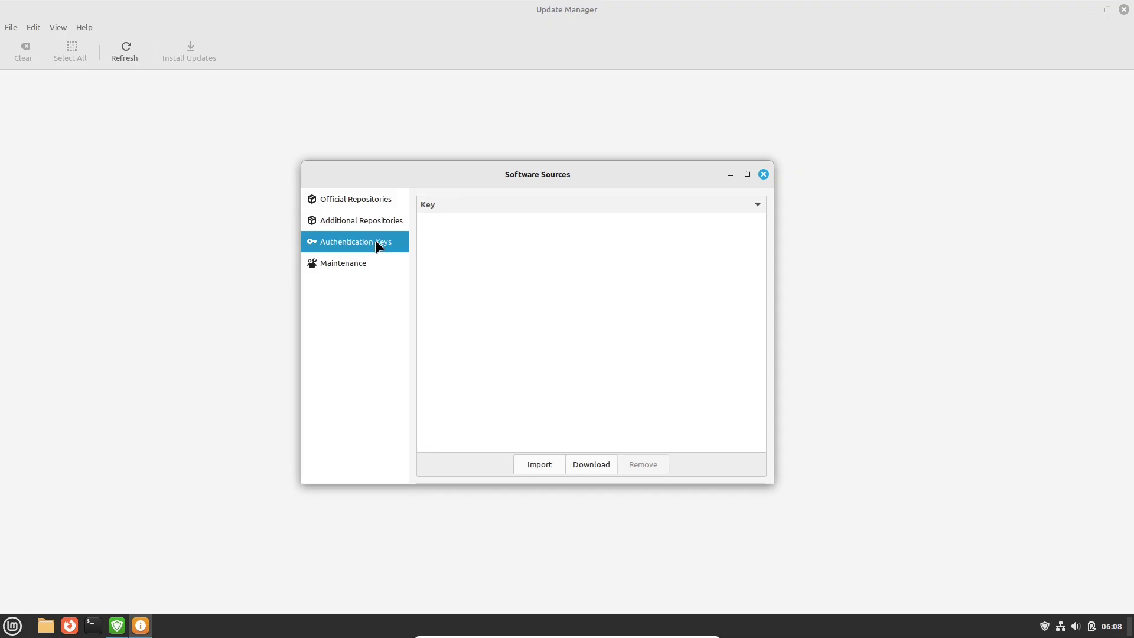
click(371, 261)
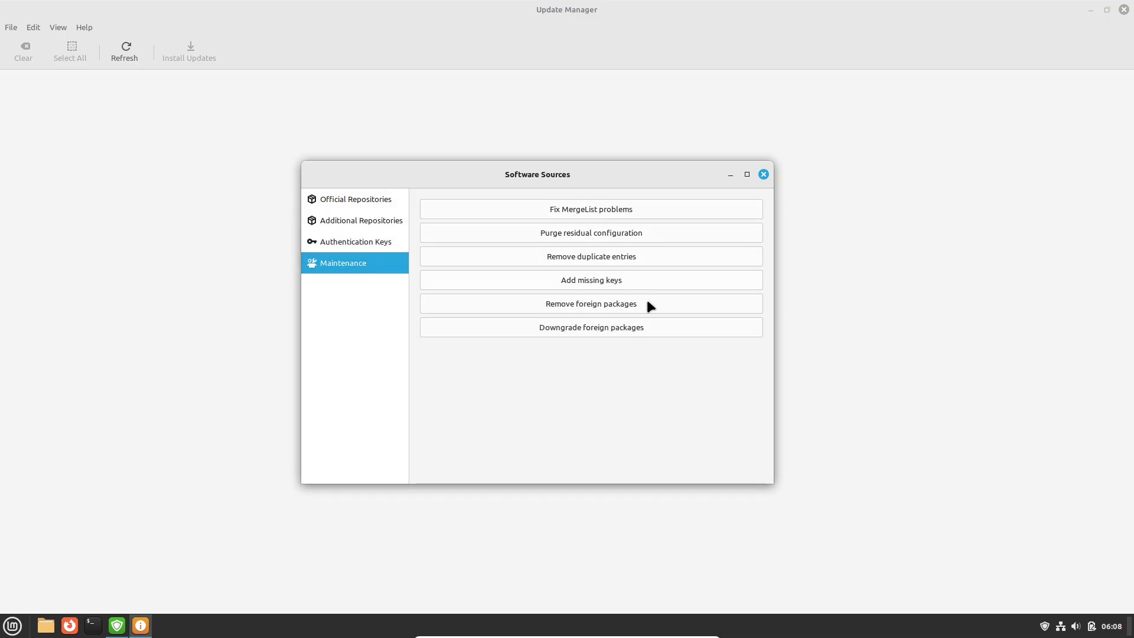
click(764, 175)
Close Update Manager's window, peek at the installer launcher's actions, the calendar and network status.
click(1124, 10)
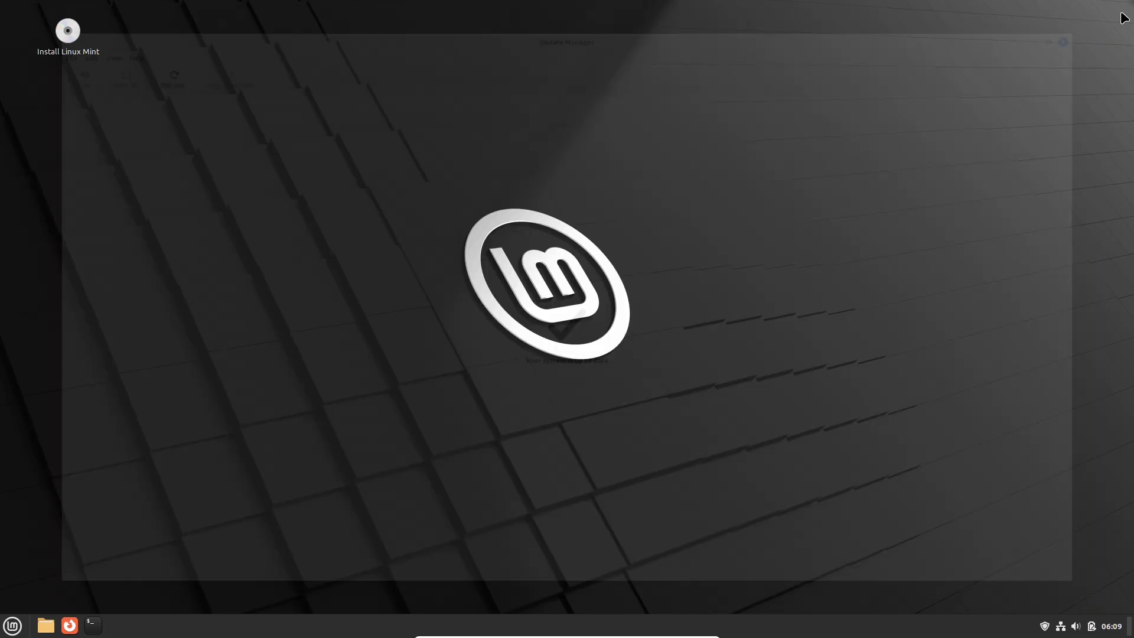
right_click(76, 33)
click(95, 41)
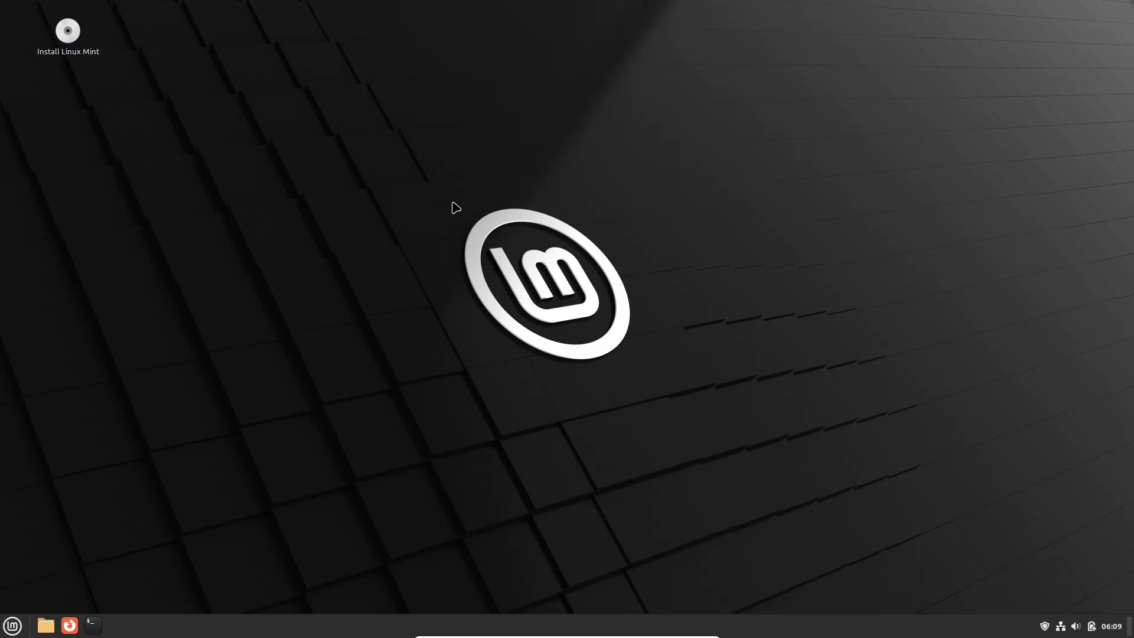
click(1111, 626)
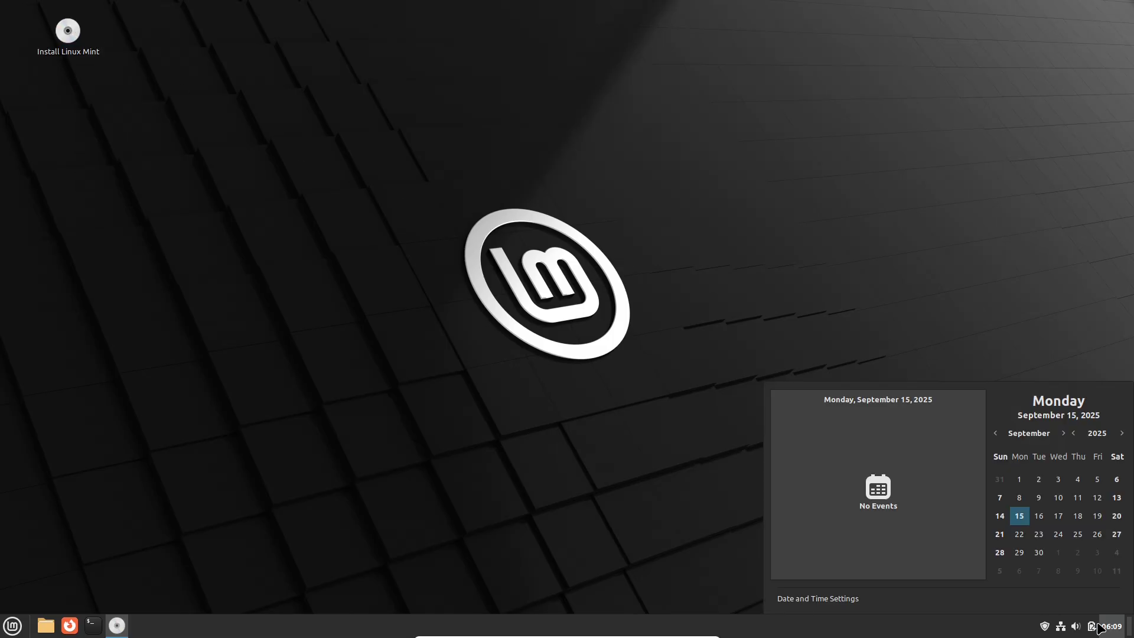
click(1093, 627)
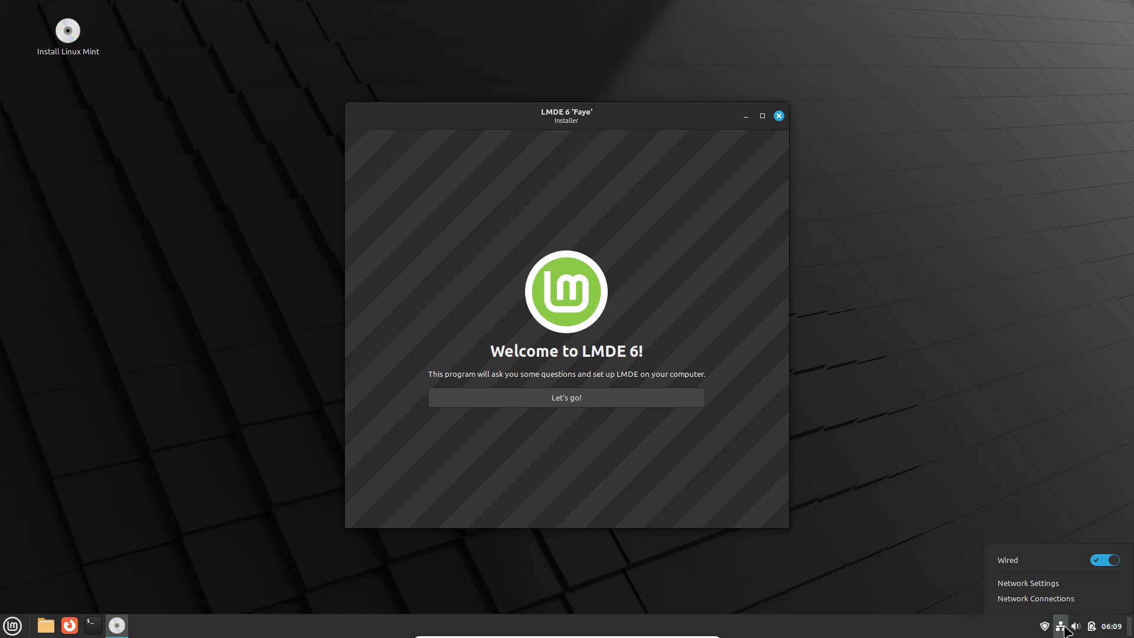
Quit Update Manager from its tray menu and click Let's go! in the installer.
click(1045, 628)
right_click(1046, 627)
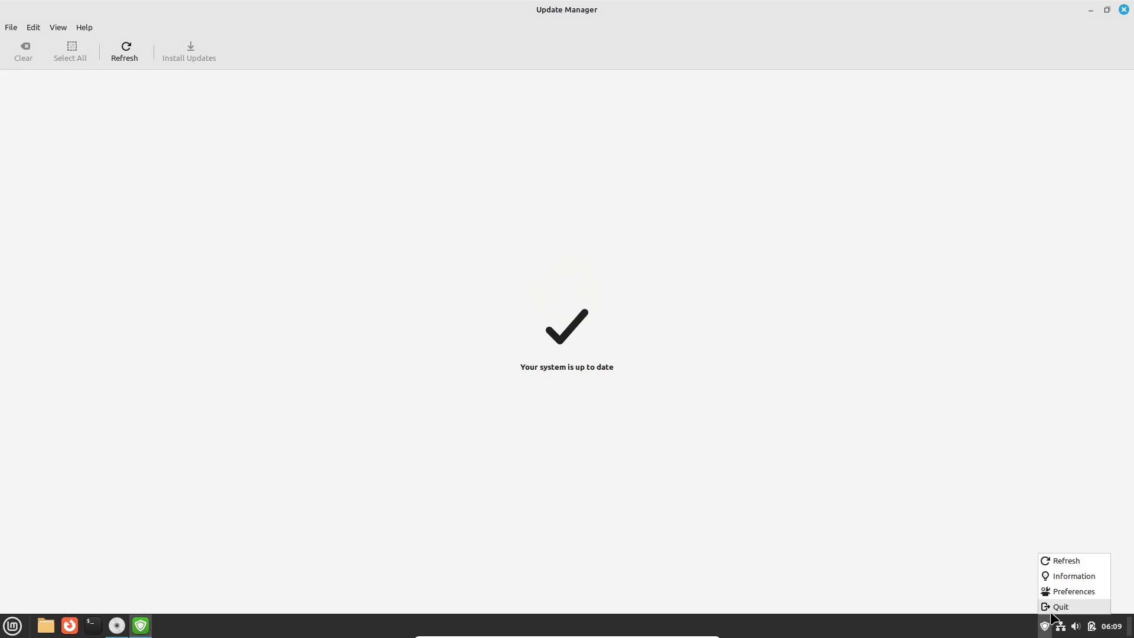
click(1041, 607)
click(588, 397)
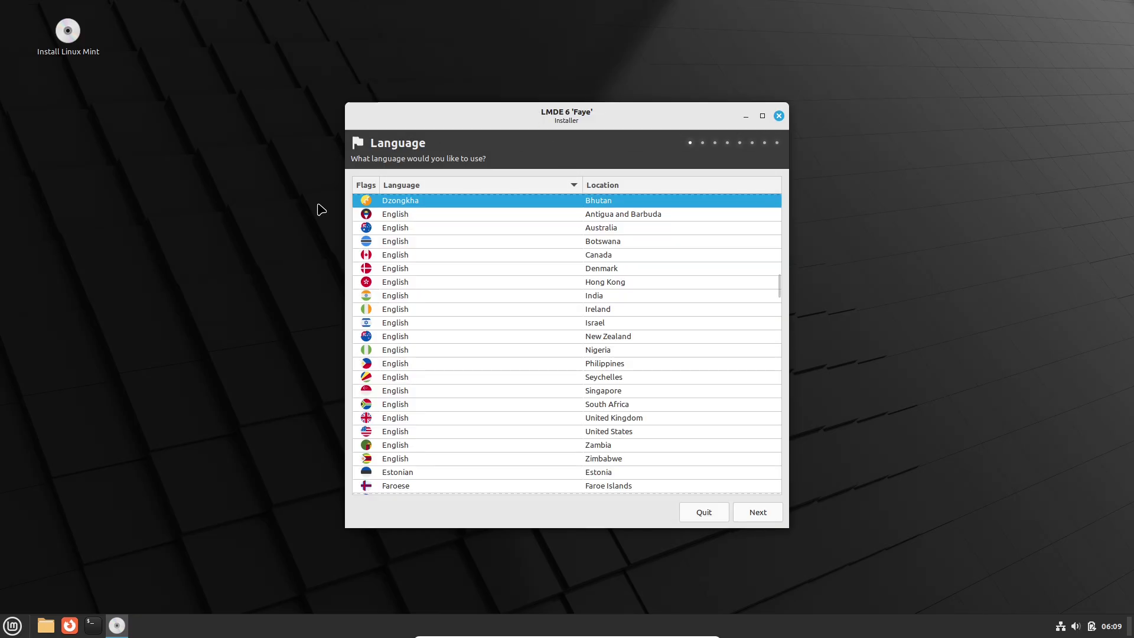
Accept the language, set the timezone to Asia/Kathmandu, and accept the keyboard layout.
click(754, 515)
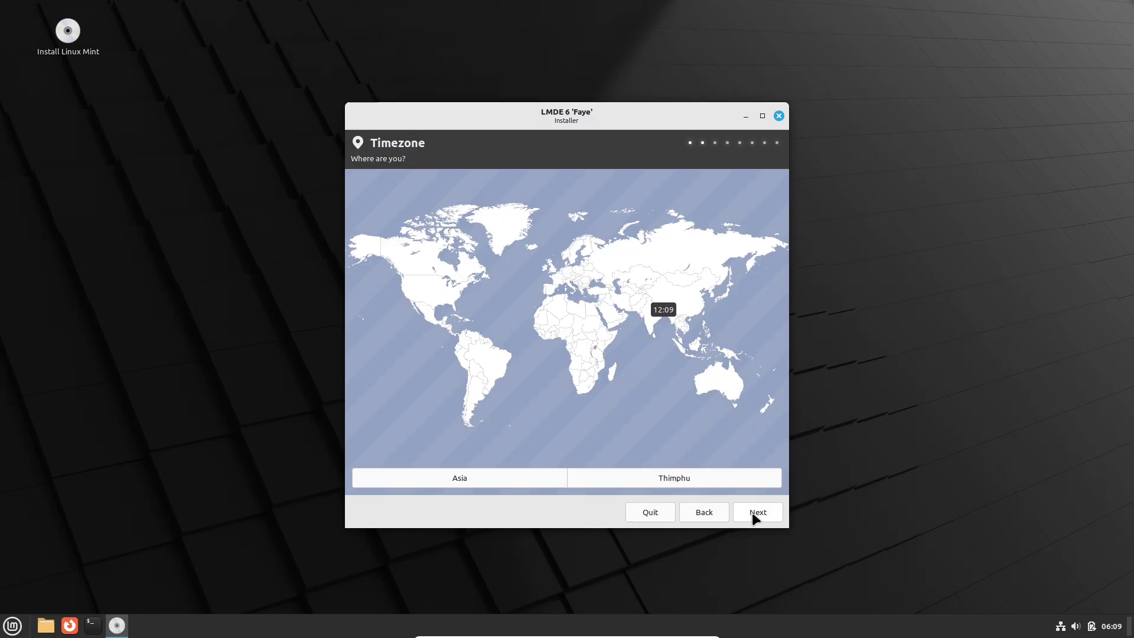
click(650, 320)
click(664, 328)
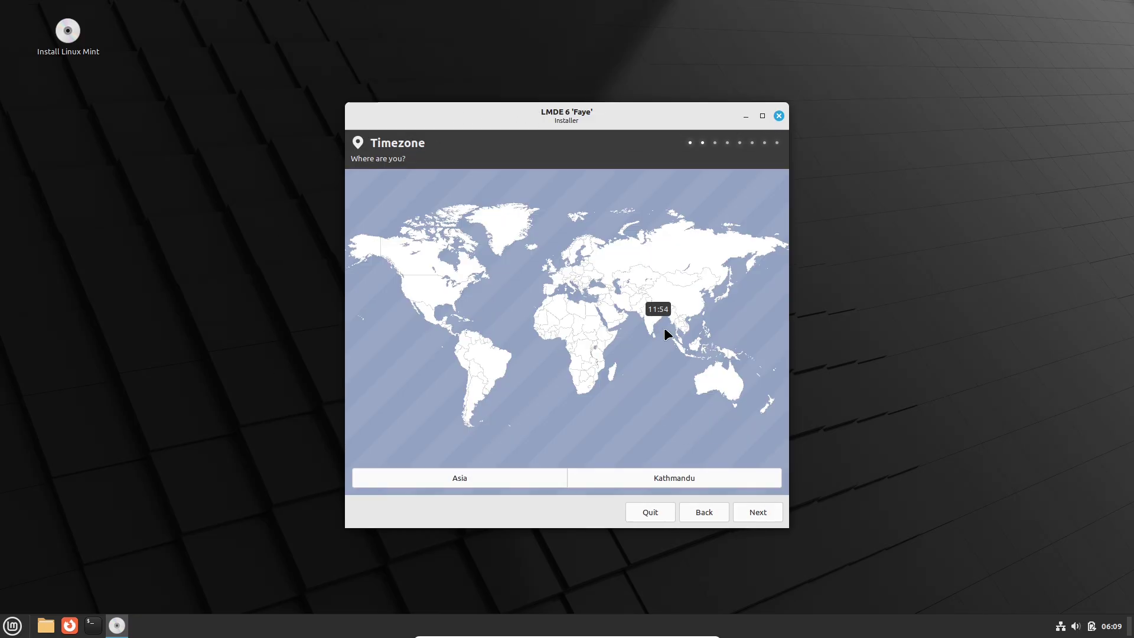
click(759, 511)
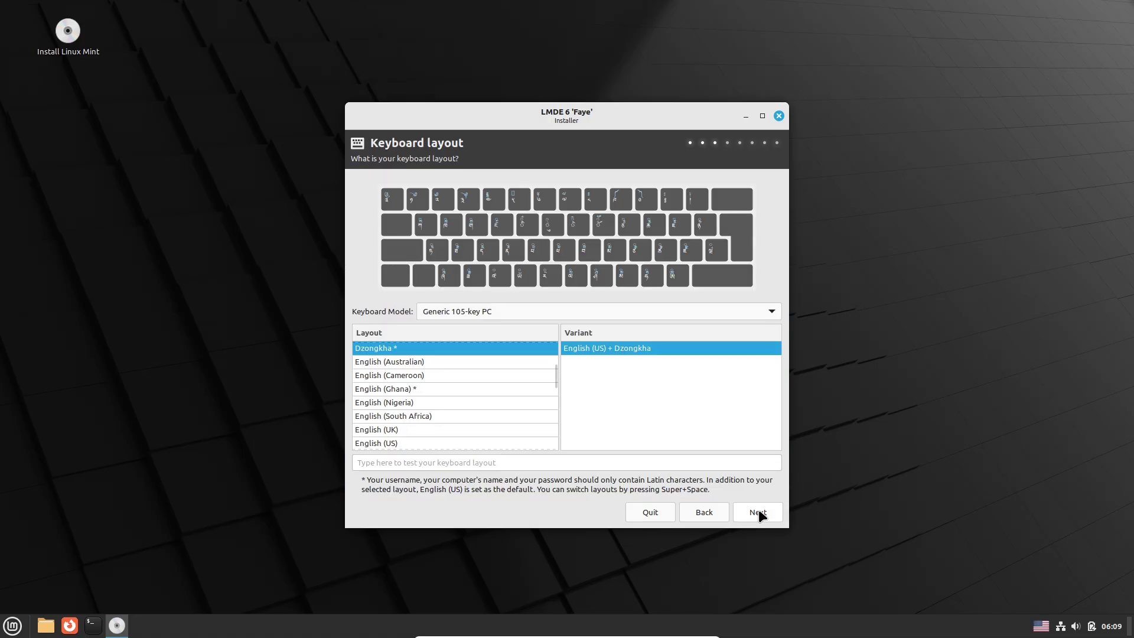
click(759, 511)
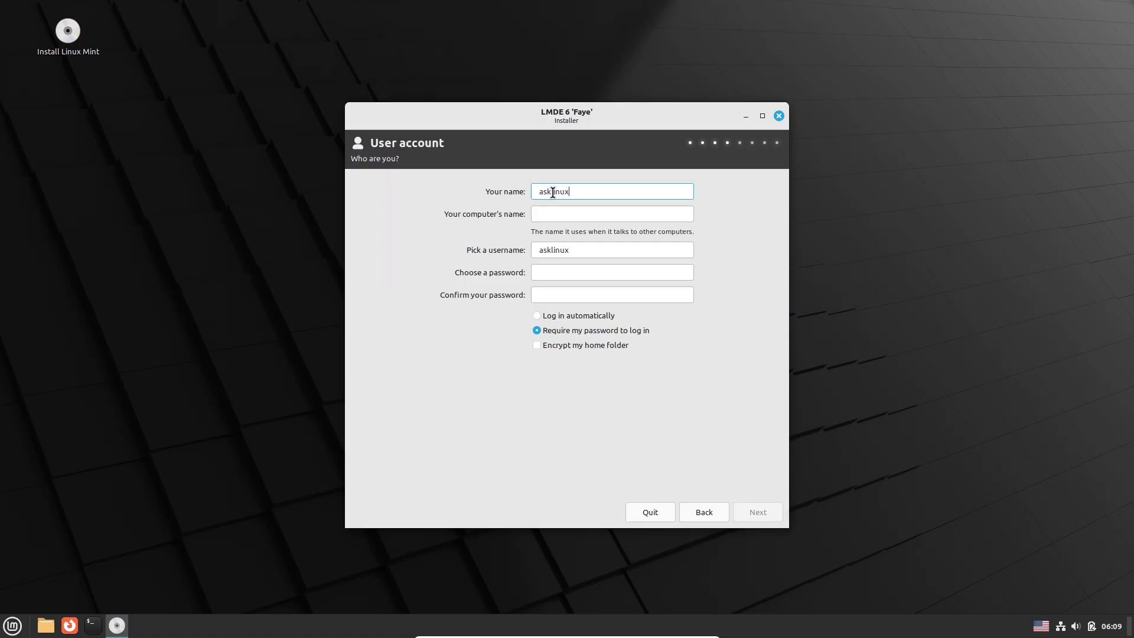
Fill in the user account with a password and enable automatic login.
click(562, 215)
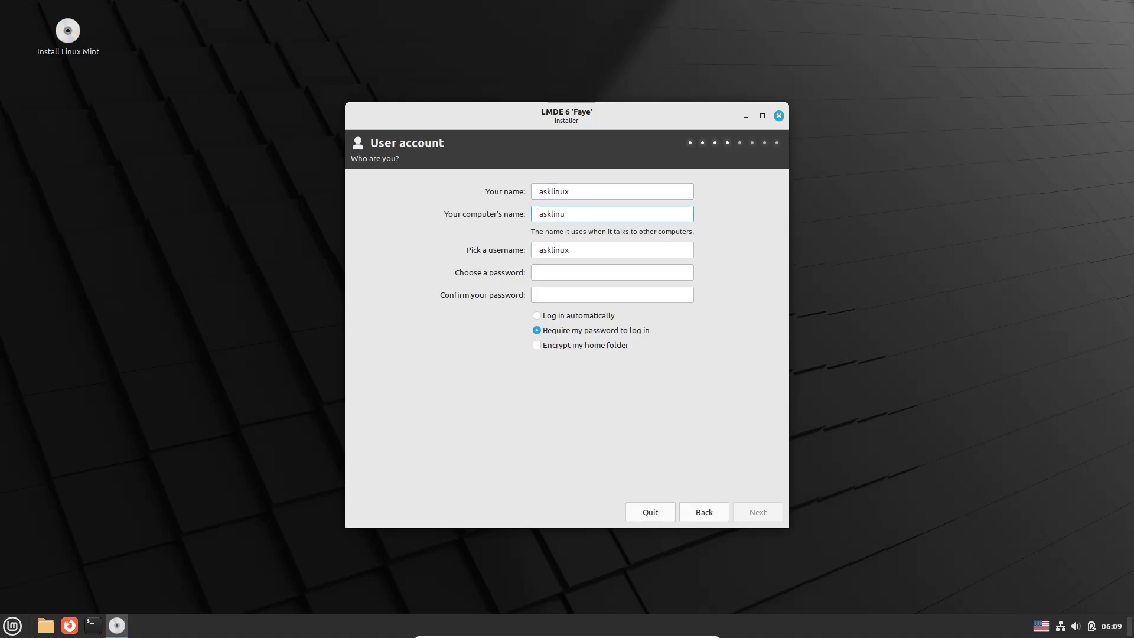
click(558, 272)
text(1234)
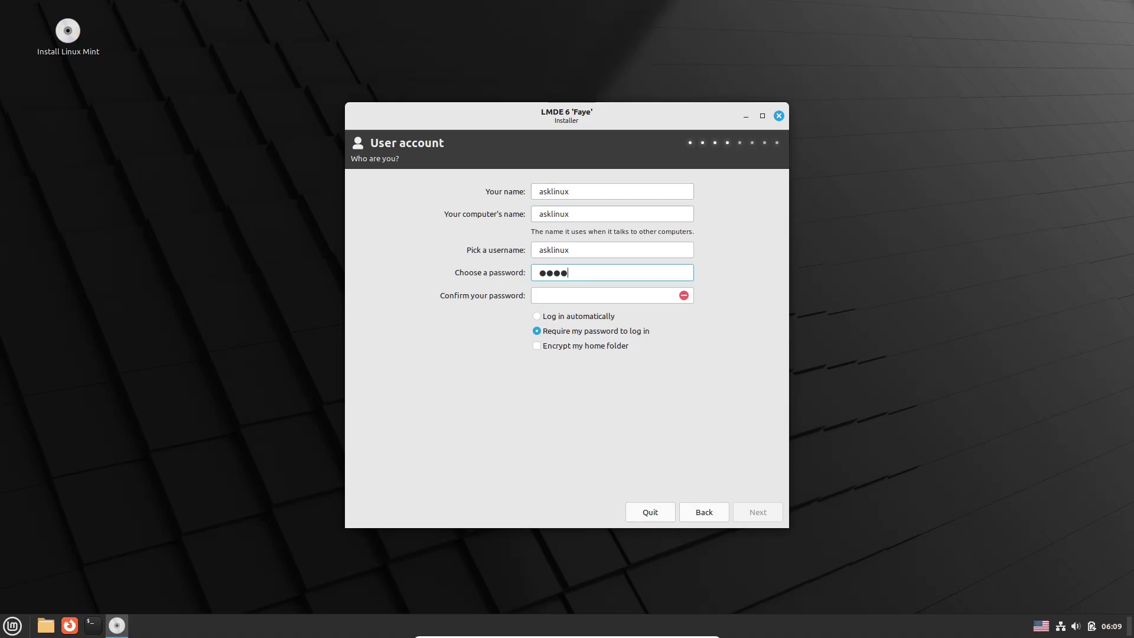
text(5)
click(559, 295)
text(12345)
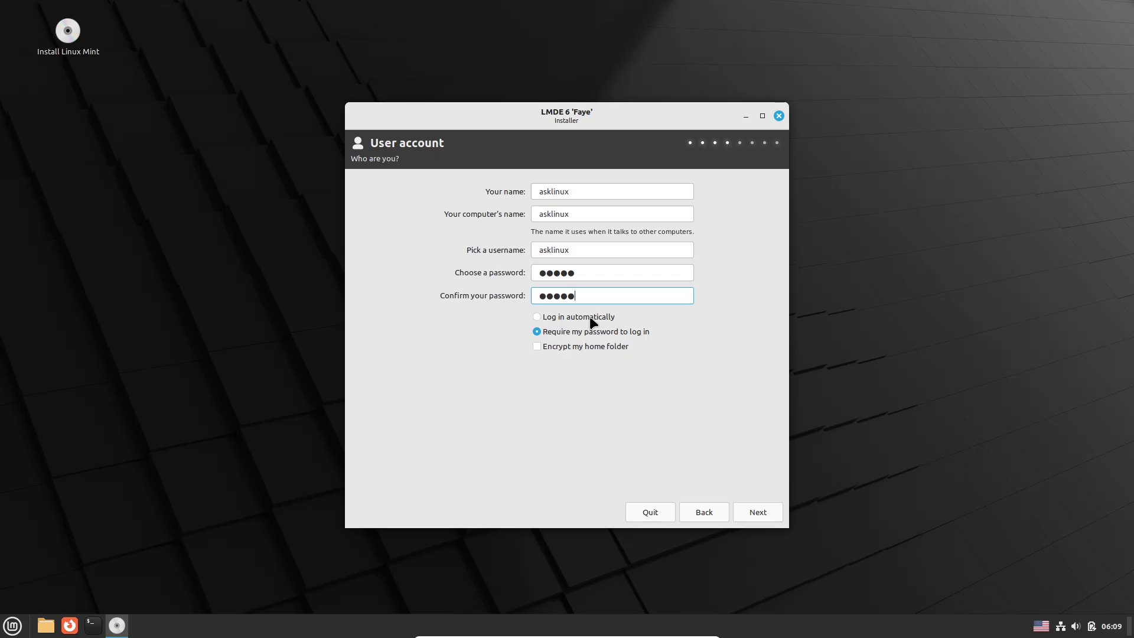
click(591, 317)
click(753, 513)
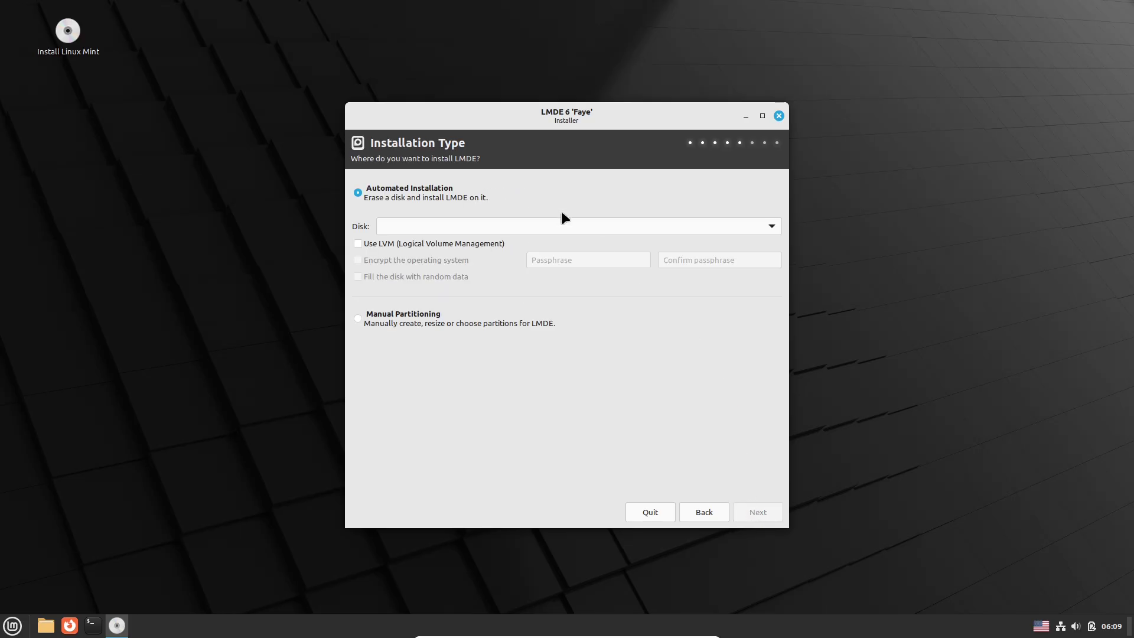
Choose automated installation on the 80 GB VBOX HARDDISK, leaving LVM off.
click(412, 223)
click(547, 225)
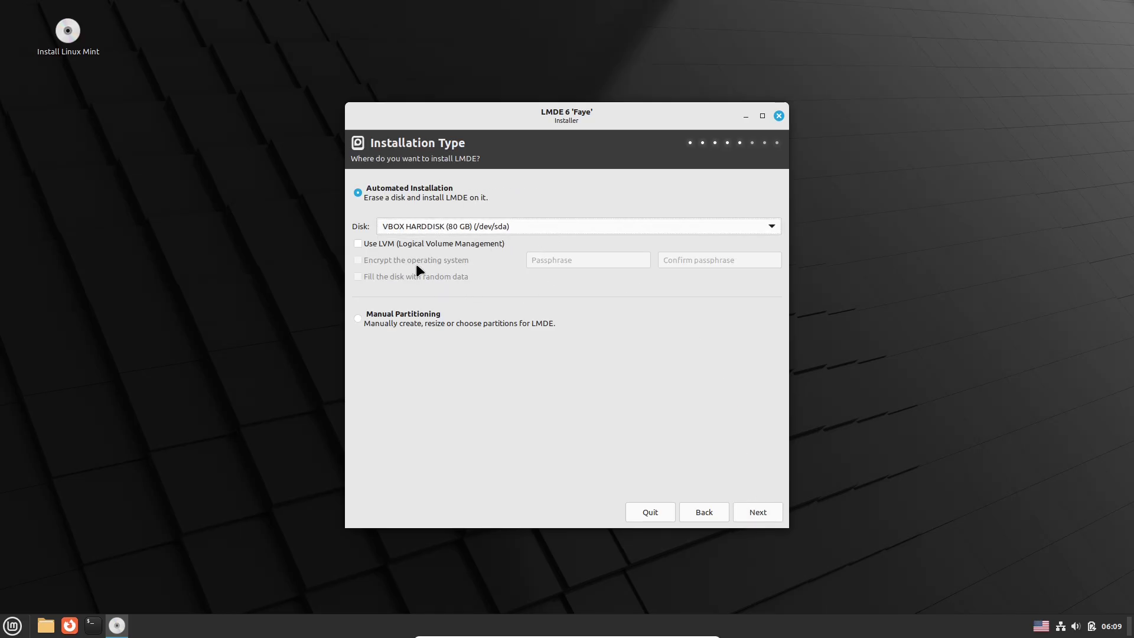
click(406, 243)
click(406, 244)
click(423, 318)
click(408, 195)
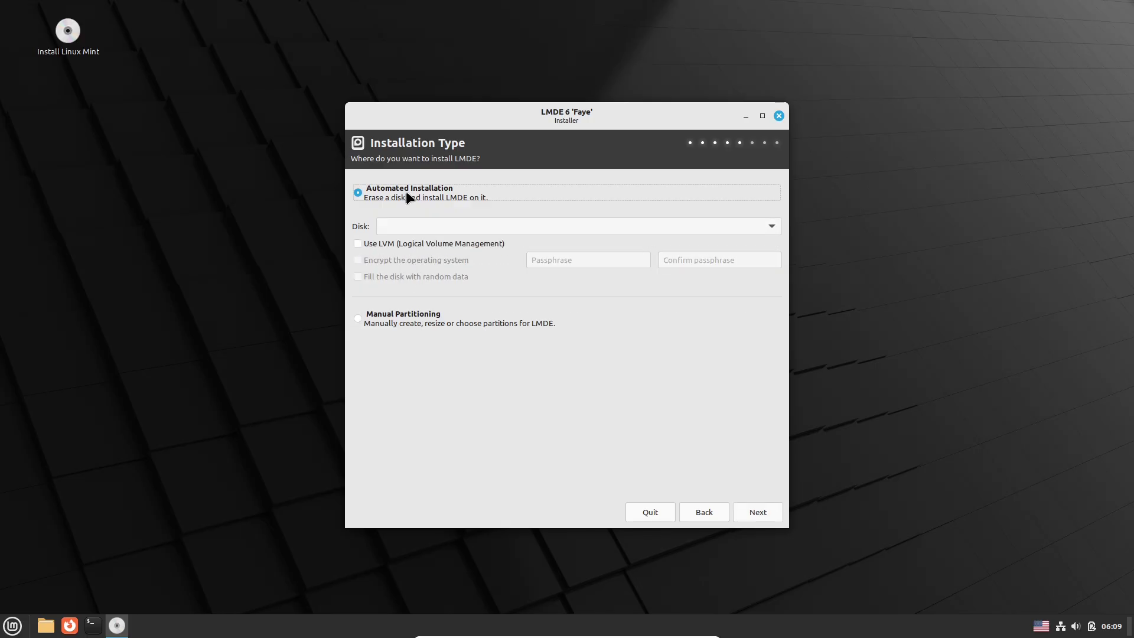
click(759, 511)
Decline erasing the disk and confirm quitting the installer.
click(522, 345)
click(779, 116)
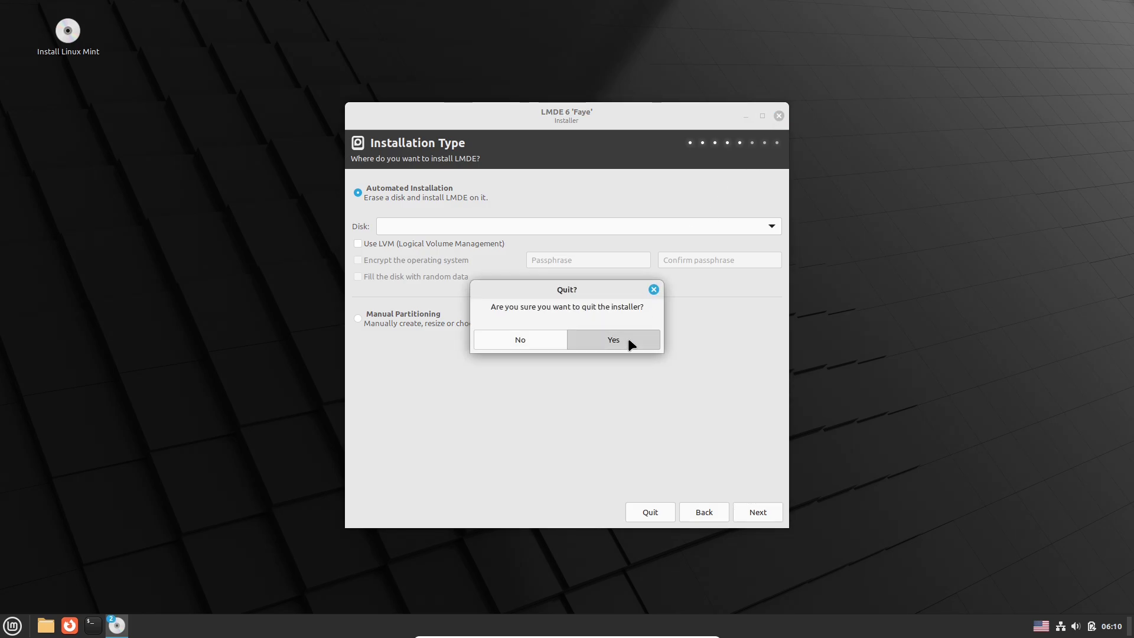
click(628, 338)
right_click(387, 193)
Set the wallpaper to Vanessa's Path image, glance at Vera and Victoria, then close Backgrounds.
click(429, 264)
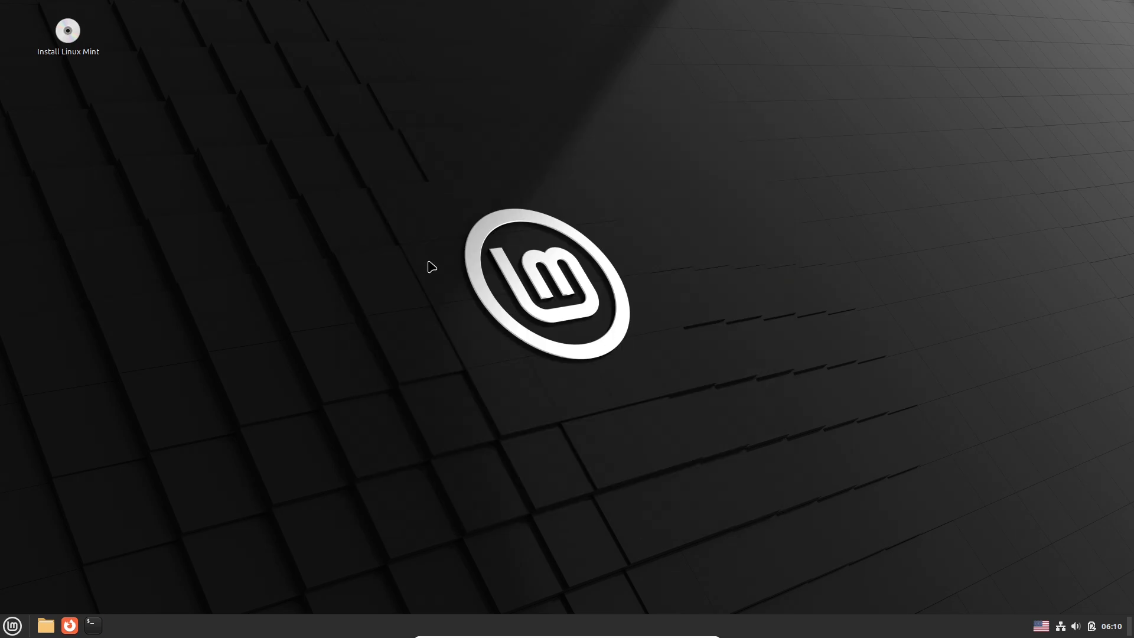
click(774, 140)
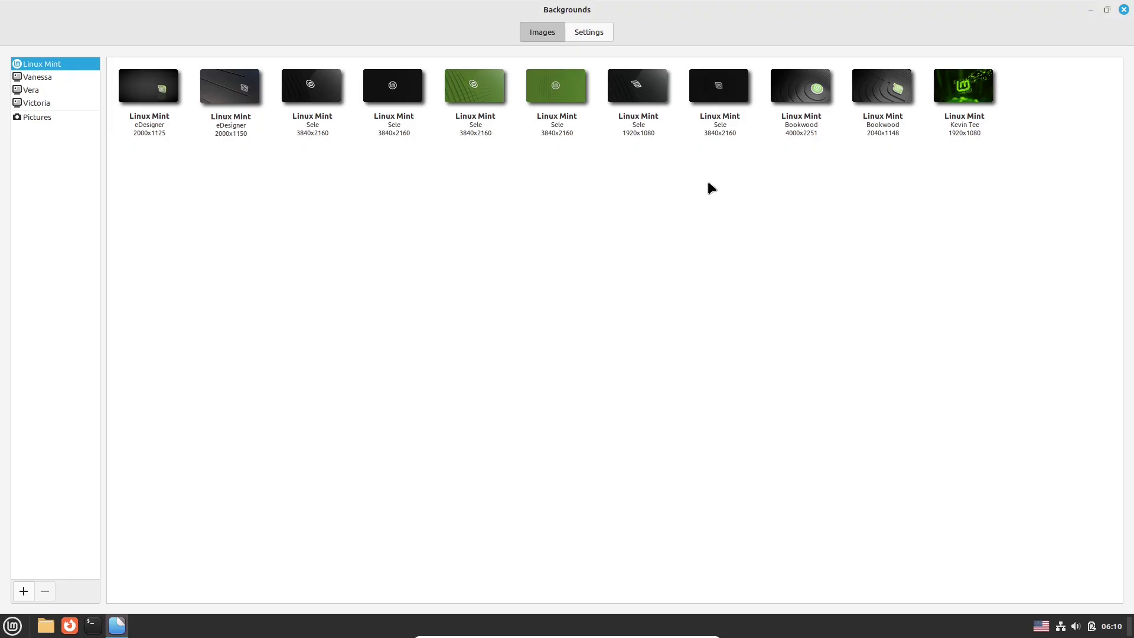
click(591, 31)
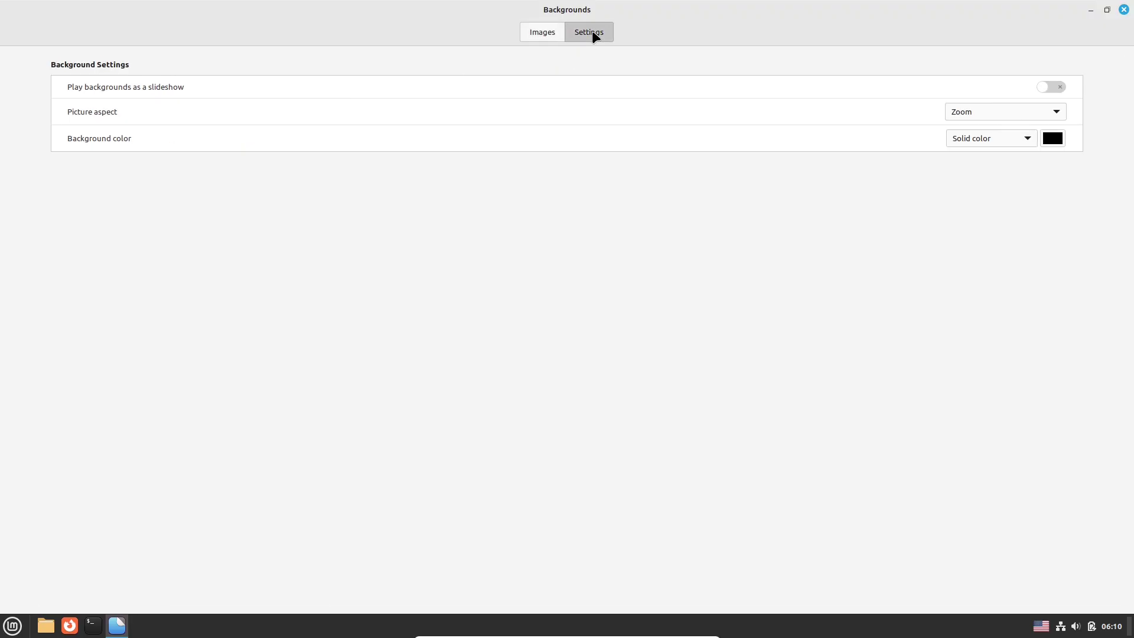
click(554, 33)
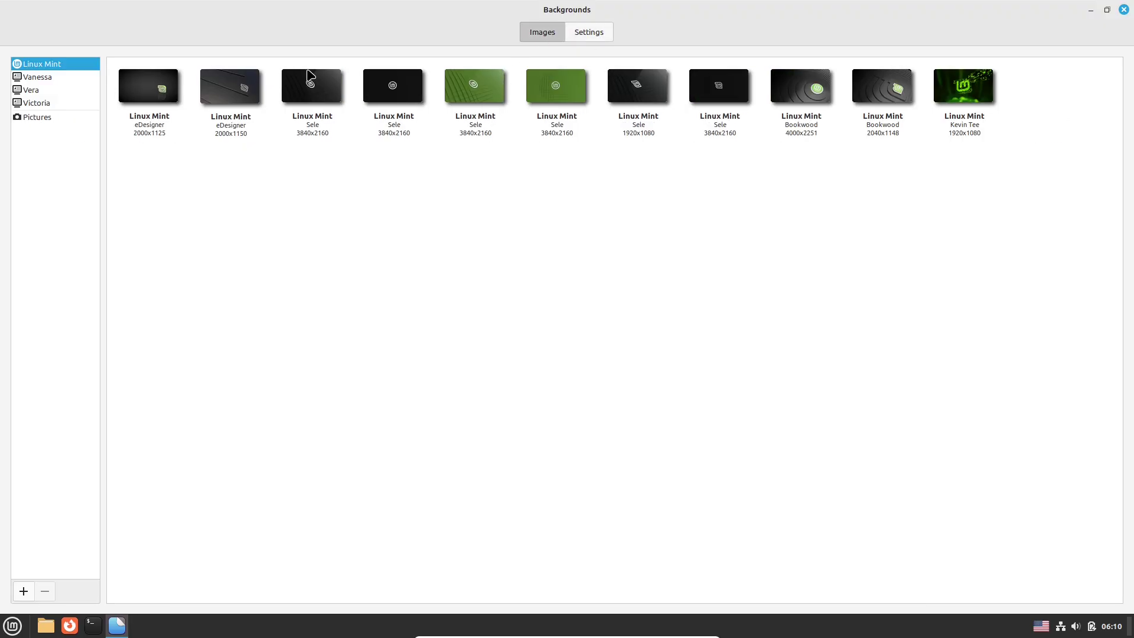
click(58, 77)
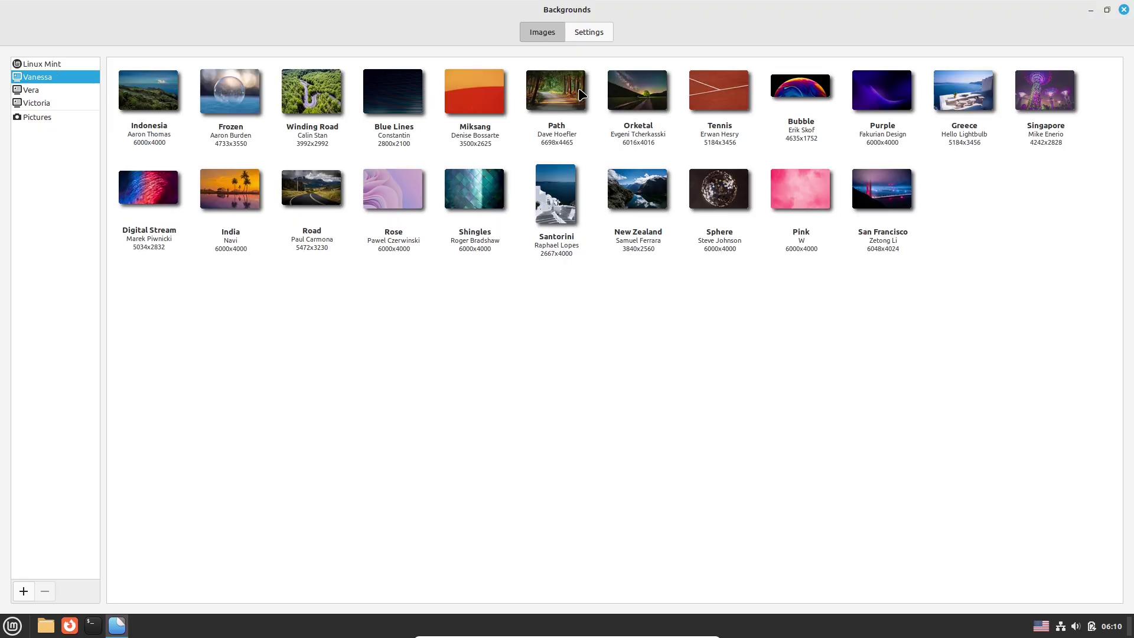
click(582, 95)
click(70, 91)
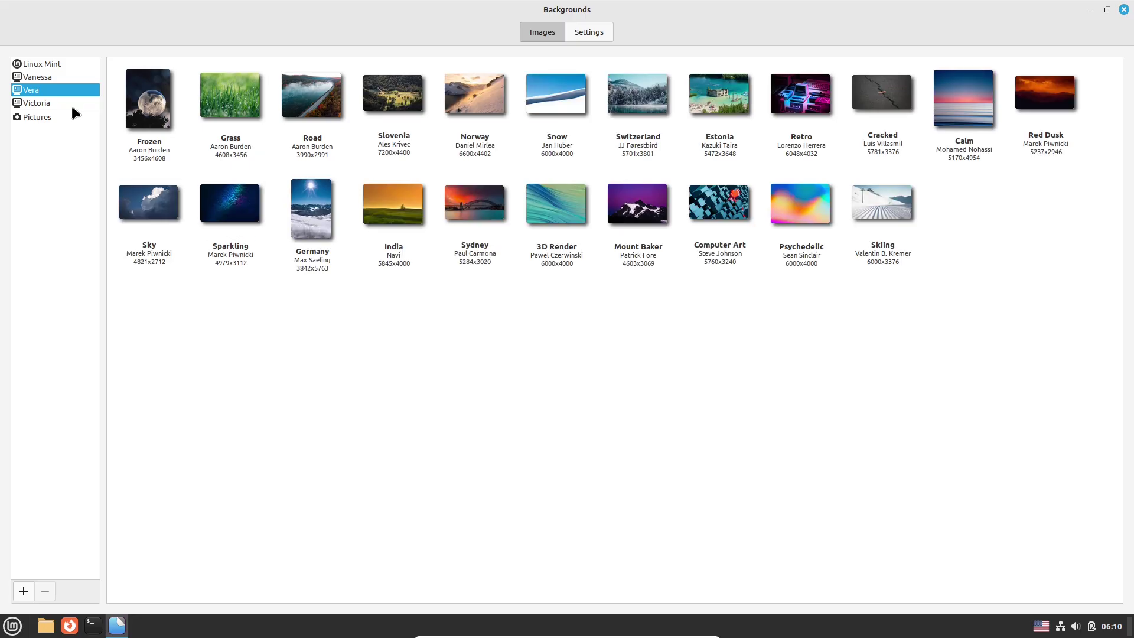
click(71, 104)
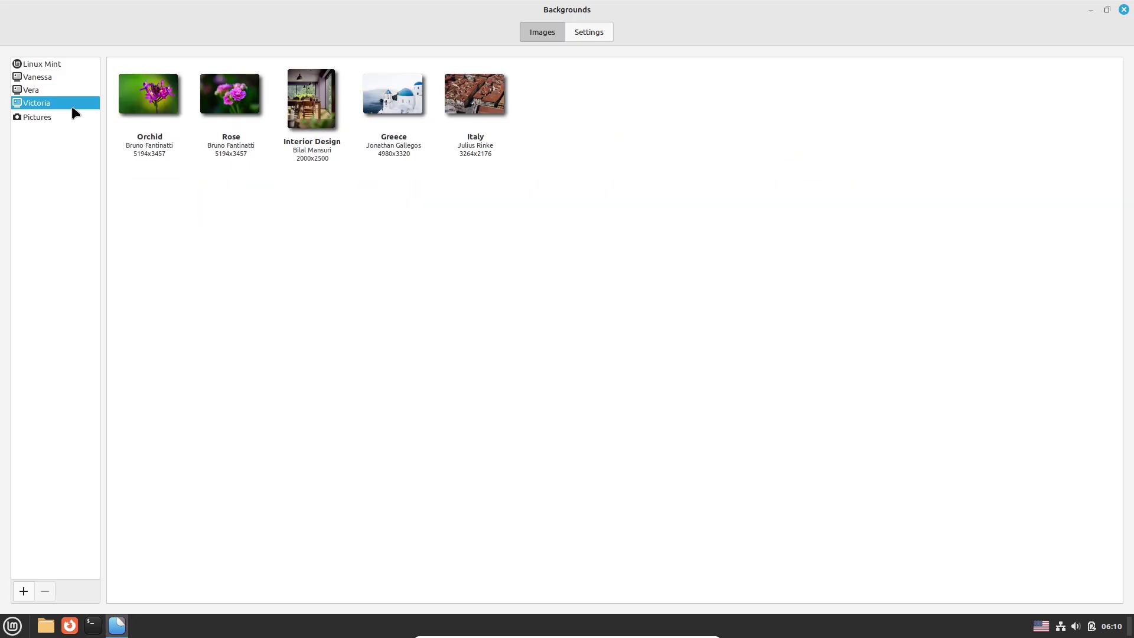
click(1124, 9)
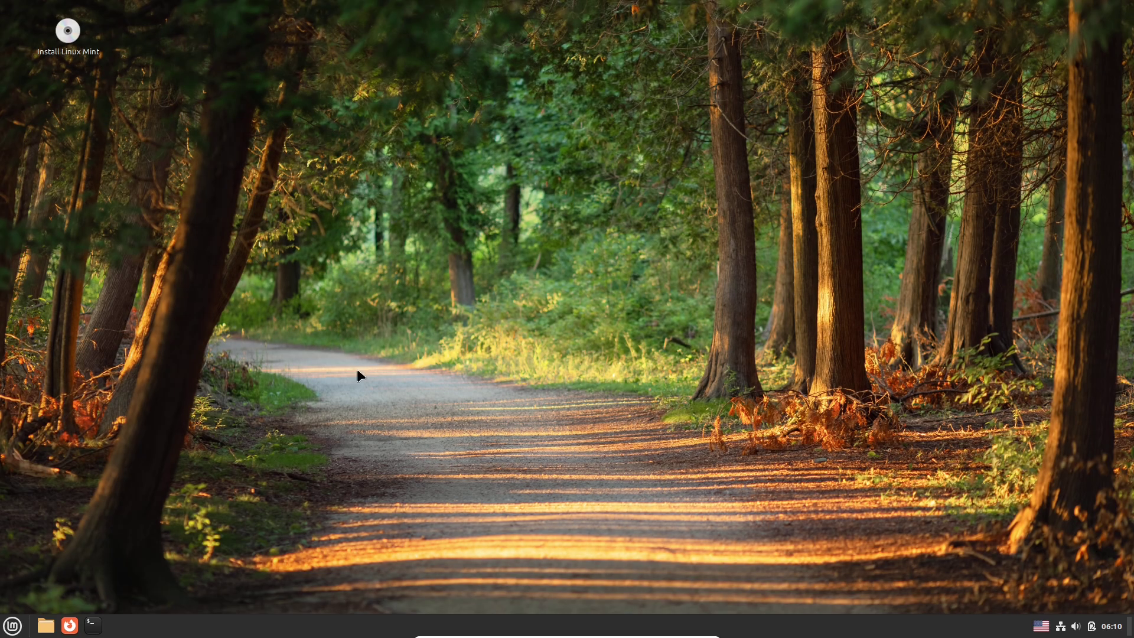
Open the menu editor, the About Menu dialog and the menu applet's Configure settings, closing About.
right_click(13, 625)
click(57, 555)
right_click(13, 625)
click(46, 567)
right_click(12, 625)
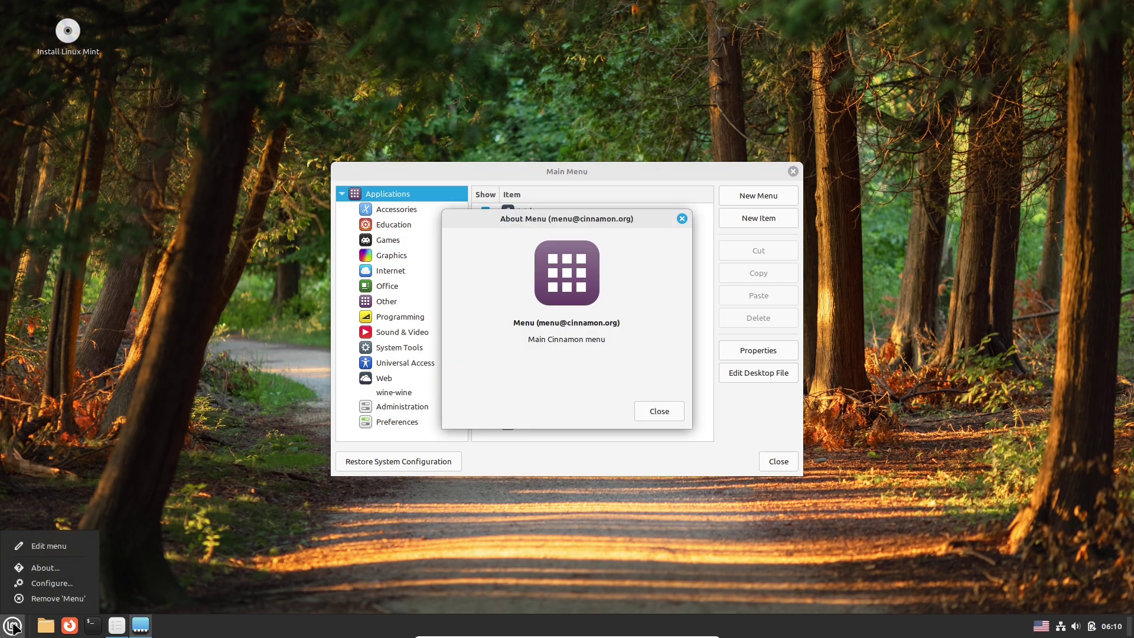
click(57, 585)
drag(599, 221, 834, 222)
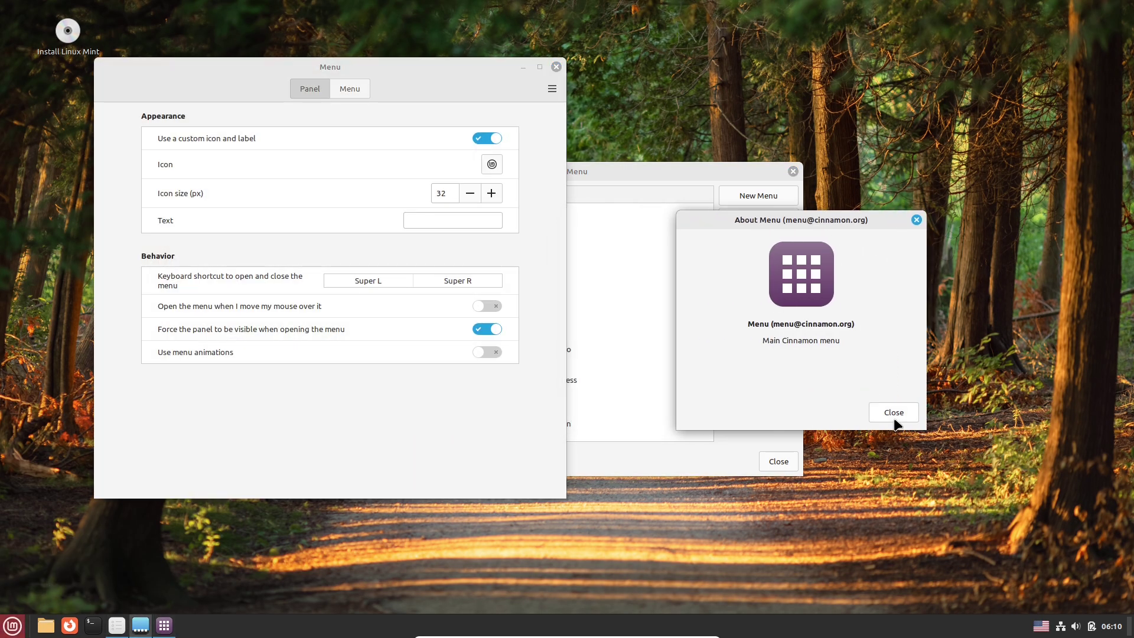
click(893, 413)
Start picking a new menu icon and browse the Actions through Other icon categories.
click(495, 165)
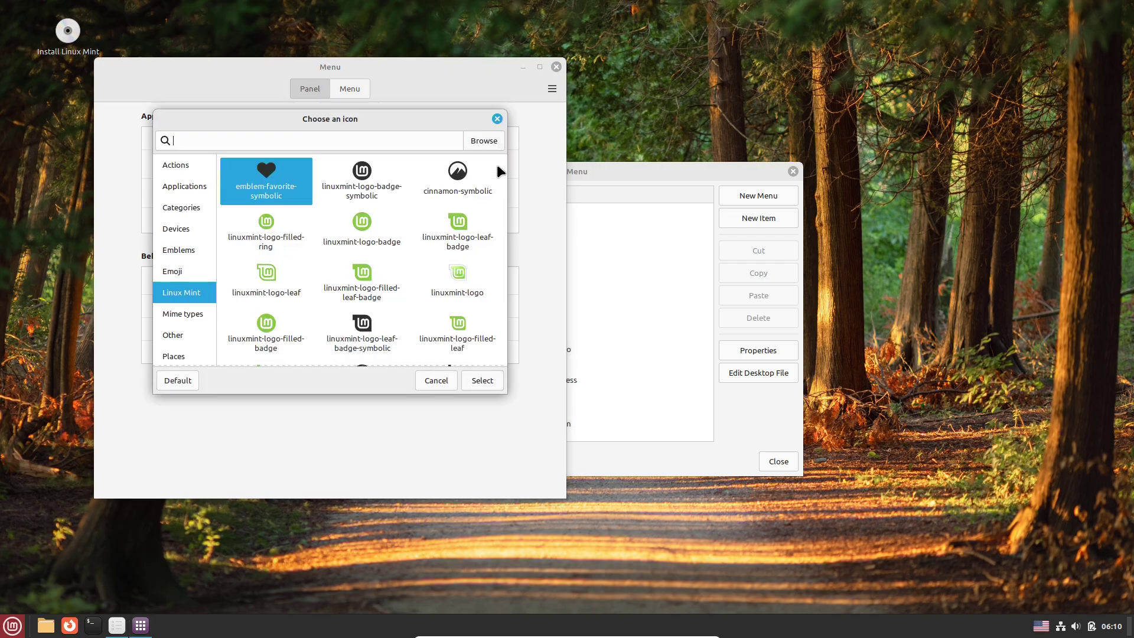
click(462, 189)
click(187, 173)
click(189, 186)
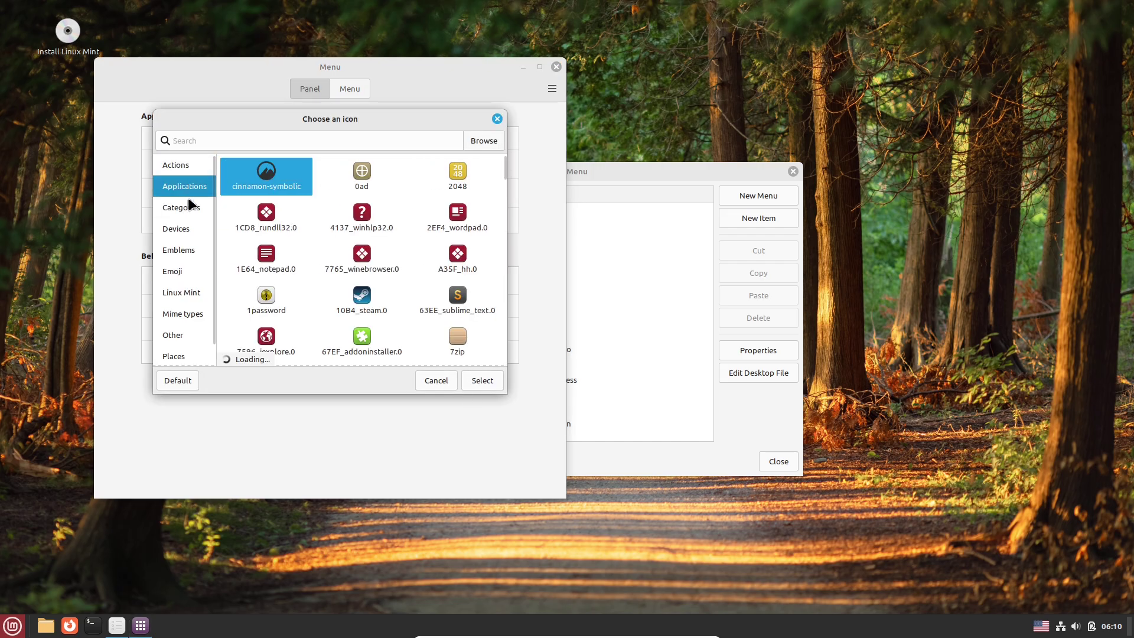
click(189, 207)
click(184, 229)
click(184, 251)
click(185, 271)
click(185, 296)
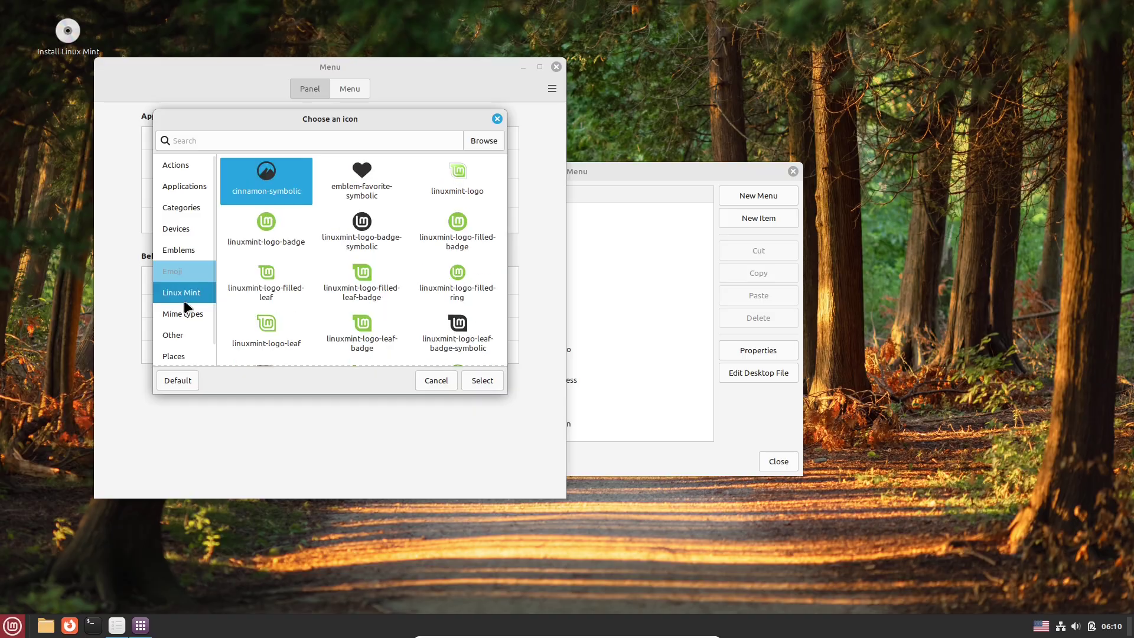
click(183, 336)
Apply cinnamon-symbolic from the Linux Mint icons as the menu icon.
click(188, 170)
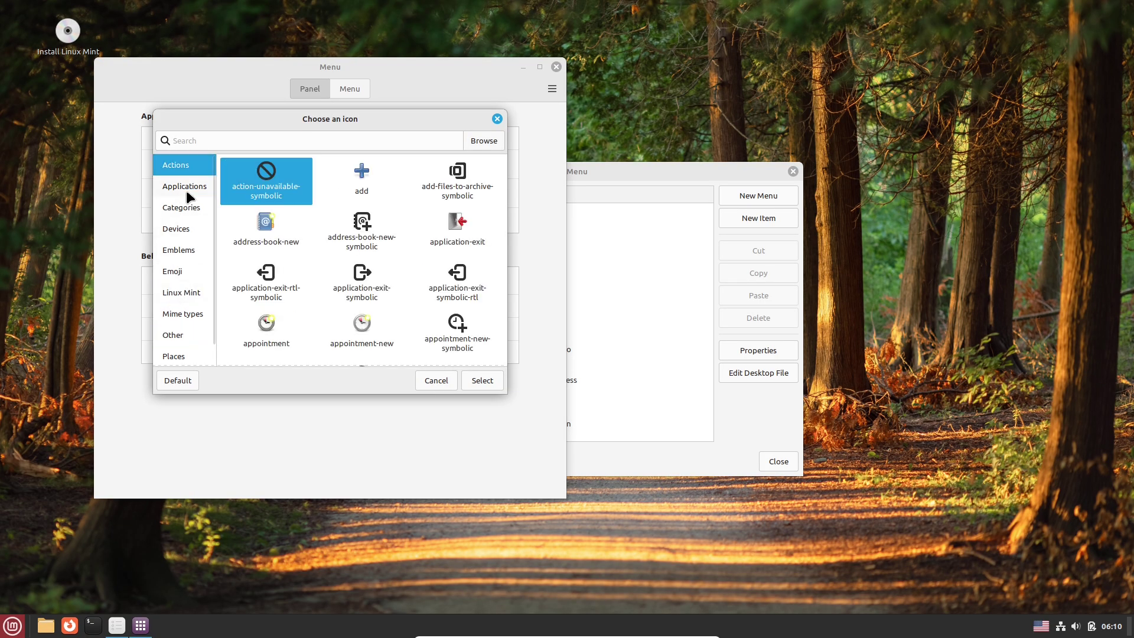
click(187, 189)
click(187, 209)
click(187, 231)
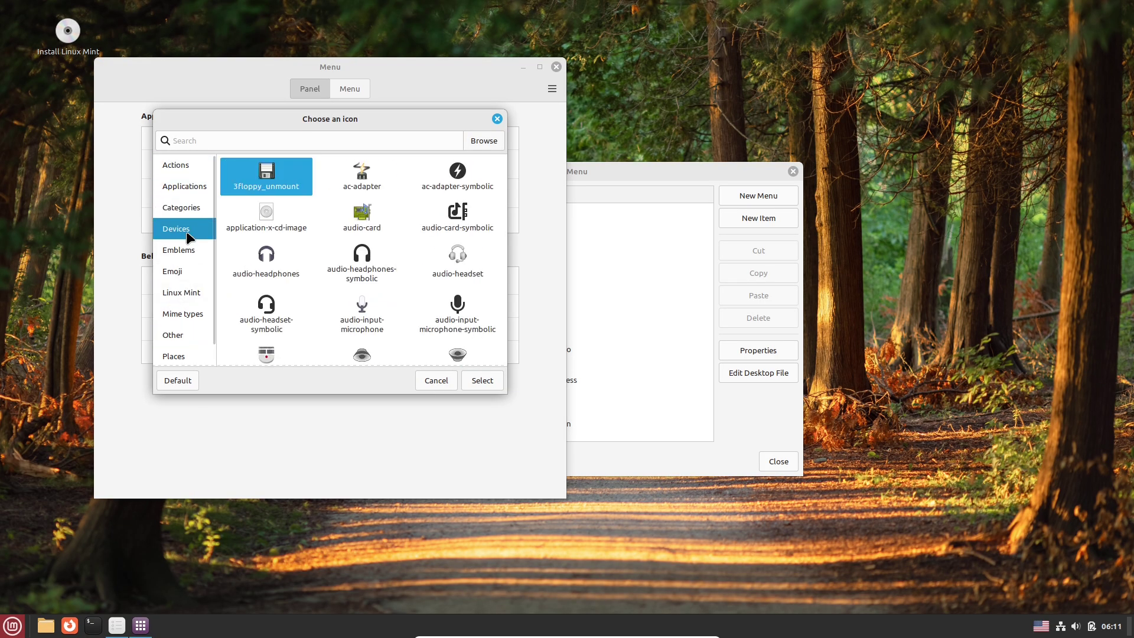
click(186, 251)
click(186, 267)
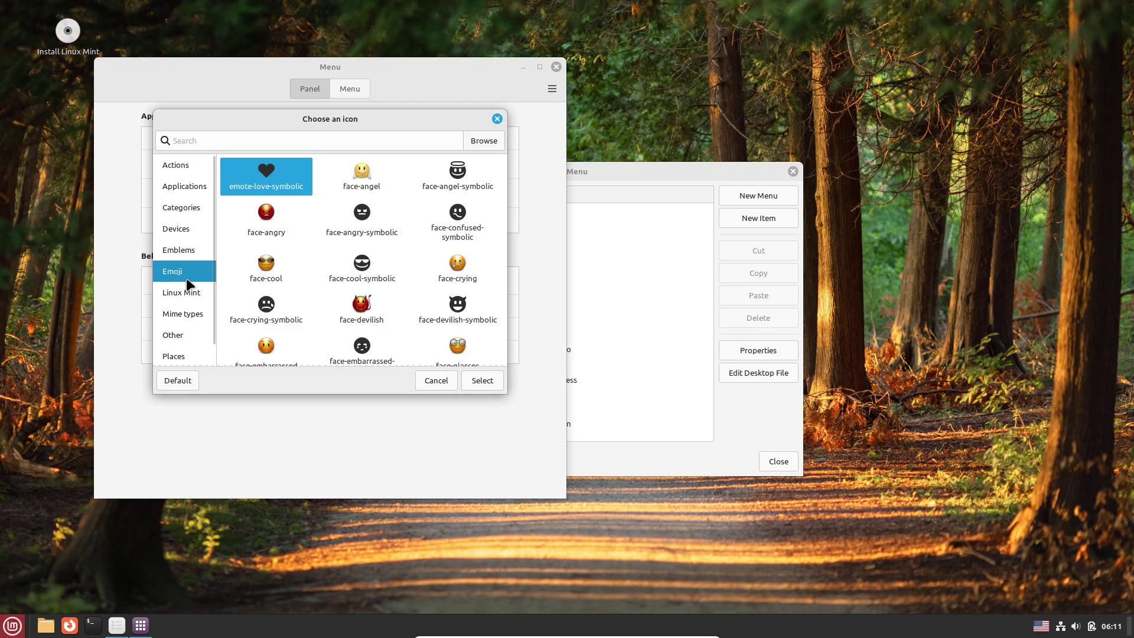
drag(505, 196, 502, 358)
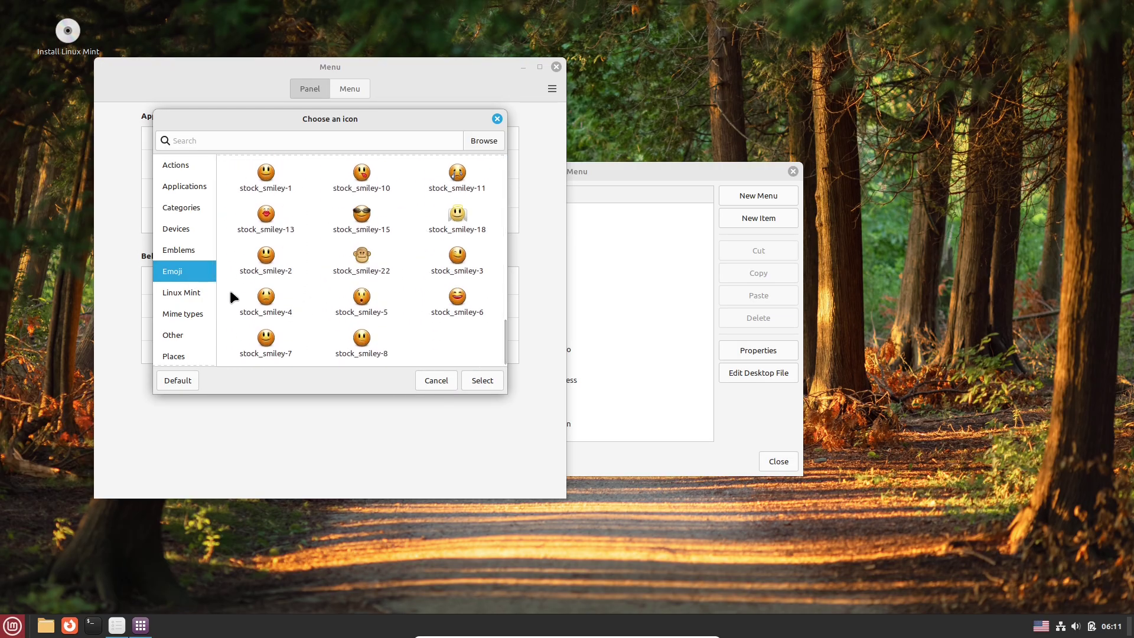
click(194, 293)
click(482, 382)
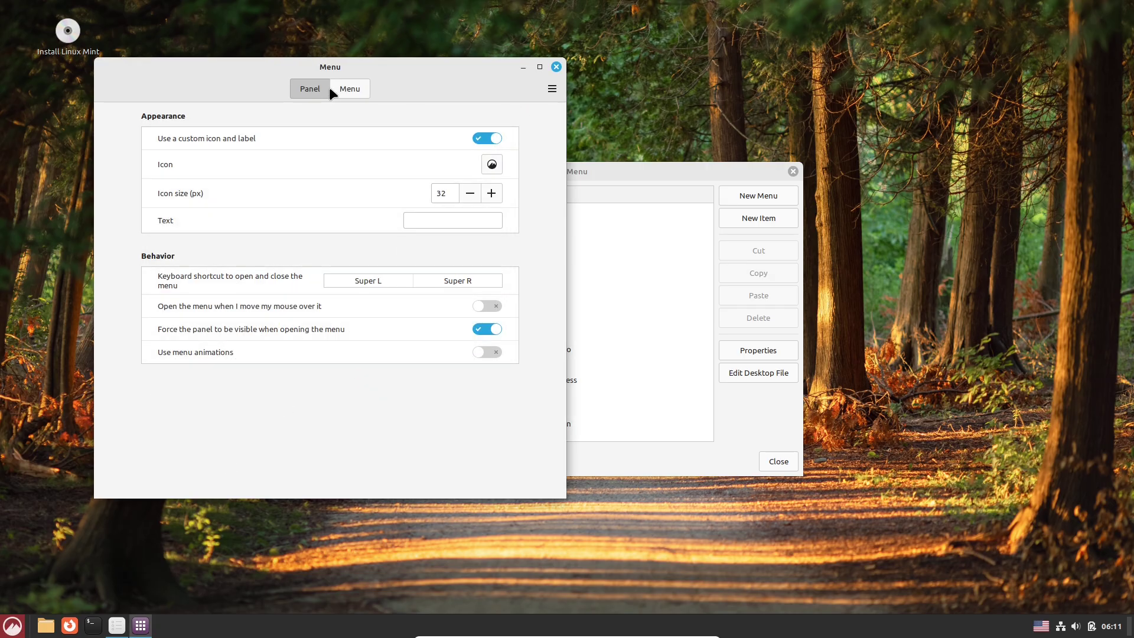
View the Layout and content settings, then close the applet settings and menu editor.
click(343, 90)
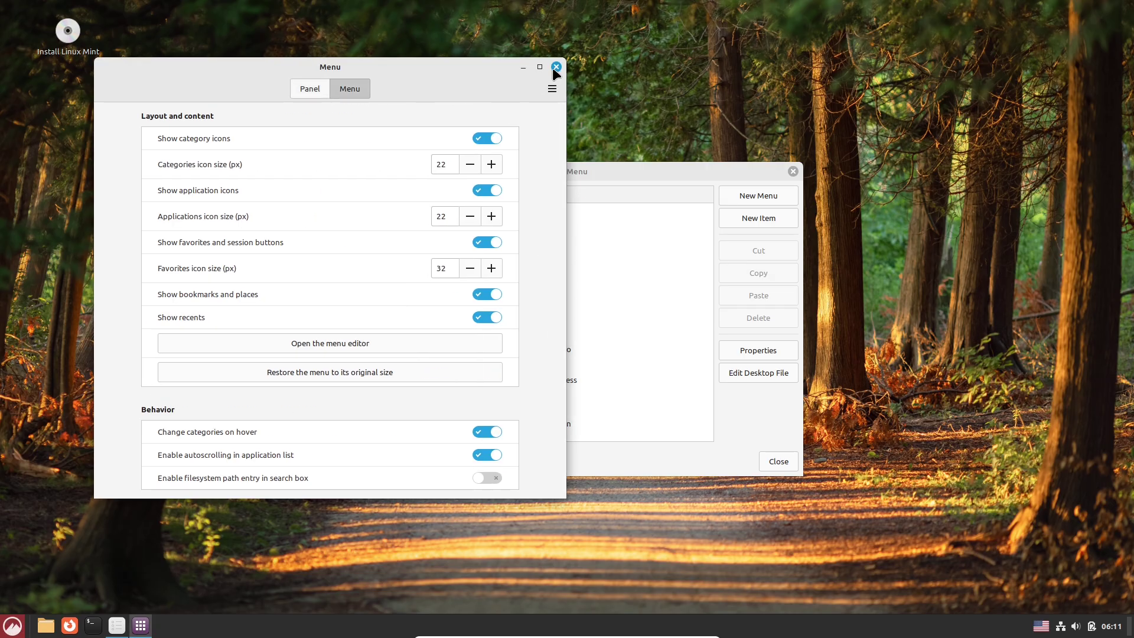
click(555, 67)
click(792, 172)
Launch Software Manager from the menu favourites, then open and close Panel settings.
click(13, 626)
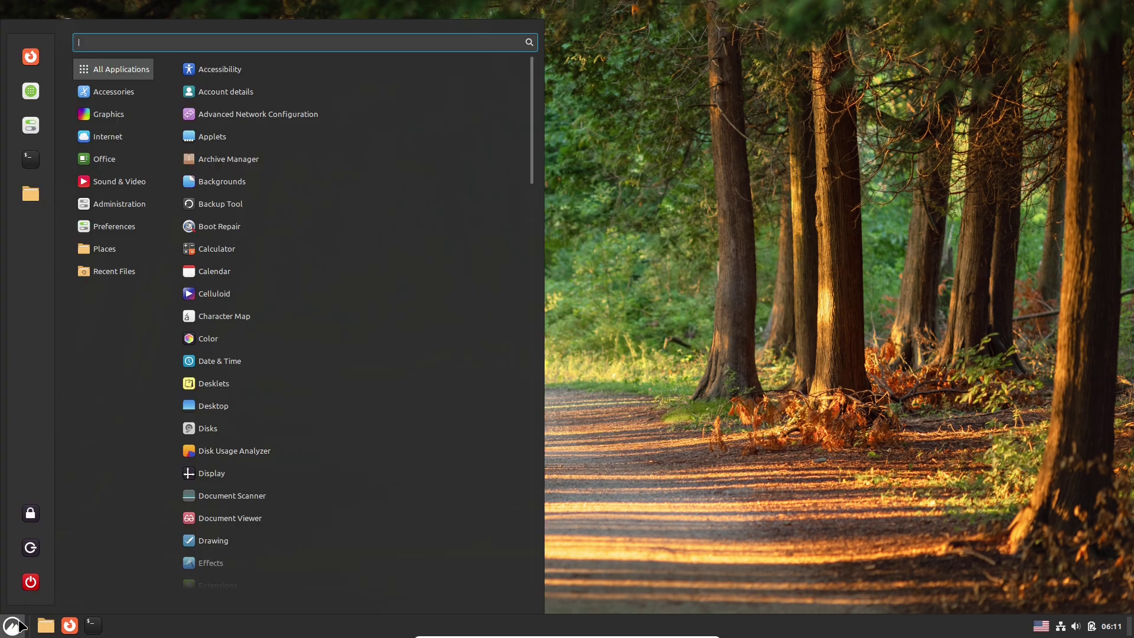
click(31, 91)
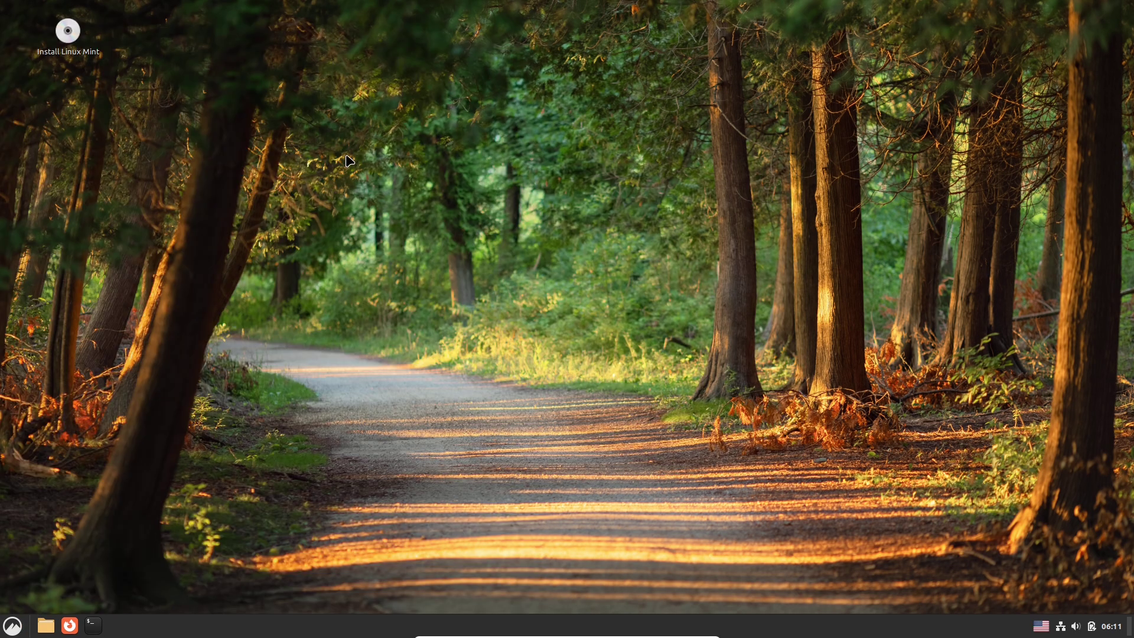
right_click(274, 633)
click(279, 473)
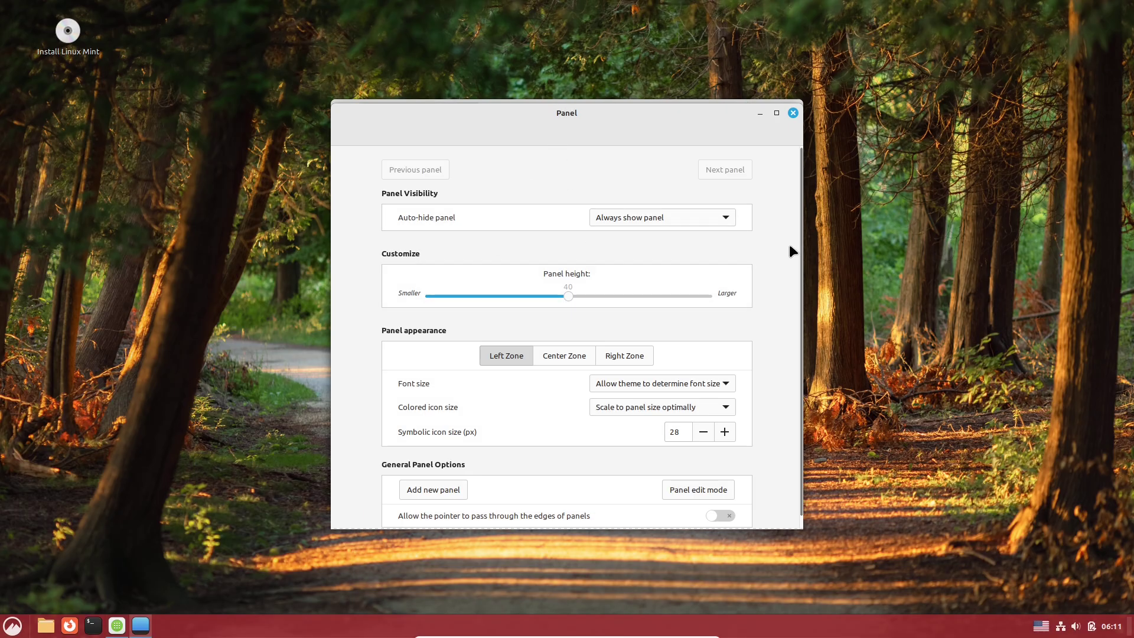
scroll(792, 251, down, 1)
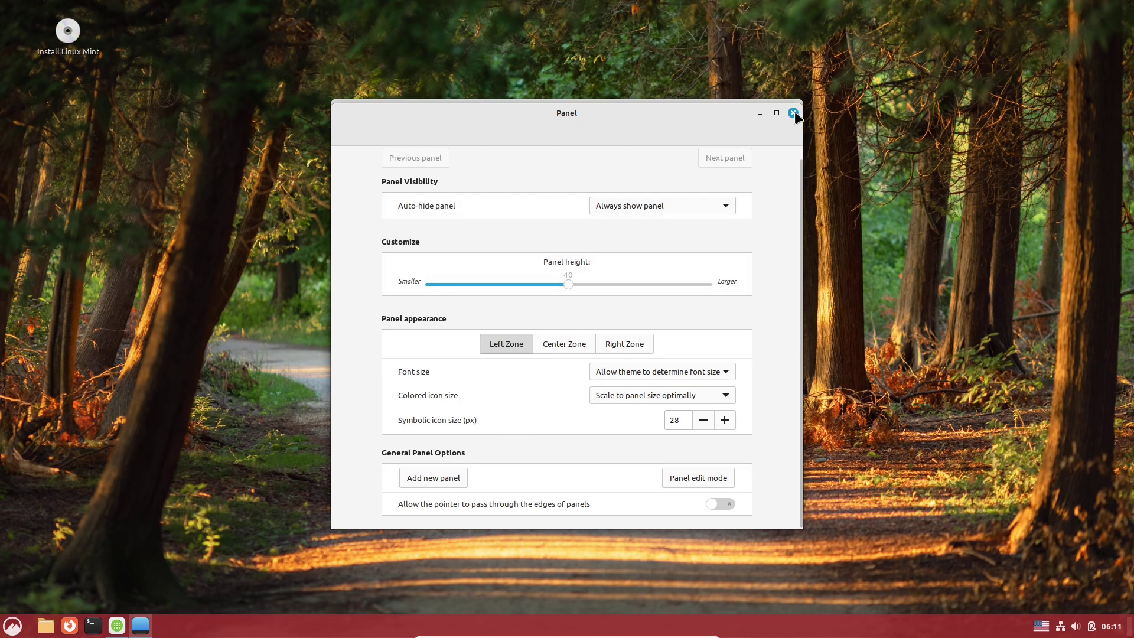
click(793, 113)
right_click(341, 629)
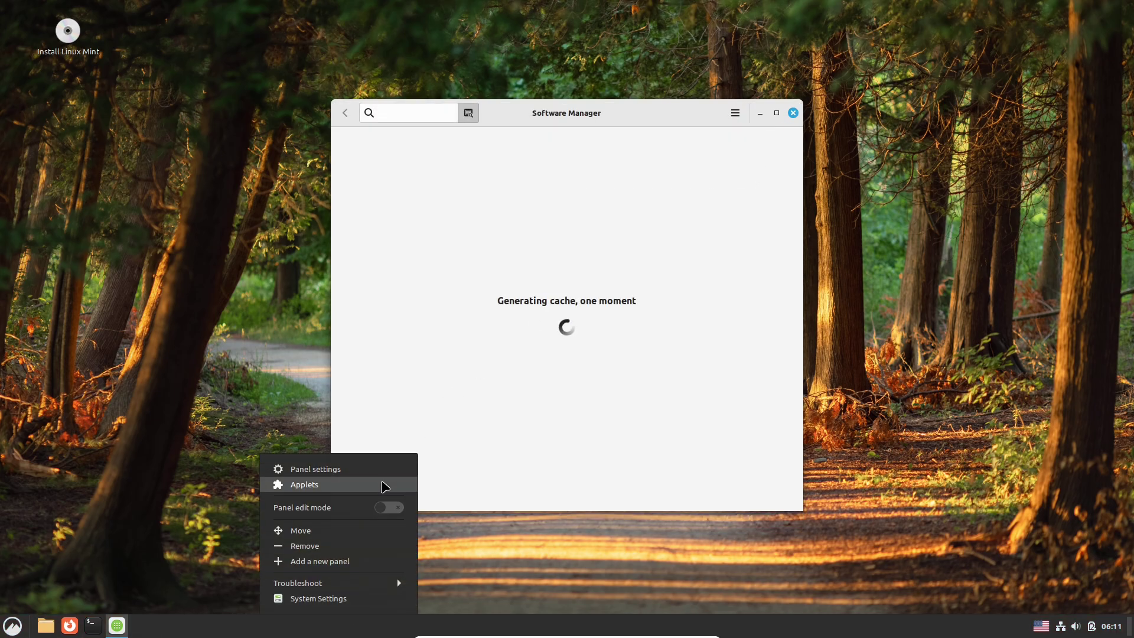
Open the Cinnamon Applets manager and view the downloadable applets list.
click(382, 483)
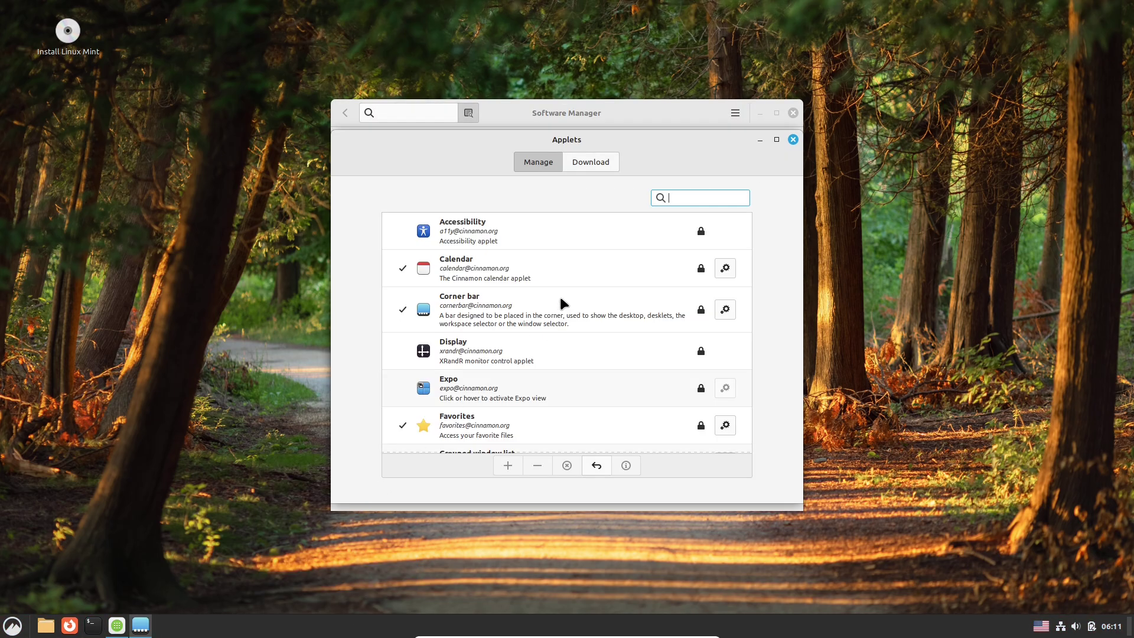
drag(748, 252, 549, 482)
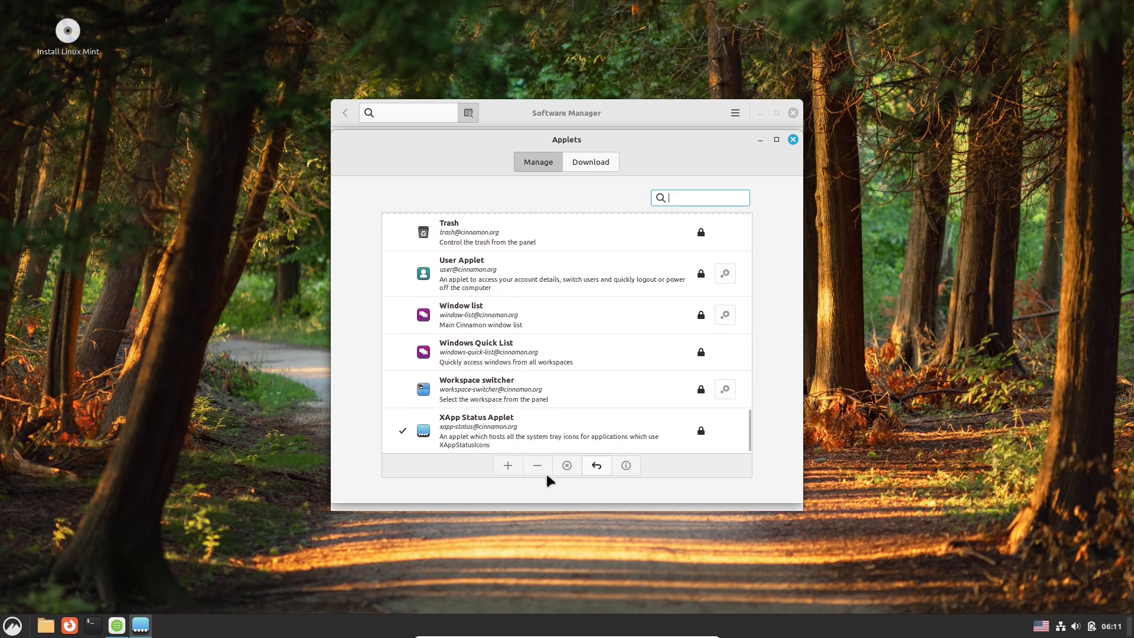
click(583, 159)
click(582, 113)
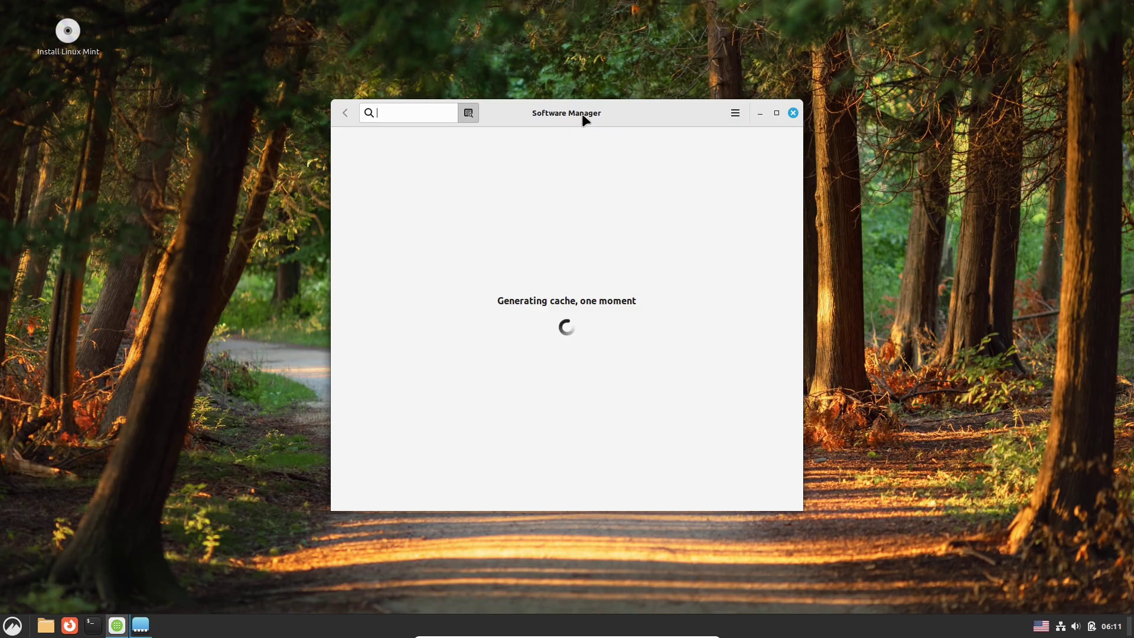
Bring the applet downloader to the front, then open and dismiss the panel's context menu.
click(132, 629)
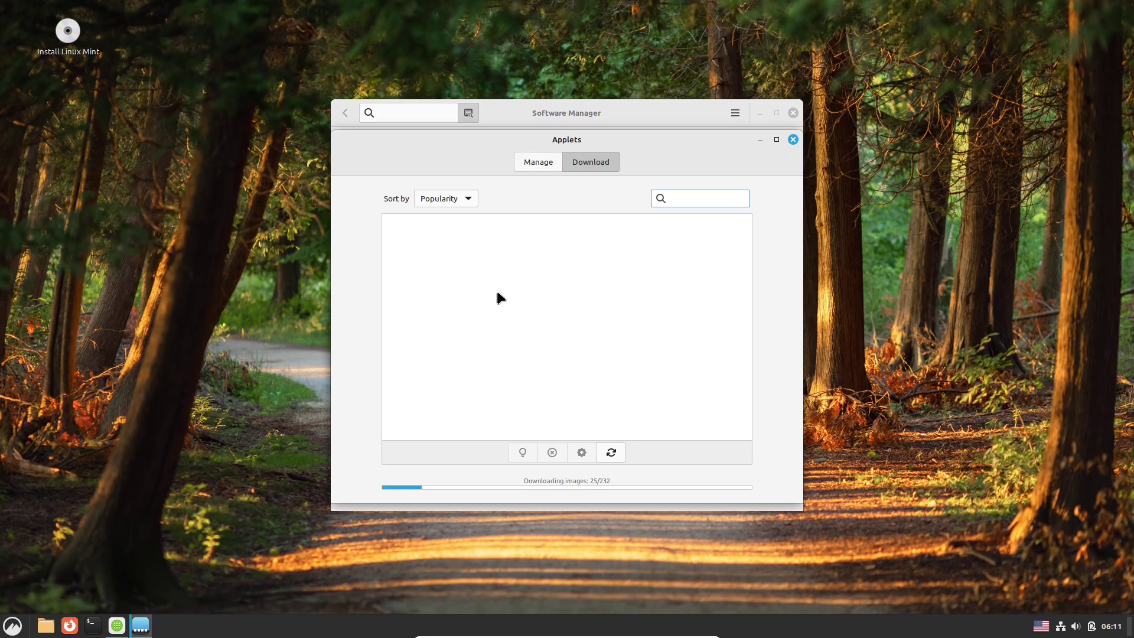
right_click(286, 631)
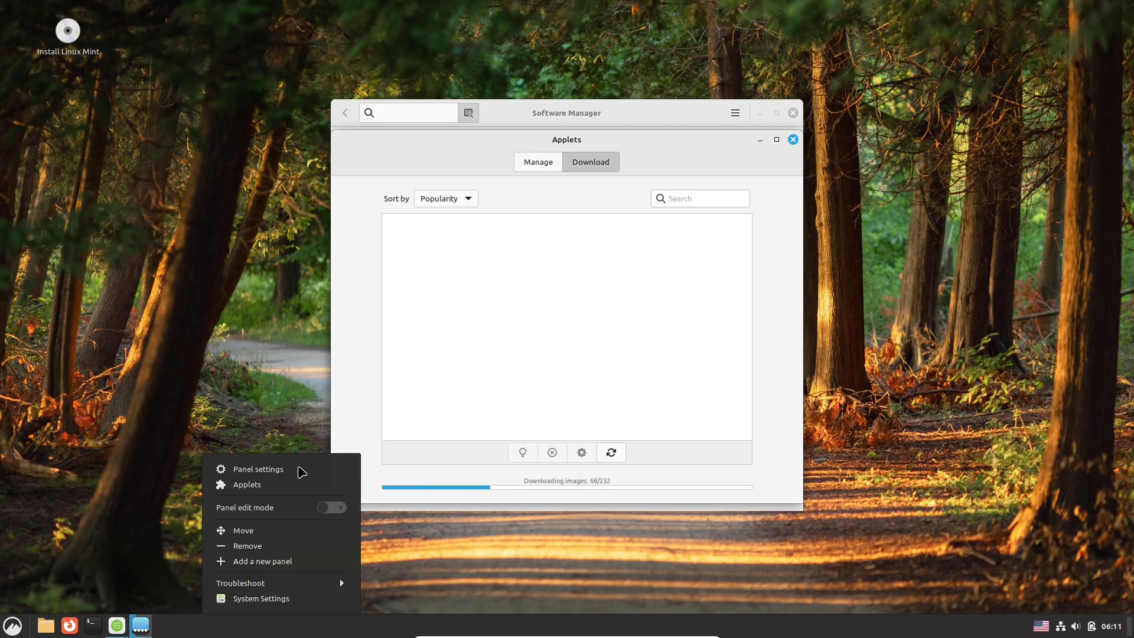
key(Escape)
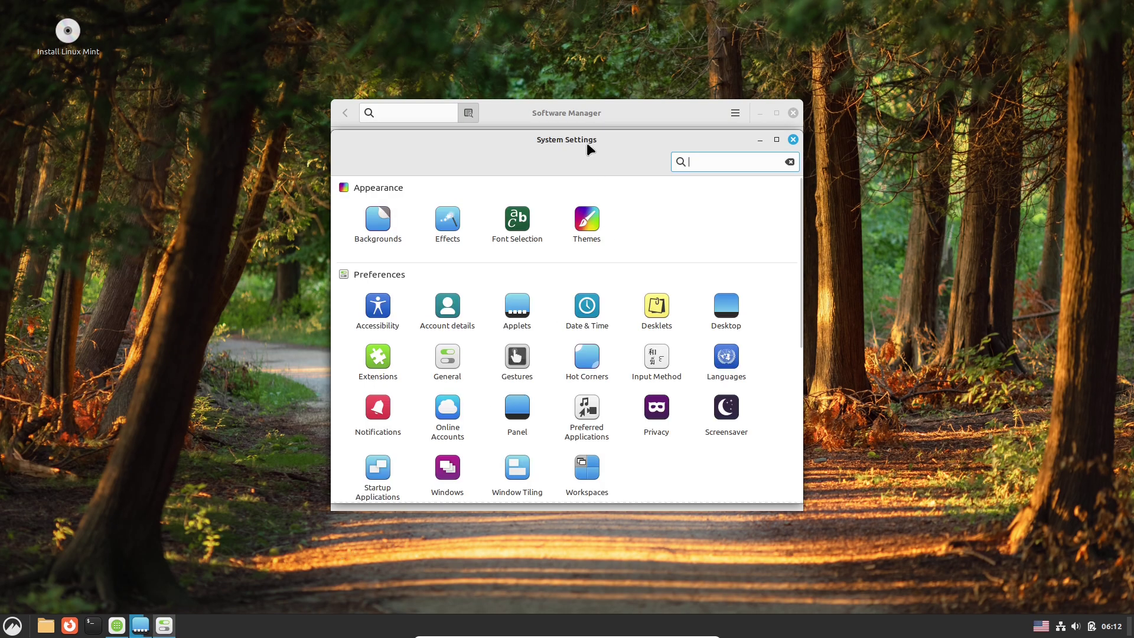
Move System Settings aside and close the Applets downloader window.
drag(587, 143, 151, 252)
click(653, 142)
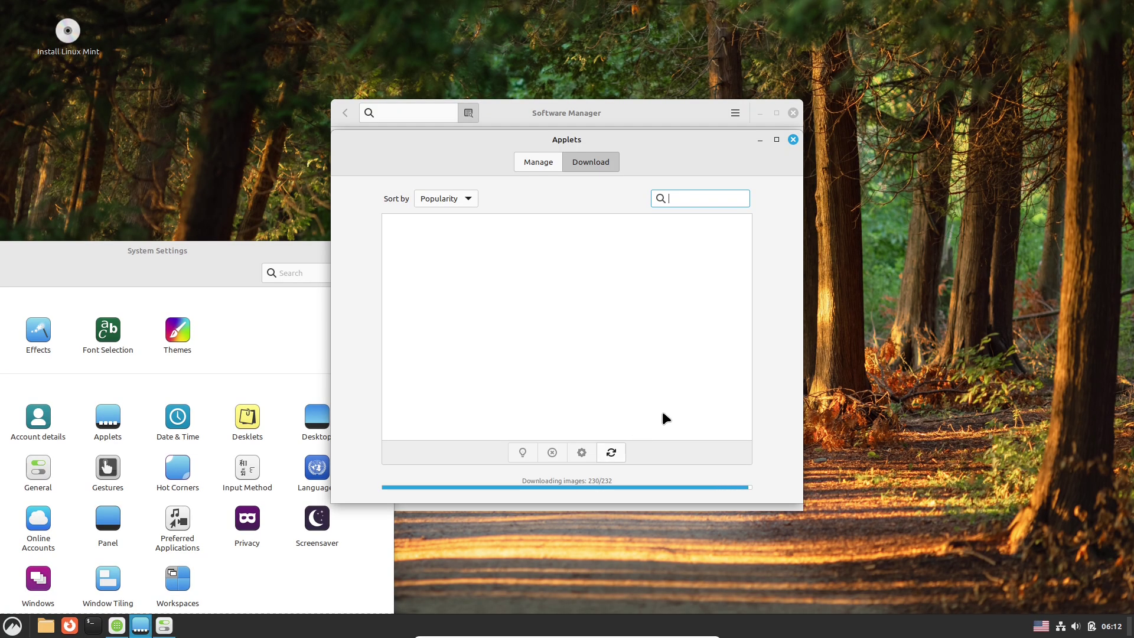
drag(644, 150, 805, 159)
drag(922, 247, 937, 304)
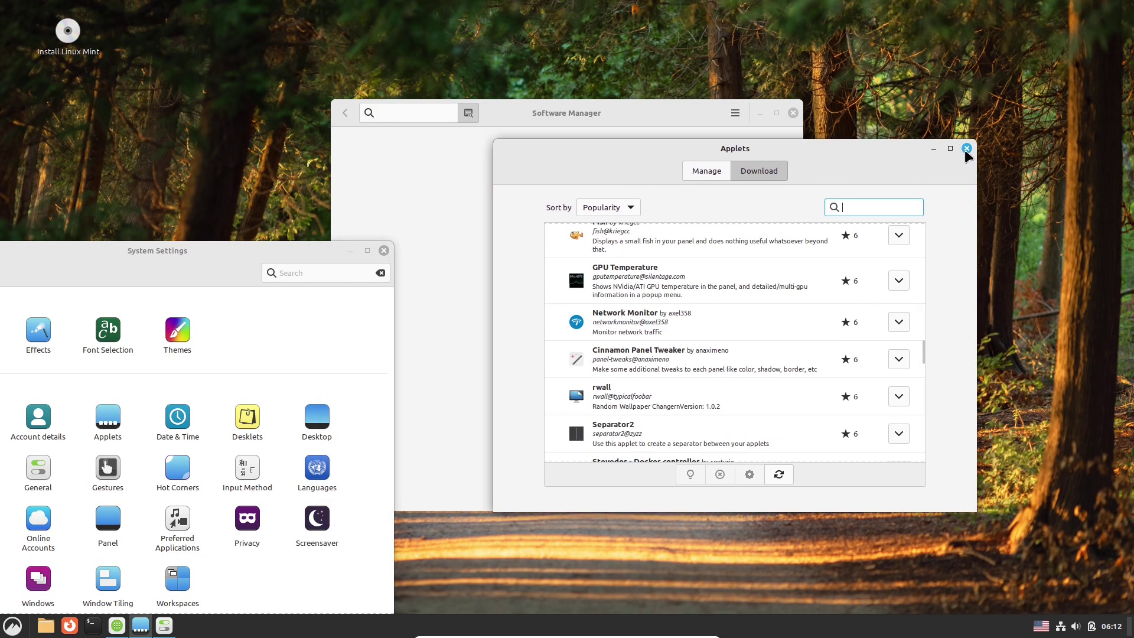
click(966, 149)
Park System Settings at the lower right and raise Software Manager.
drag(235, 253, 620, 139)
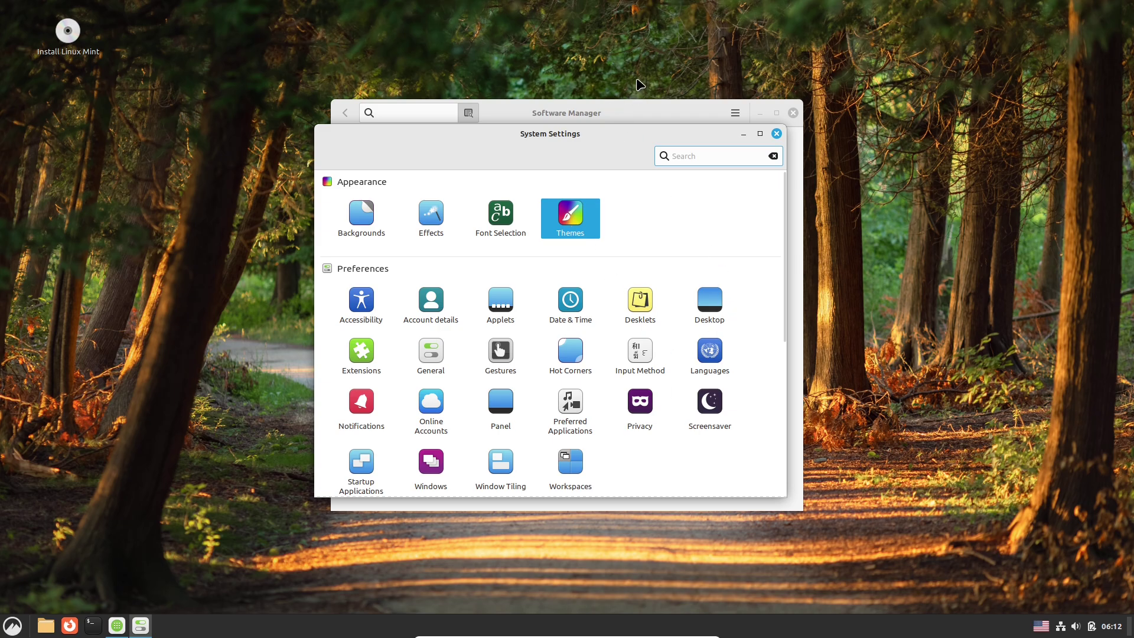
drag(624, 135, 919, 177)
click(618, 114)
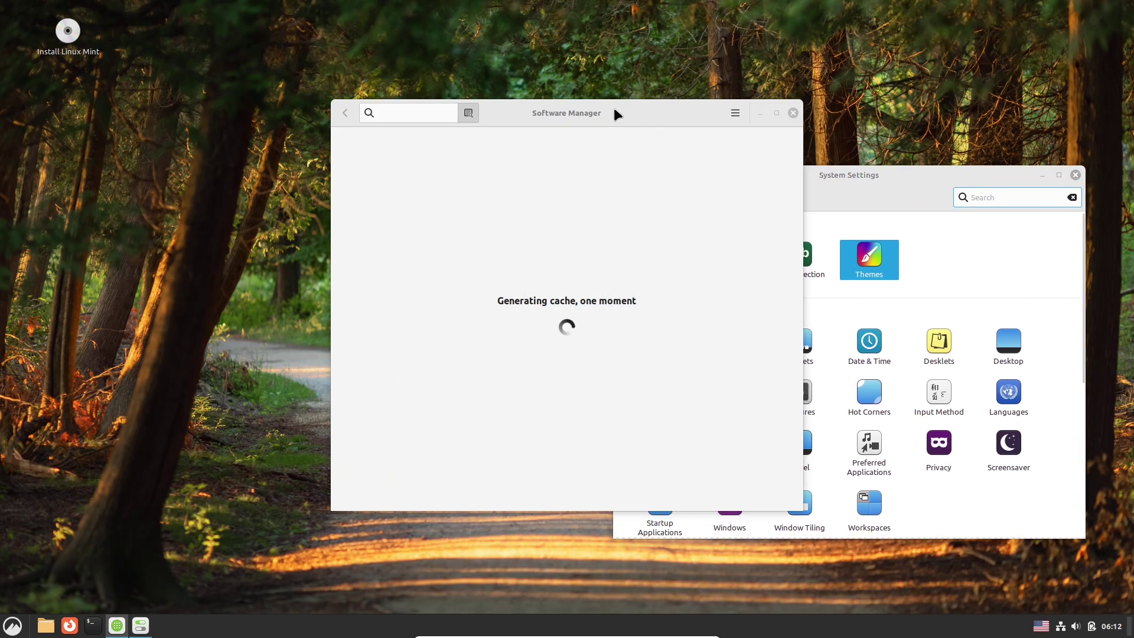
Open the Themes page in System Settings and shift Software Manager left.
click(849, 173)
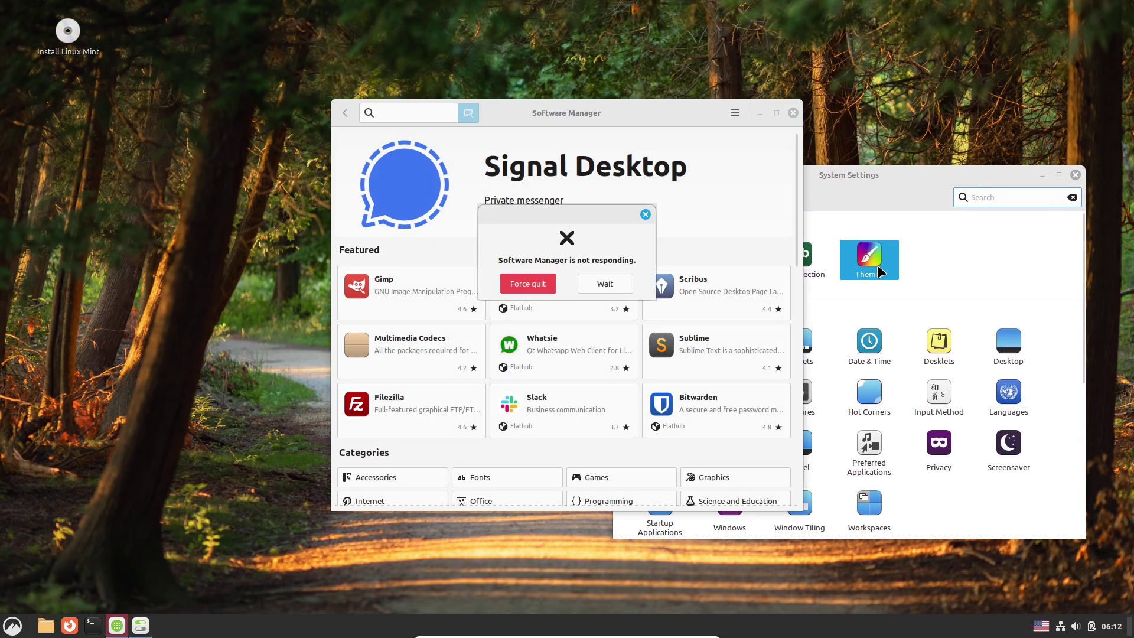
click(593, 283)
drag(614, 114, 440, 115)
Maximize Software Manager, view its About dialog, then check the Visual Studio Code details.
click(600, 109)
click(1062, 18)
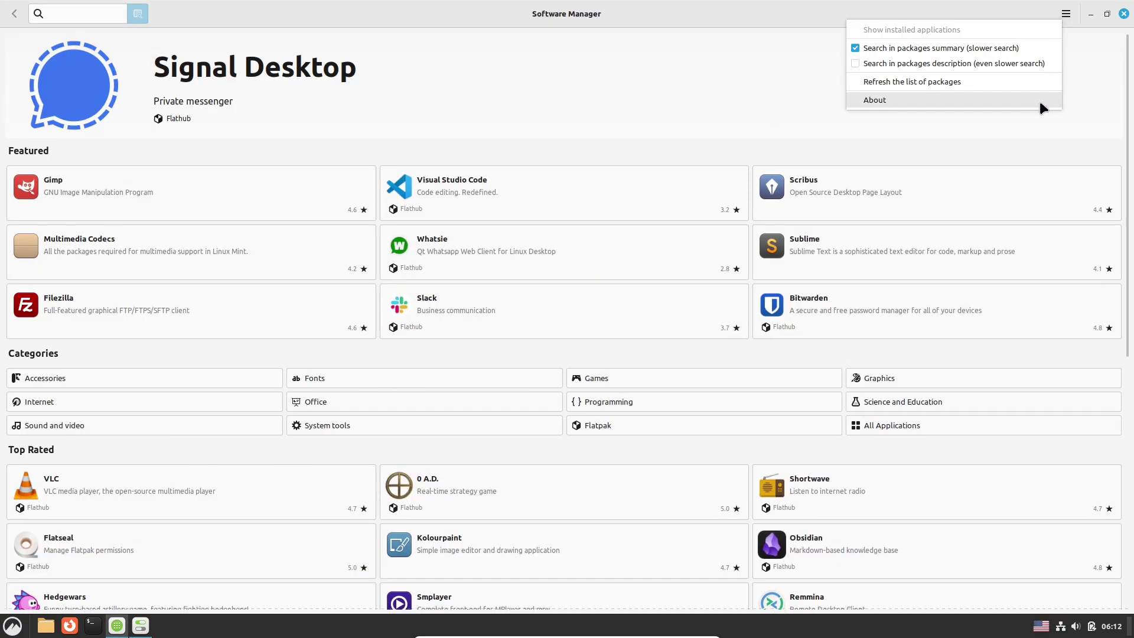
click(1039, 101)
click(682, 217)
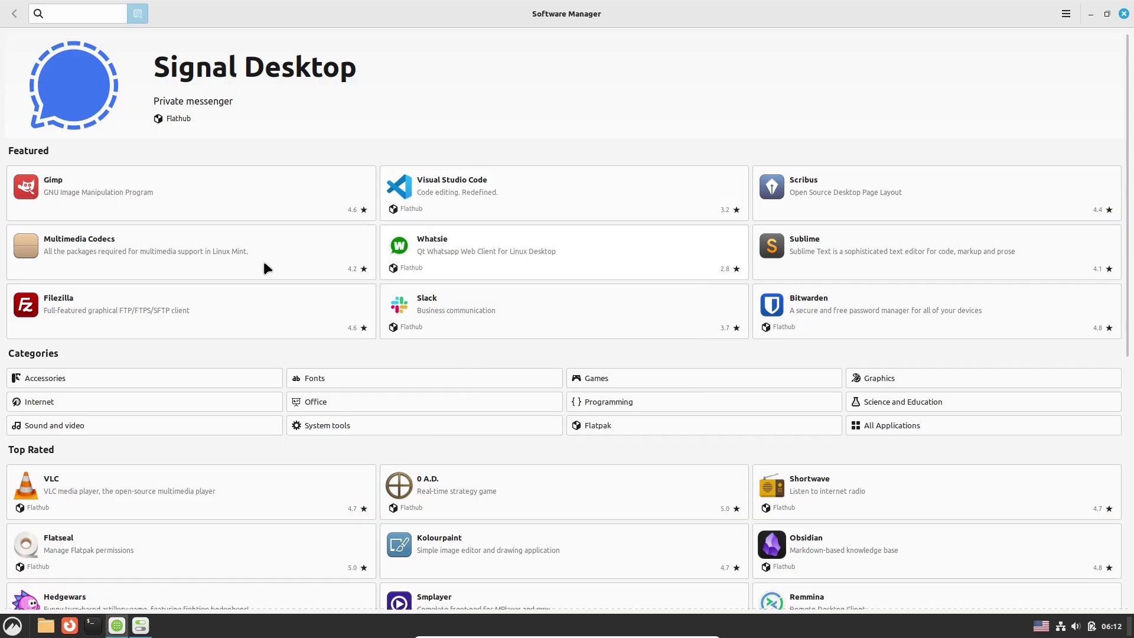
click(594, 184)
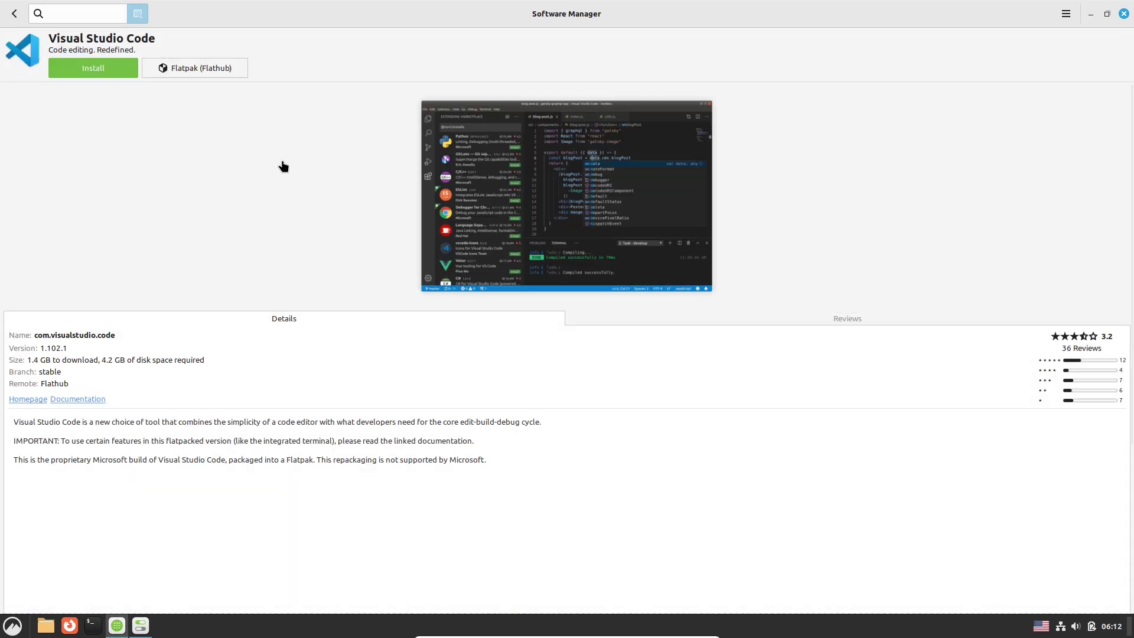
click(14, 14)
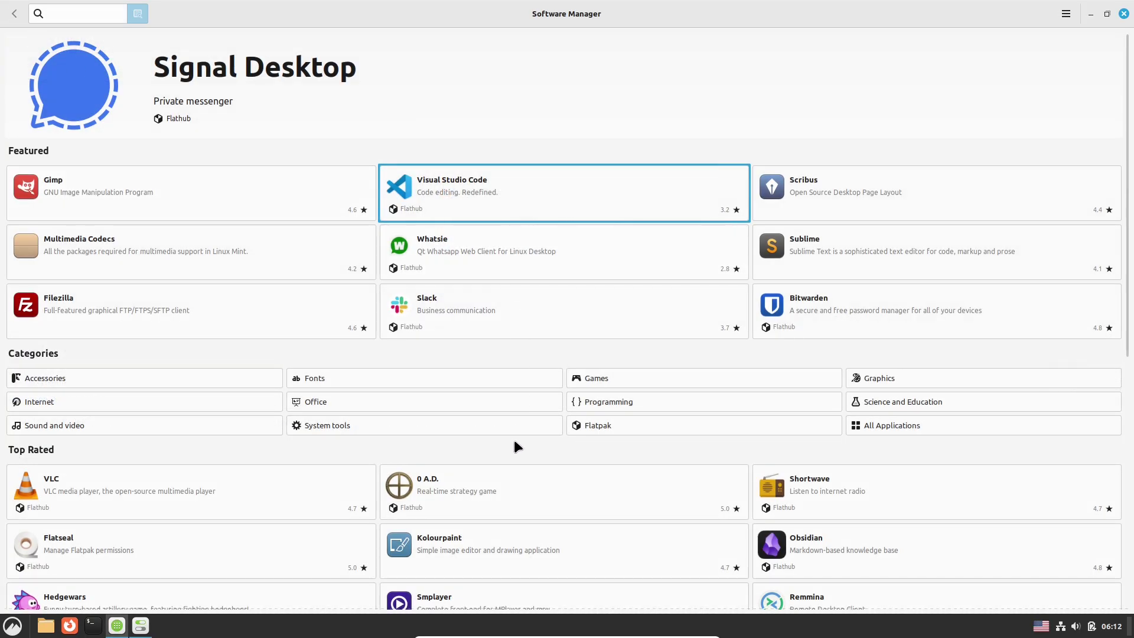
Search 'obs', review OBS Studio's install sources, and close Software Manager.
text(obs)
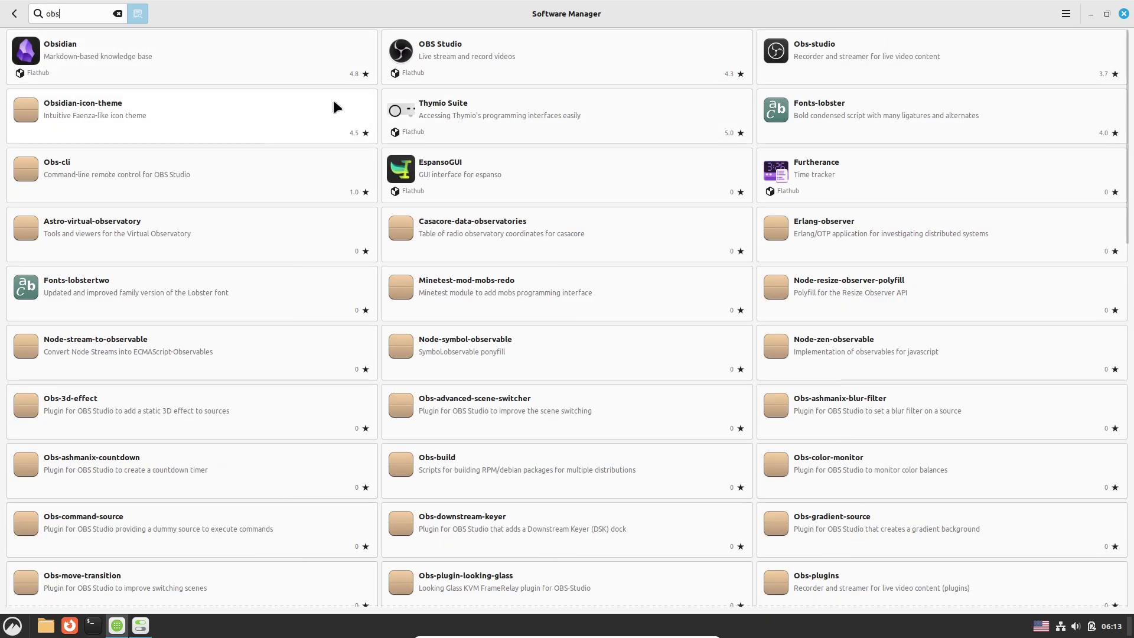
click(474, 58)
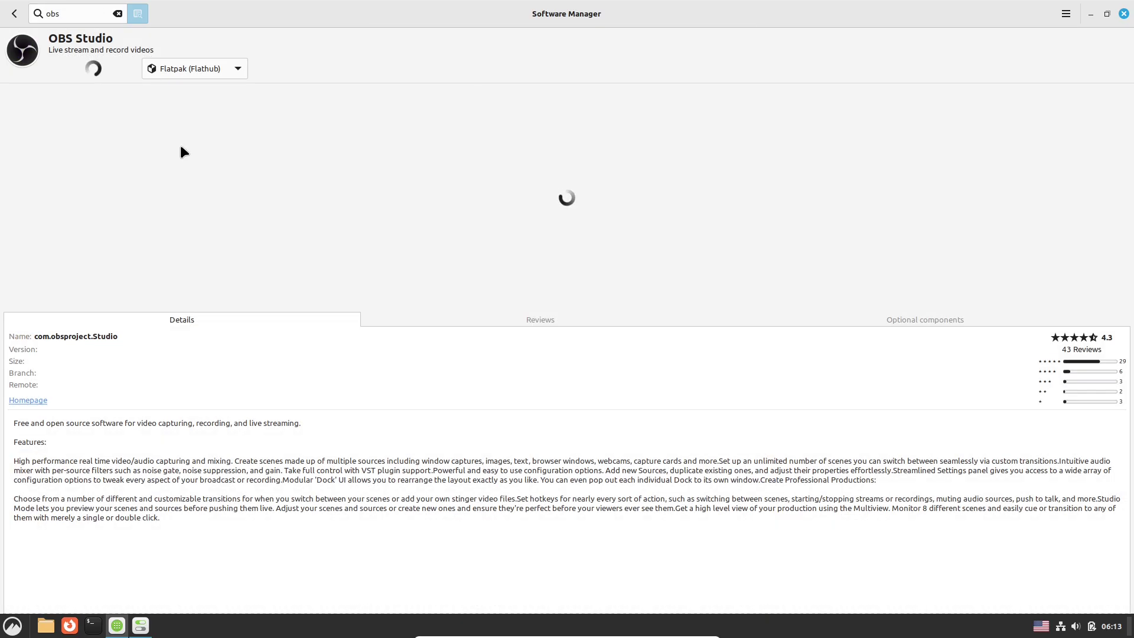
click(221, 72)
click(1131, 15)
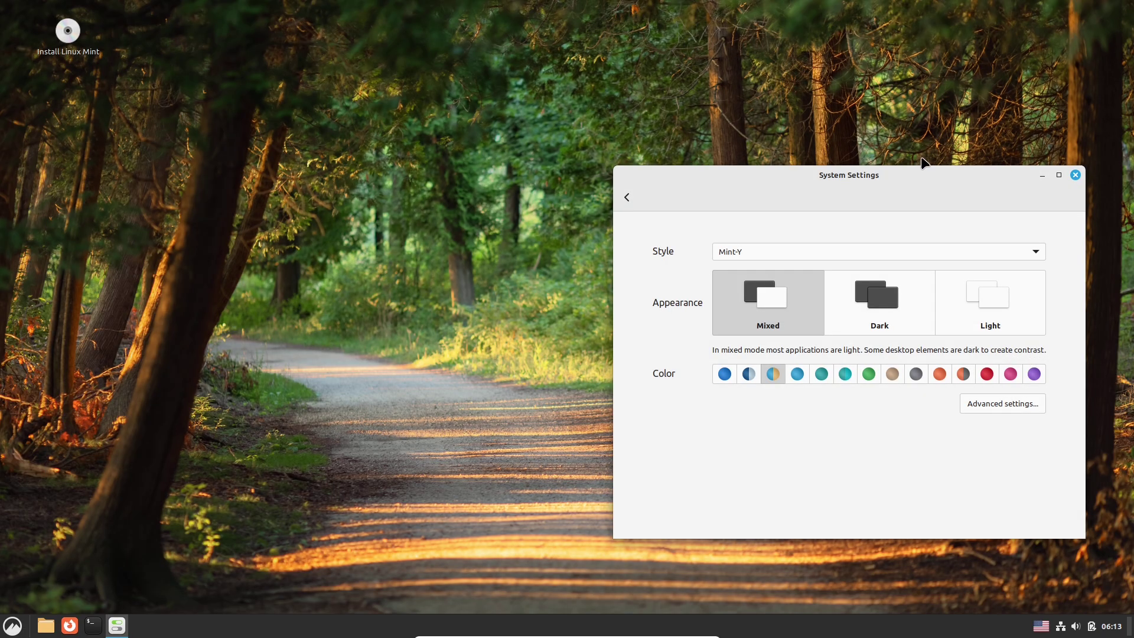
drag(924, 165, 529, 142)
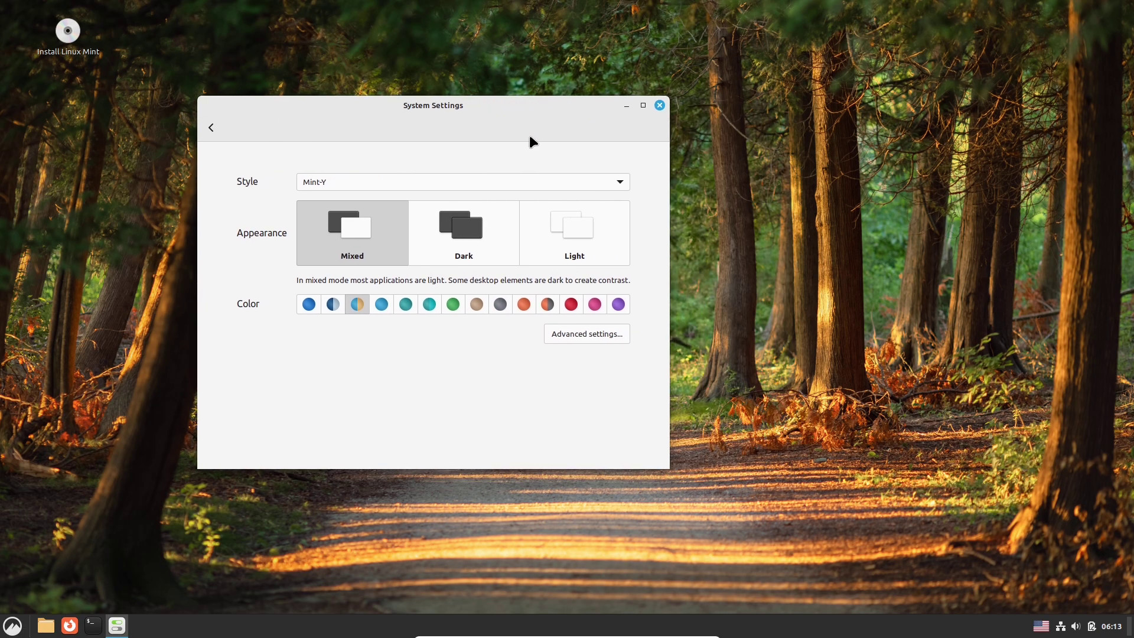
In advanced theme settings, set cursors to breeze_cursors and icons to Mint-L-Teal.
click(586, 332)
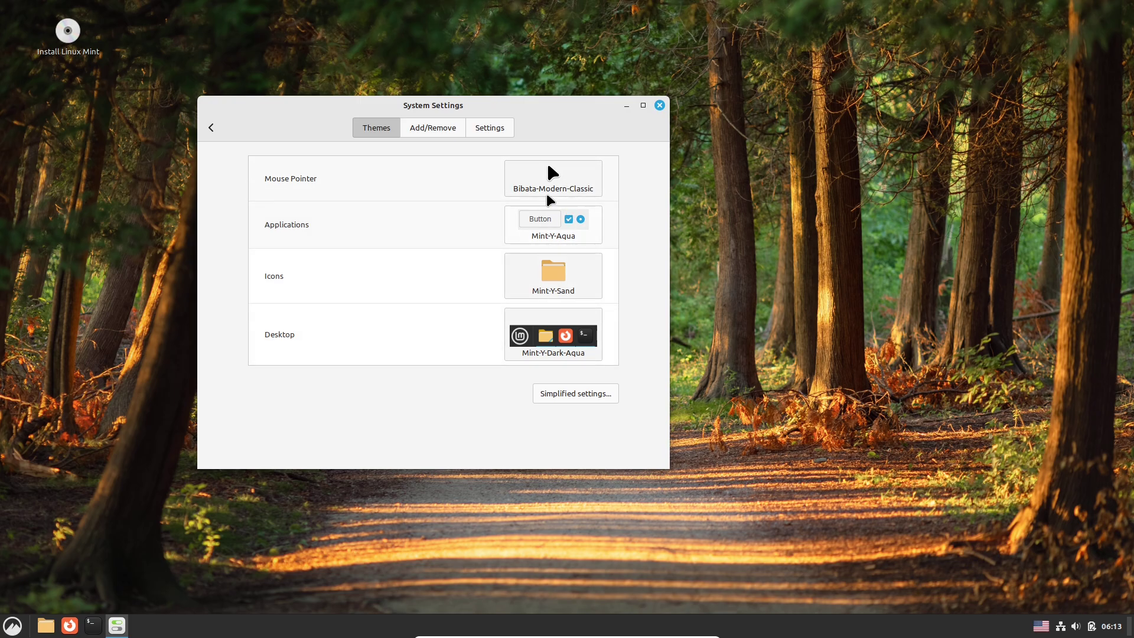
click(546, 188)
click(729, 216)
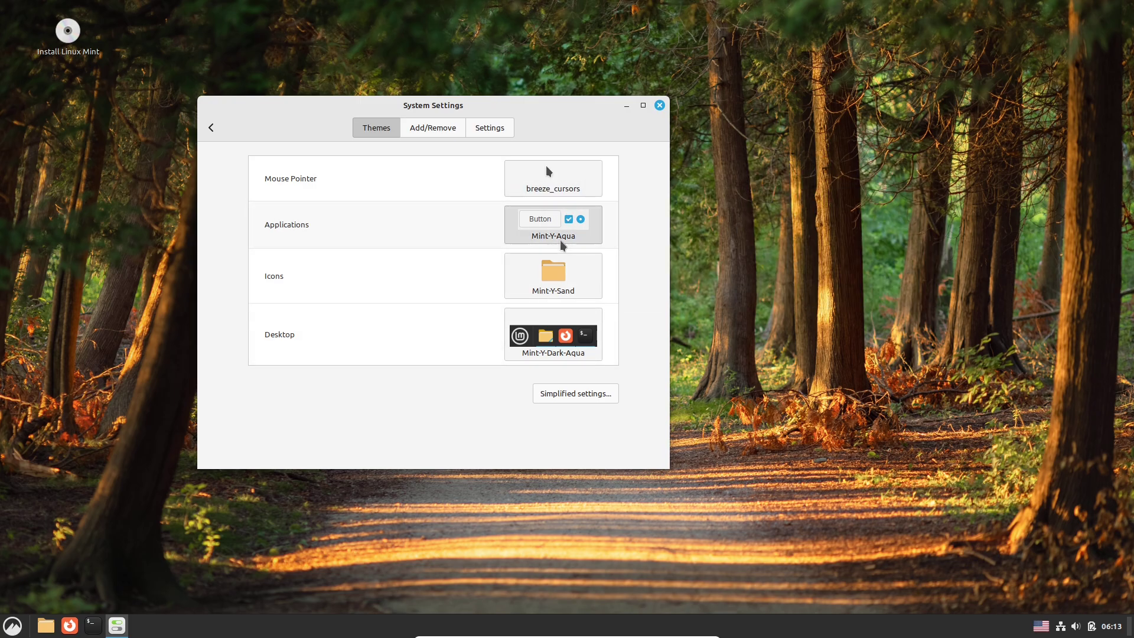
click(584, 230)
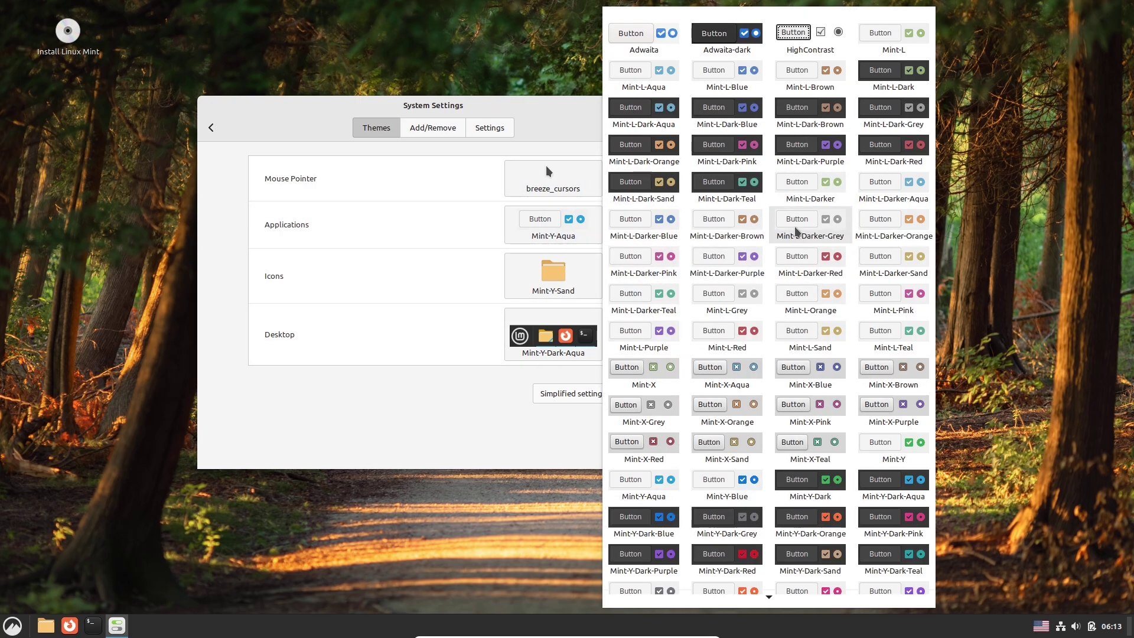
key(Escape)
click(582, 277)
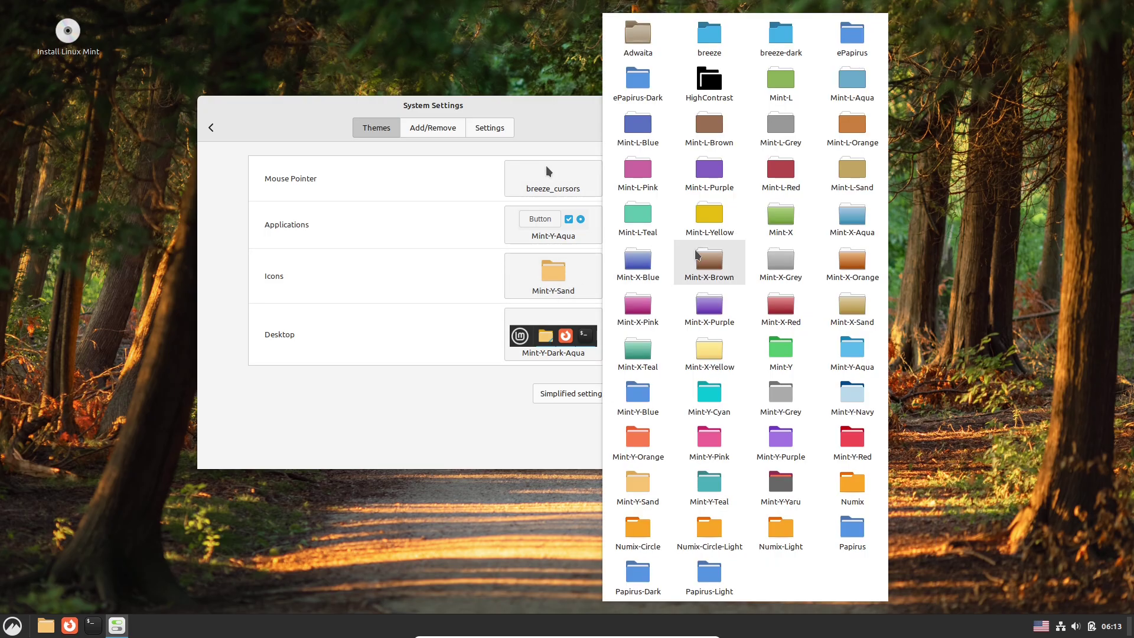
click(656, 220)
Set the desktop theme to Mint-L-Dark-Blue and browse the downloadable themes list.
click(579, 317)
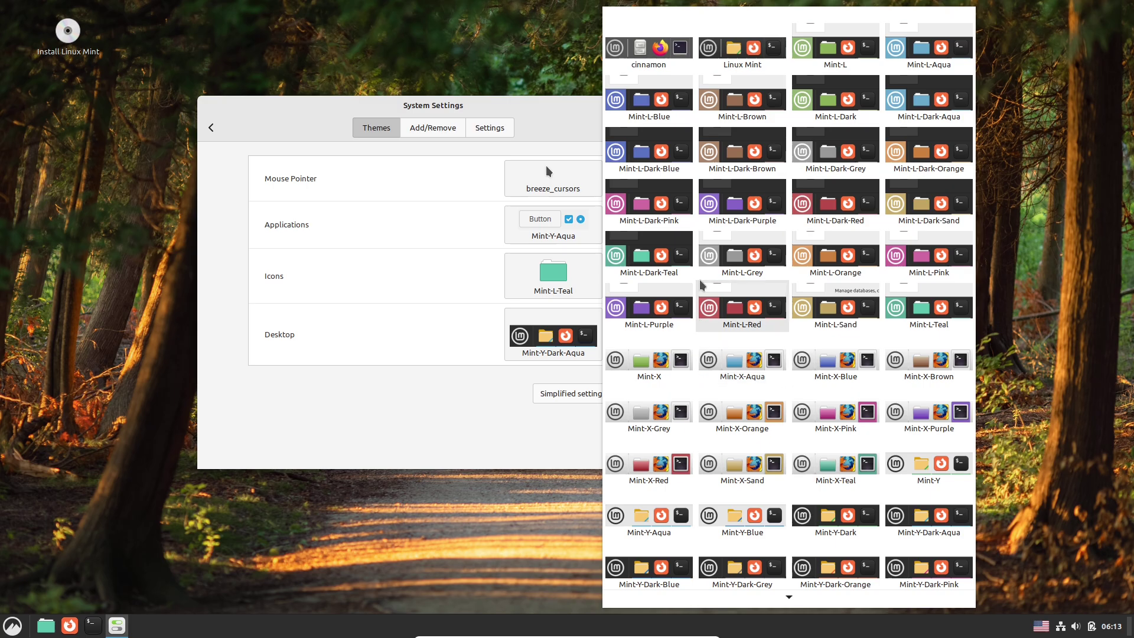
click(671, 154)
click(435, 128)
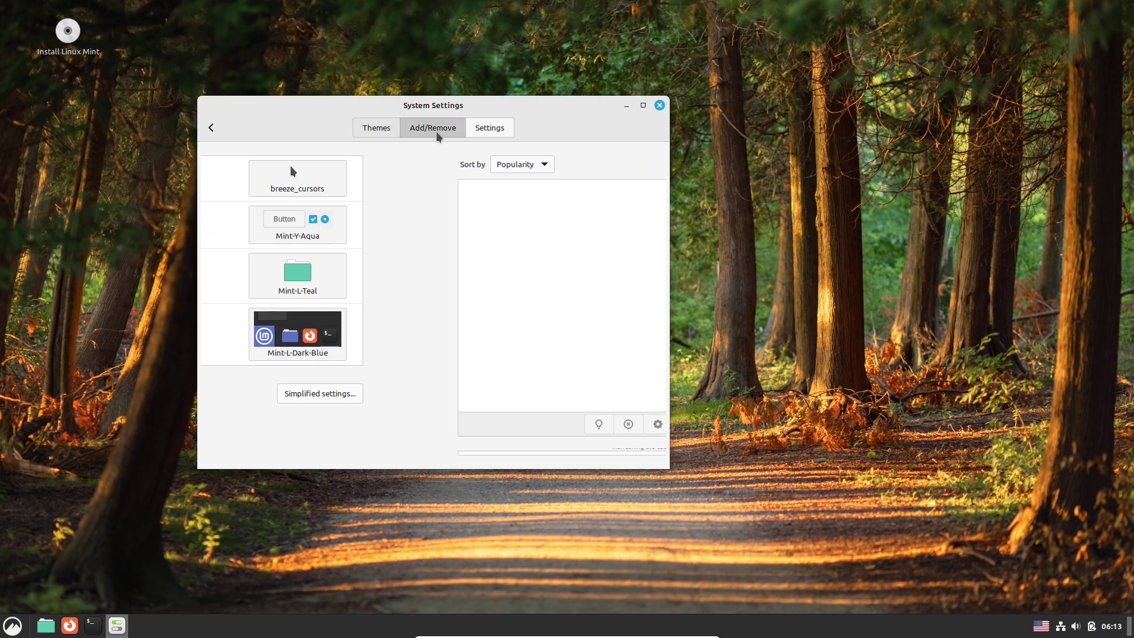
click(482, 131)
click(449, 132)
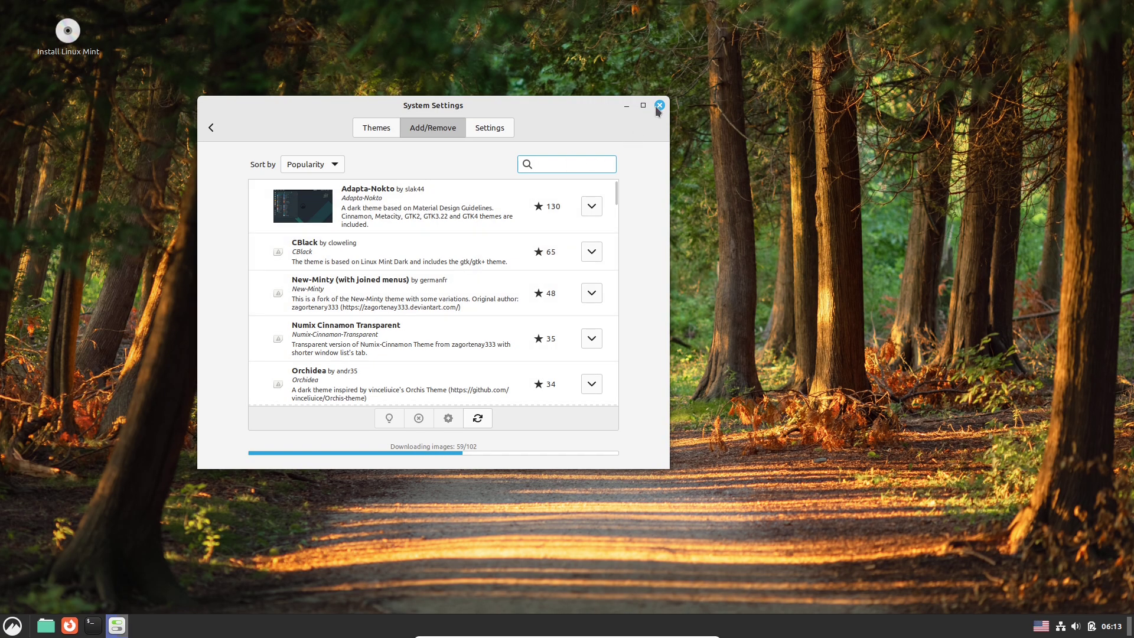
click(46, 626)
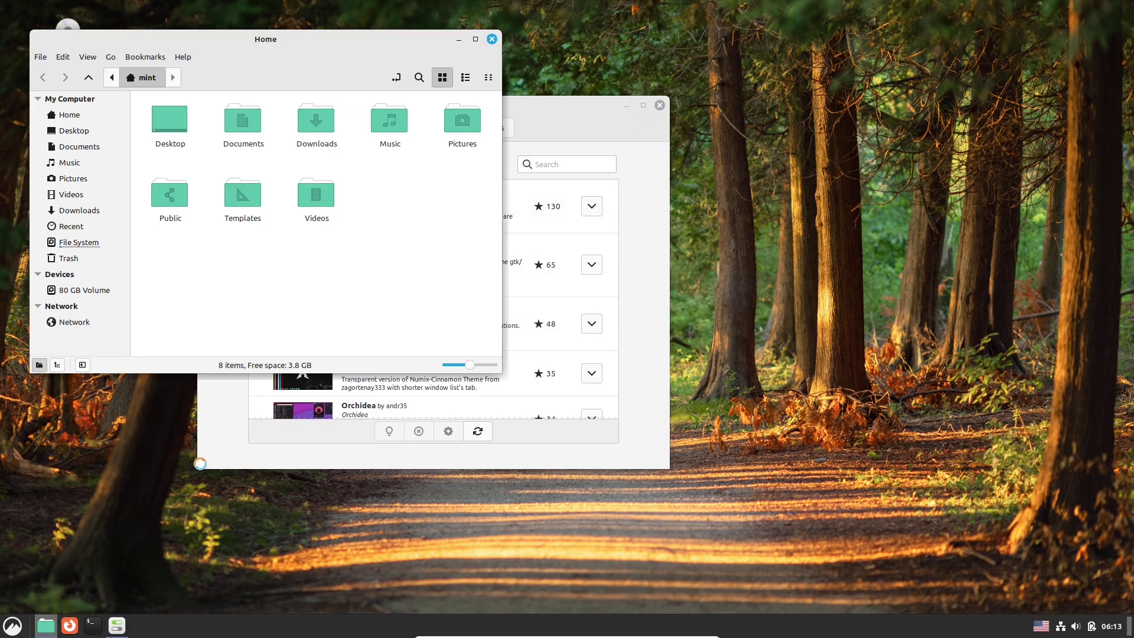
View the About Nemo dialog, then browse the root File System folder.
click(184, 56)
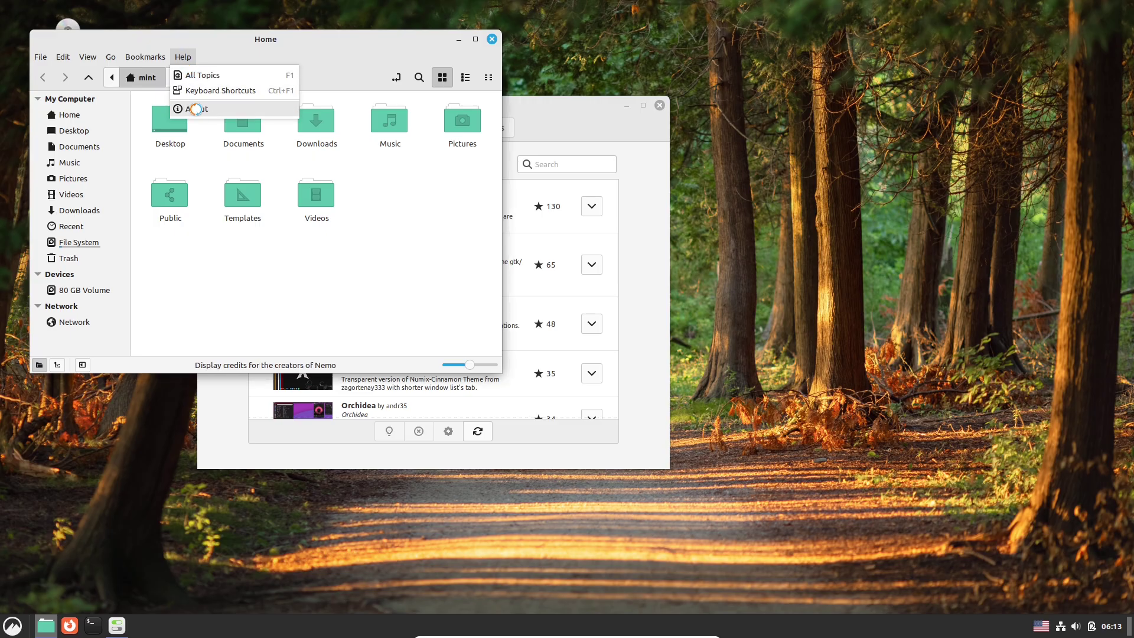
click(196, 108)
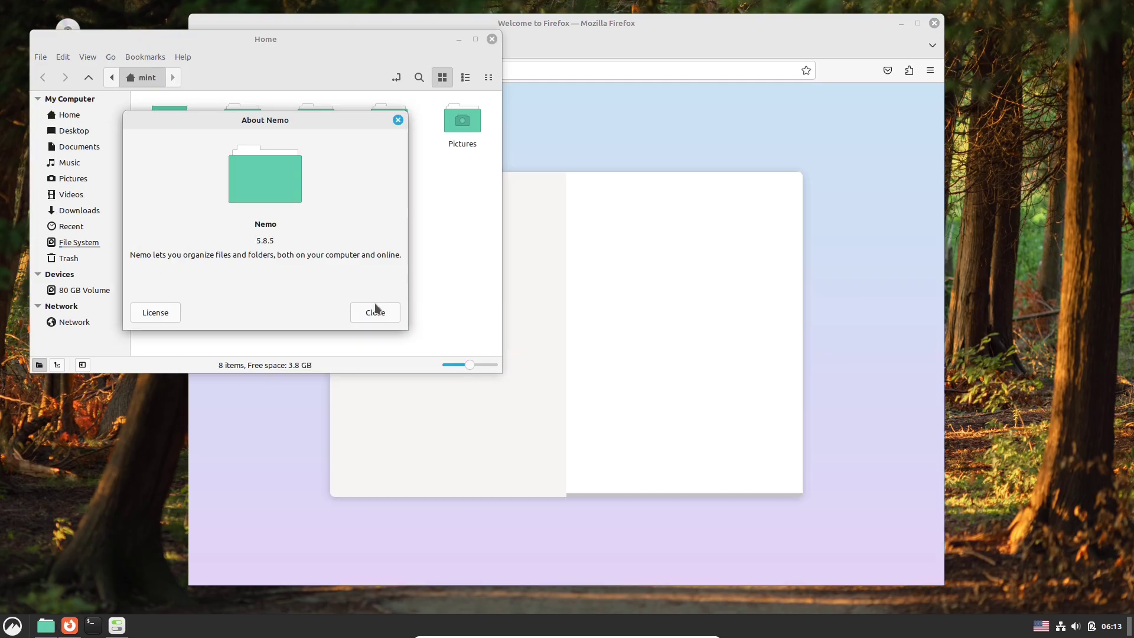
click(375, 309)
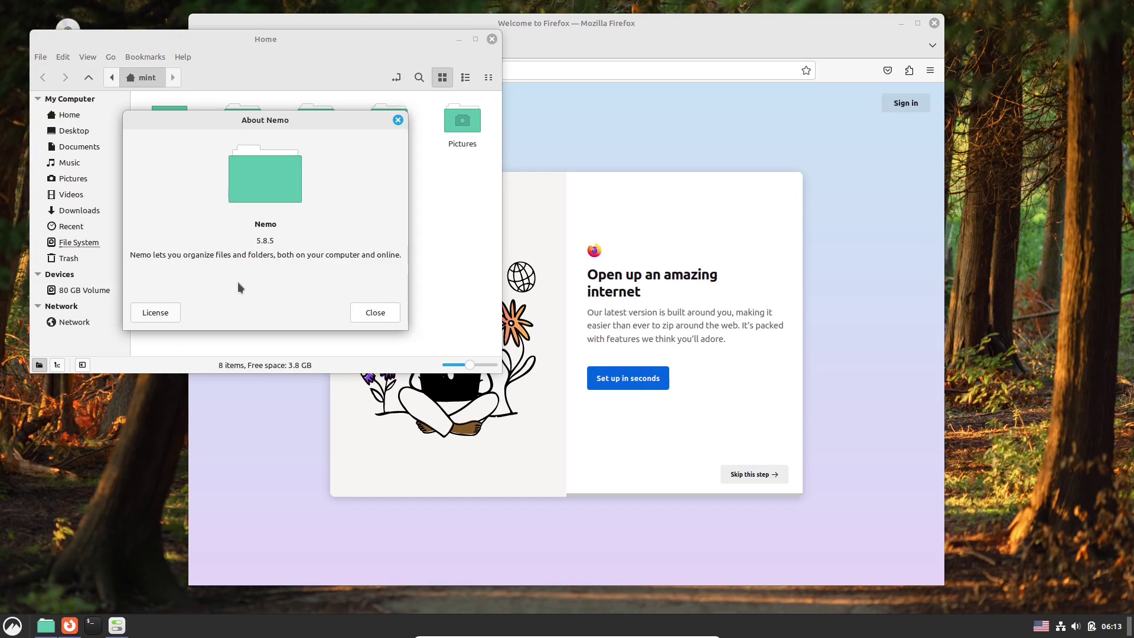
click(80, 243)
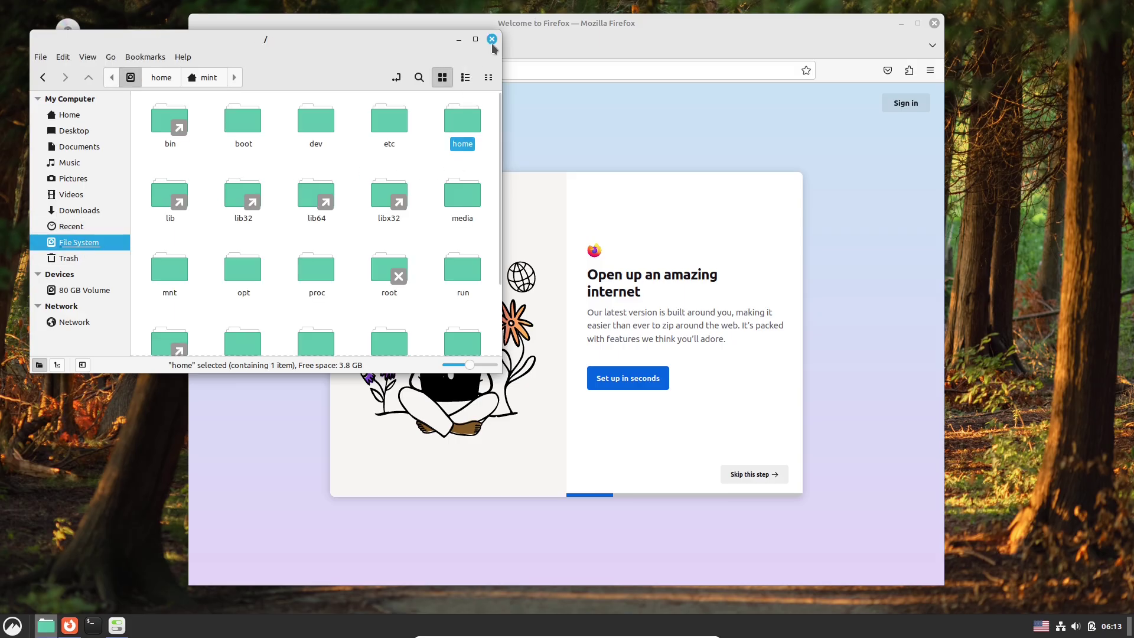
Look over Nemo's Preferences and its Plugins settings, closing each dialog.
click(62, 57)
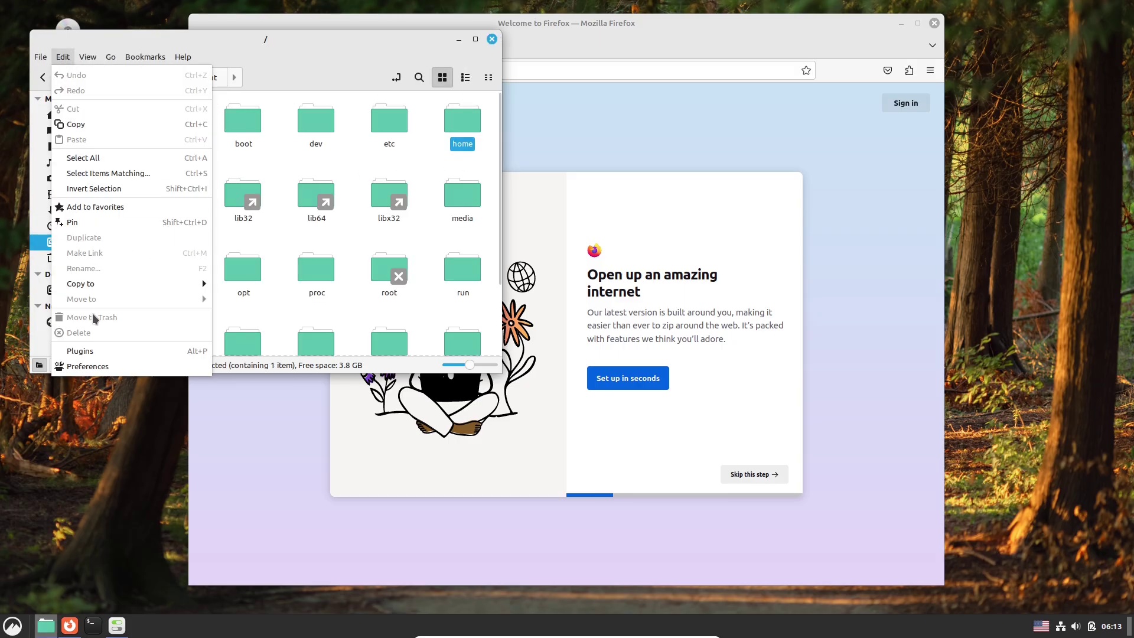
click(94, 364)
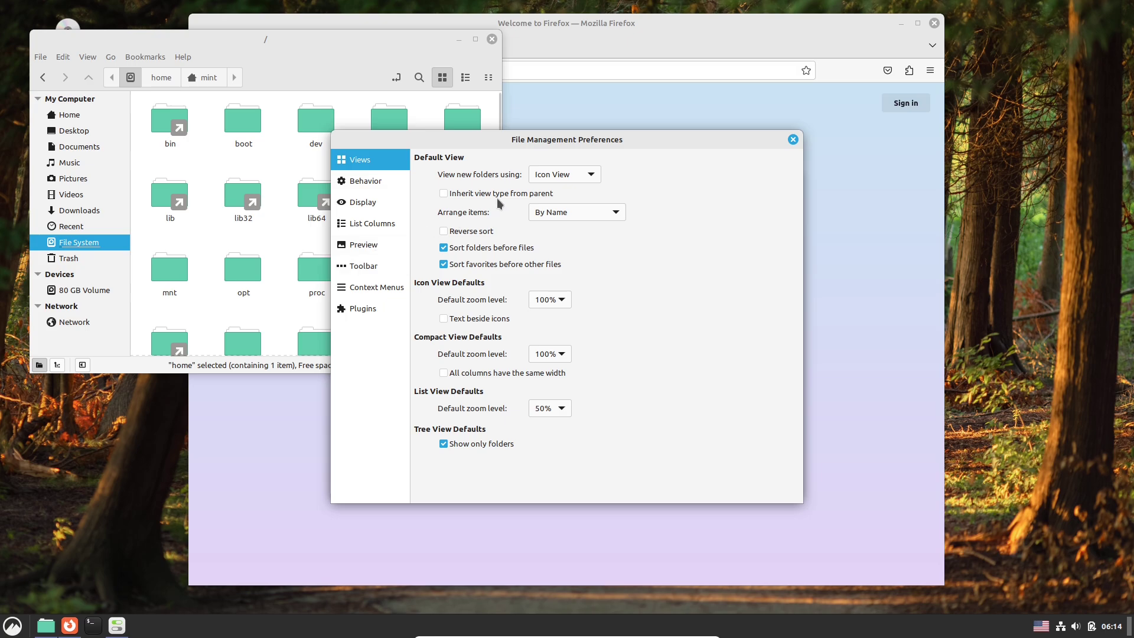
click(793, 140)
click(62, 57)
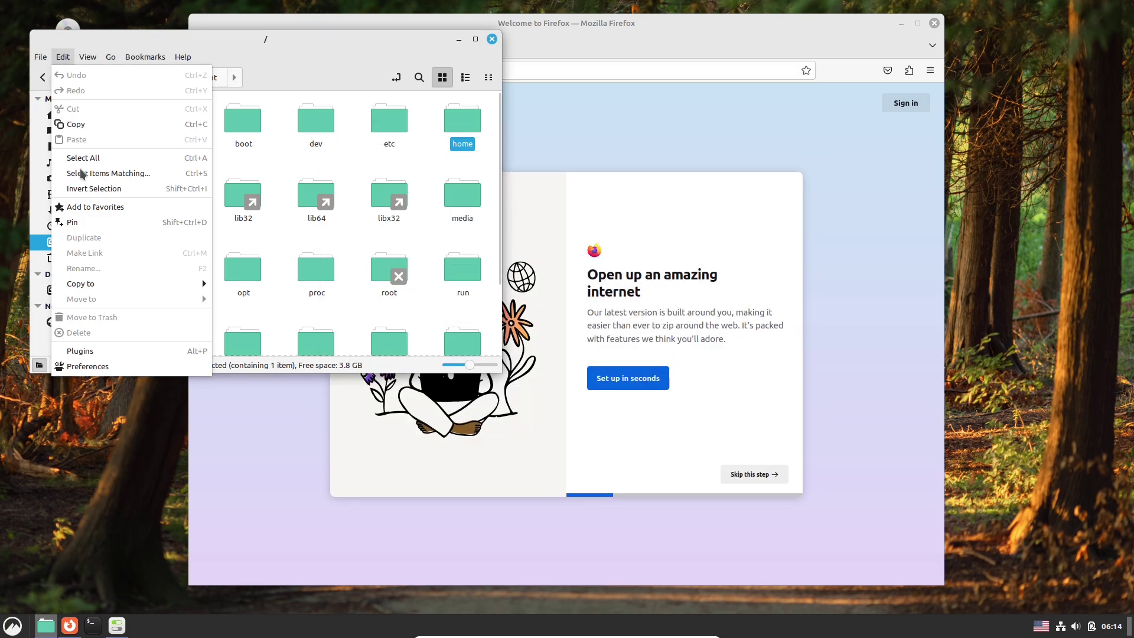
click(95, 350)
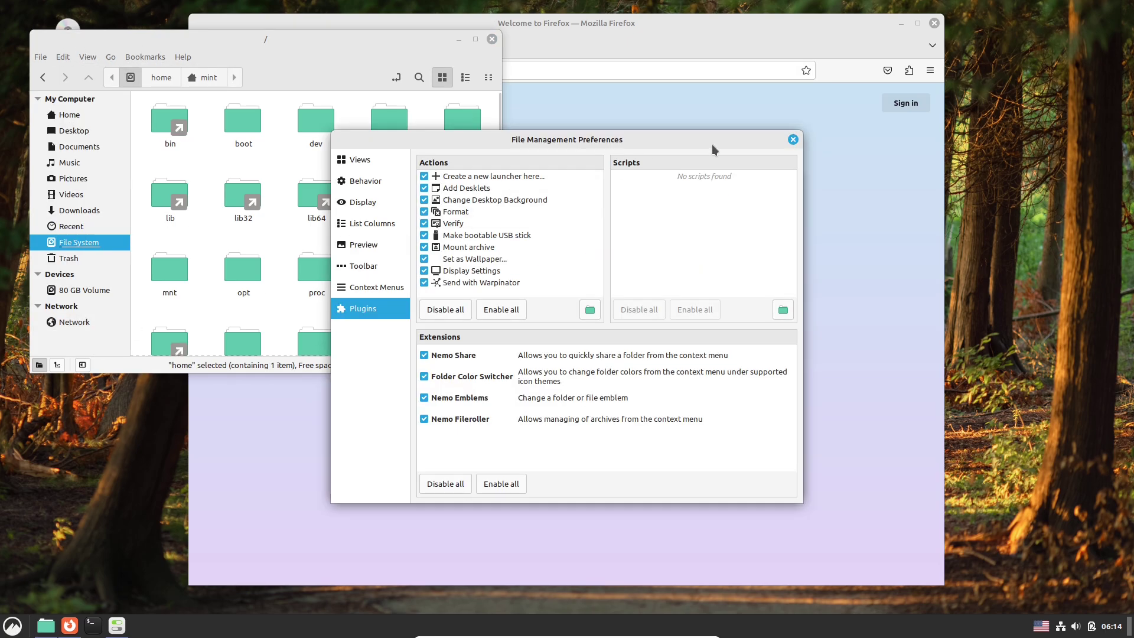
click(793, 140)
Close Nemo, maximize Firefox, go to linuxmint.com and open the LMDE 6 download page.
key(ctrl+w)
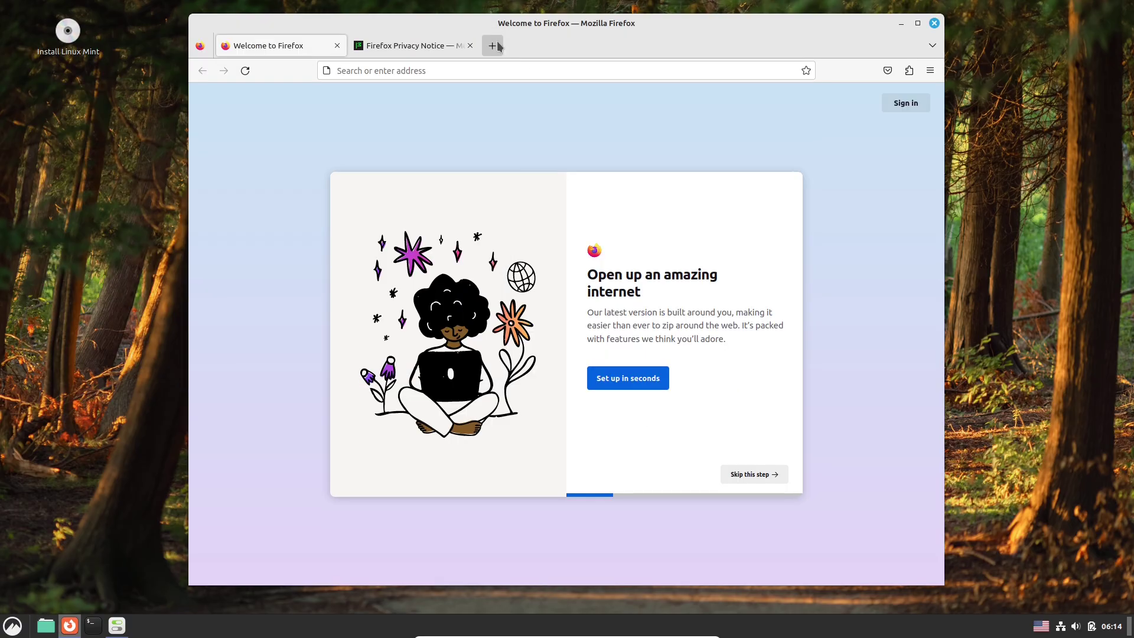
double_click(737, 53)
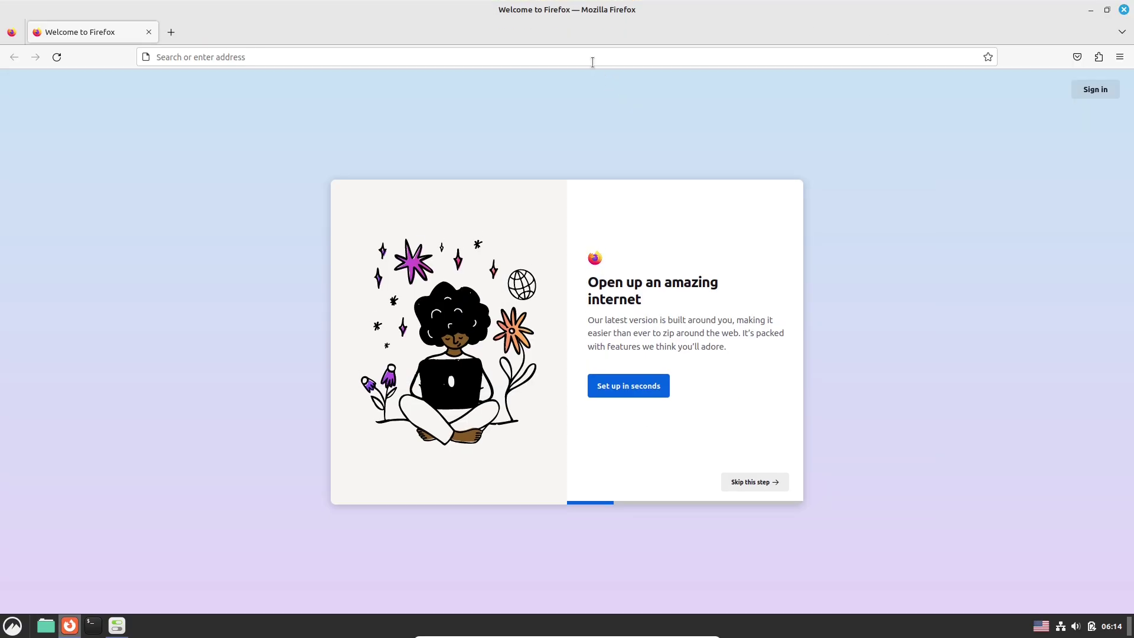
click(593, 62)
text(linuxmint.com)
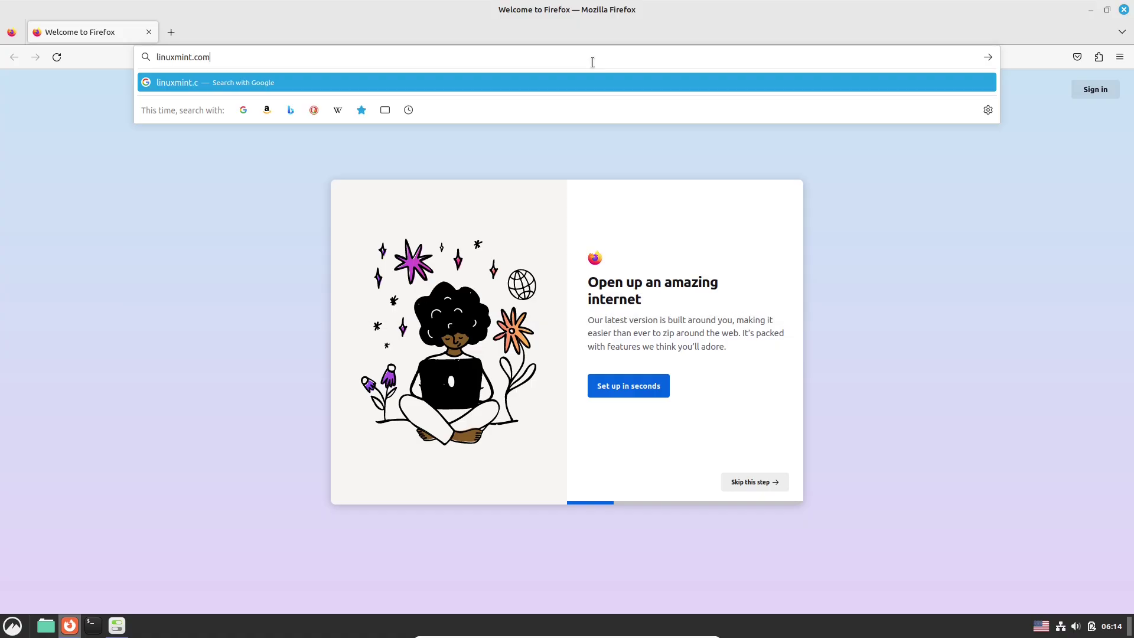
key(Return)
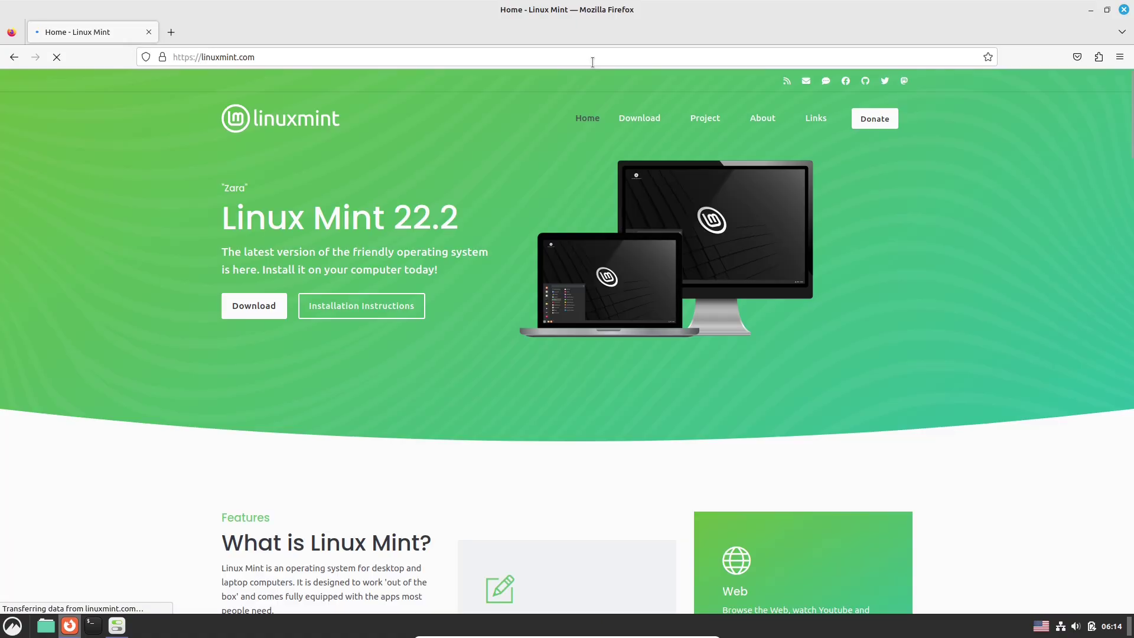
mouse_move(650, 118)
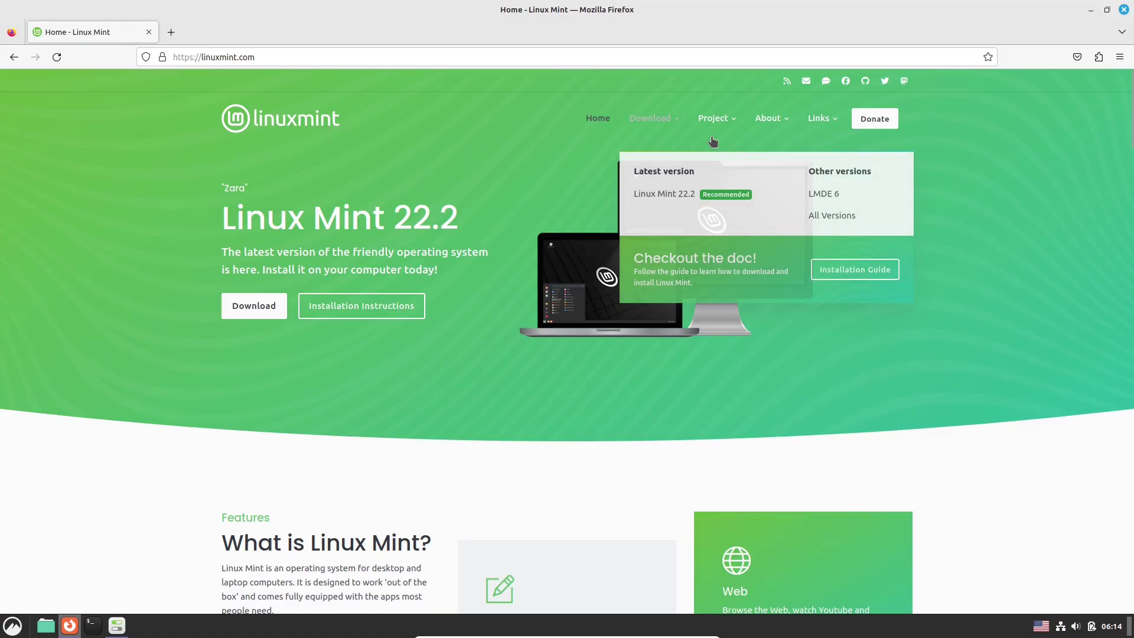
click(833, 190)
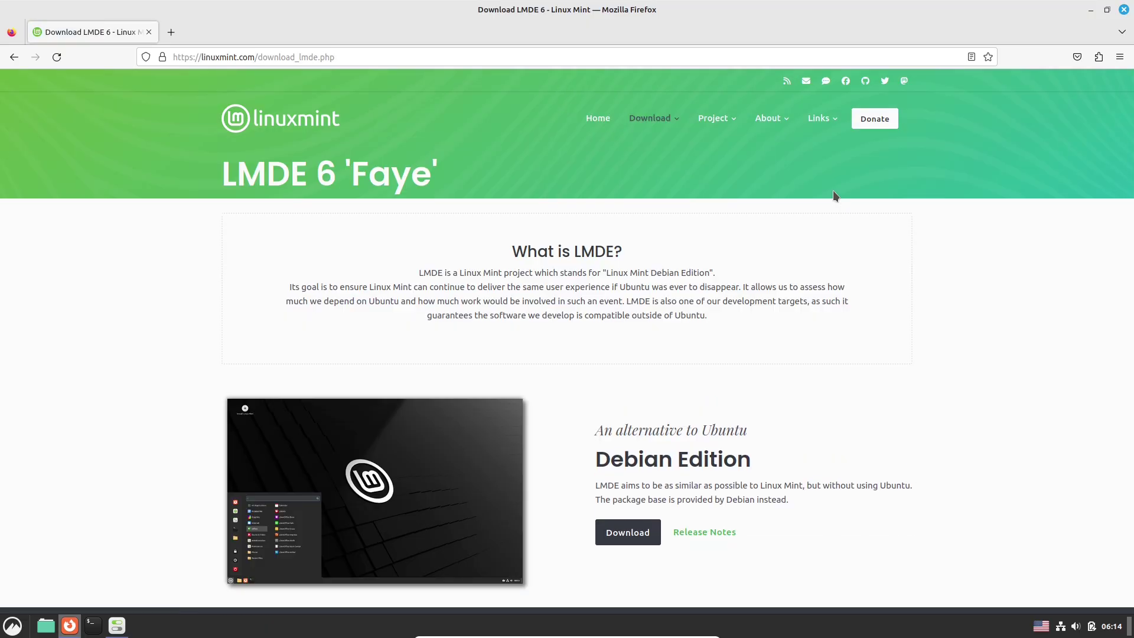
Read the LMDE 6 release notes' known issues, selecting the expert-mode and passwd root commands.
scroll(1132, 247, down, 3)
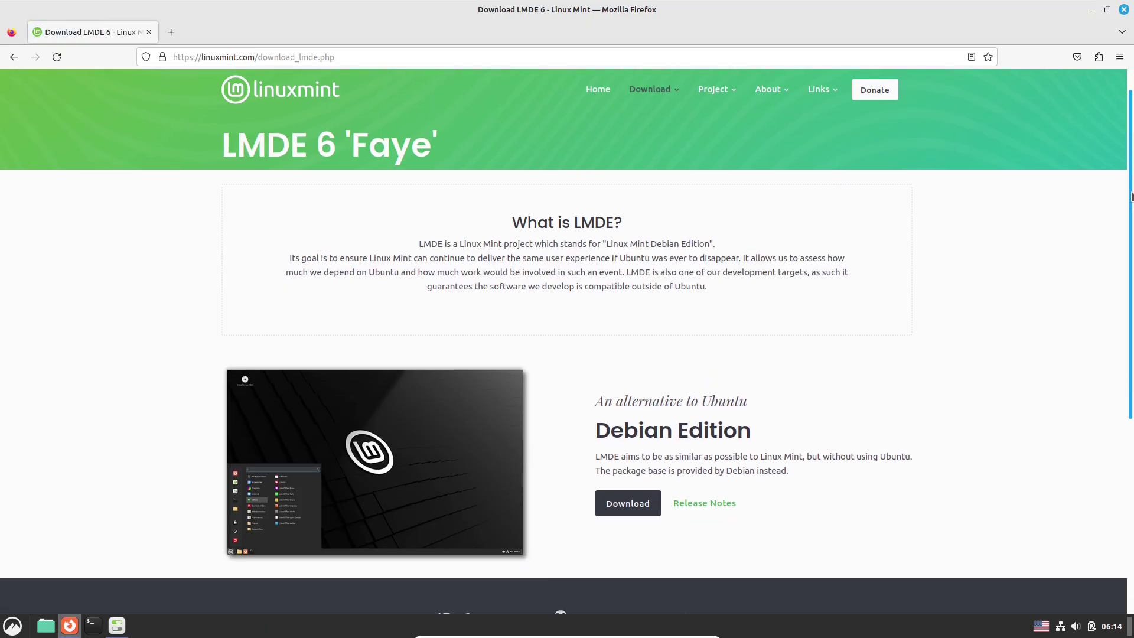
click(690, 392)
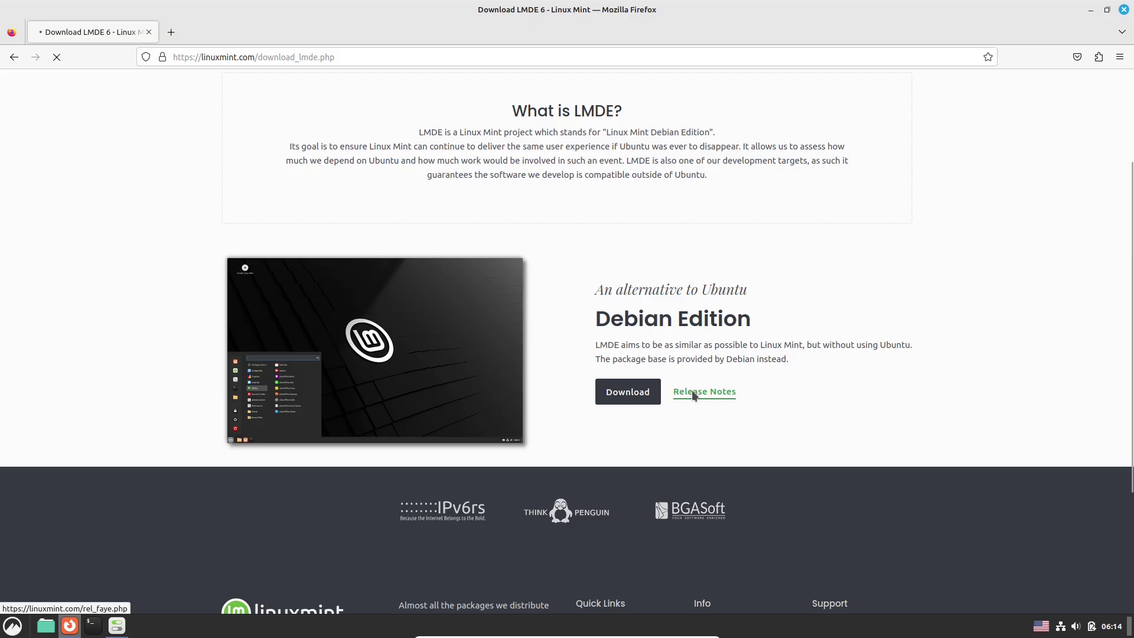
scroll(1132, 203, down, 3)
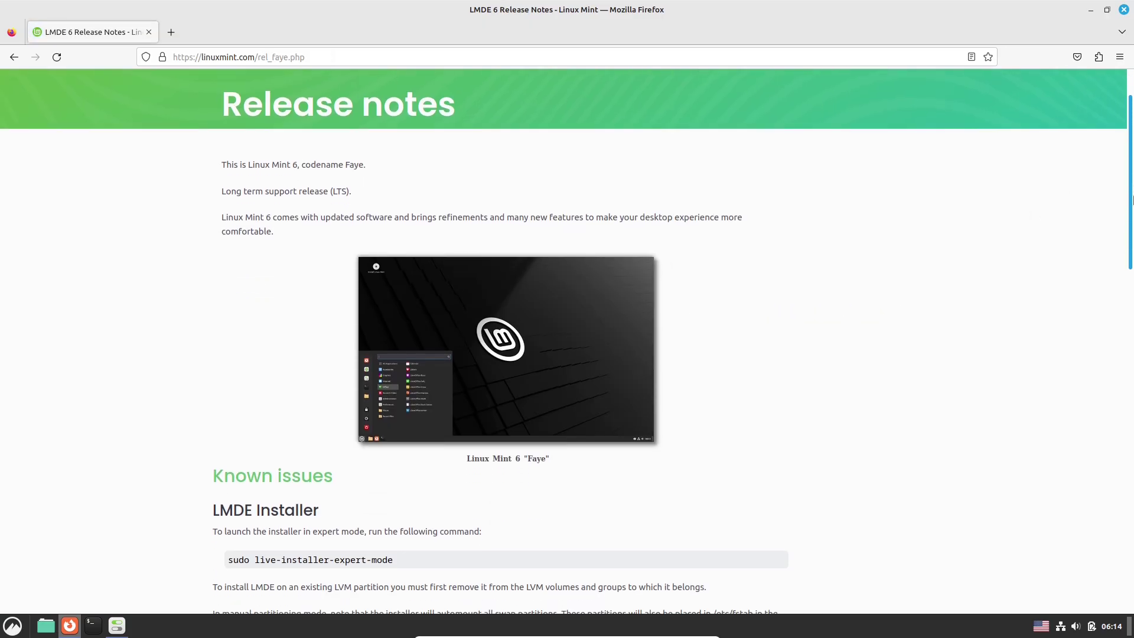
scroll(1132, 203, down, 5)
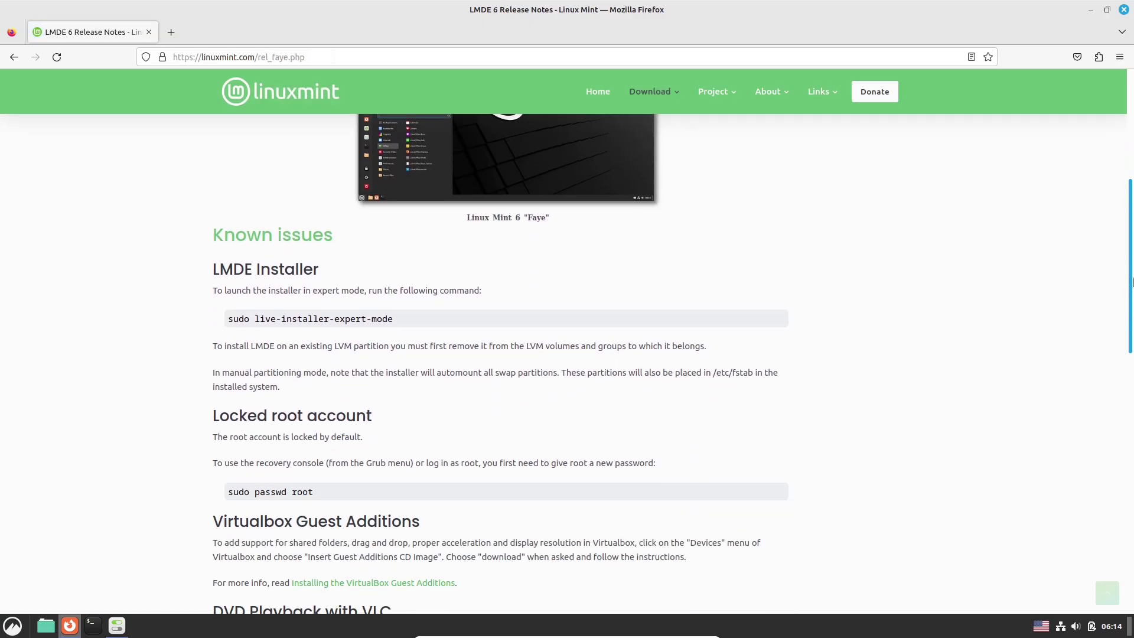
drag(342, 266, 202, 267)
drag(394, 315, 224, 319)
drag(331, 491, 227, 486)
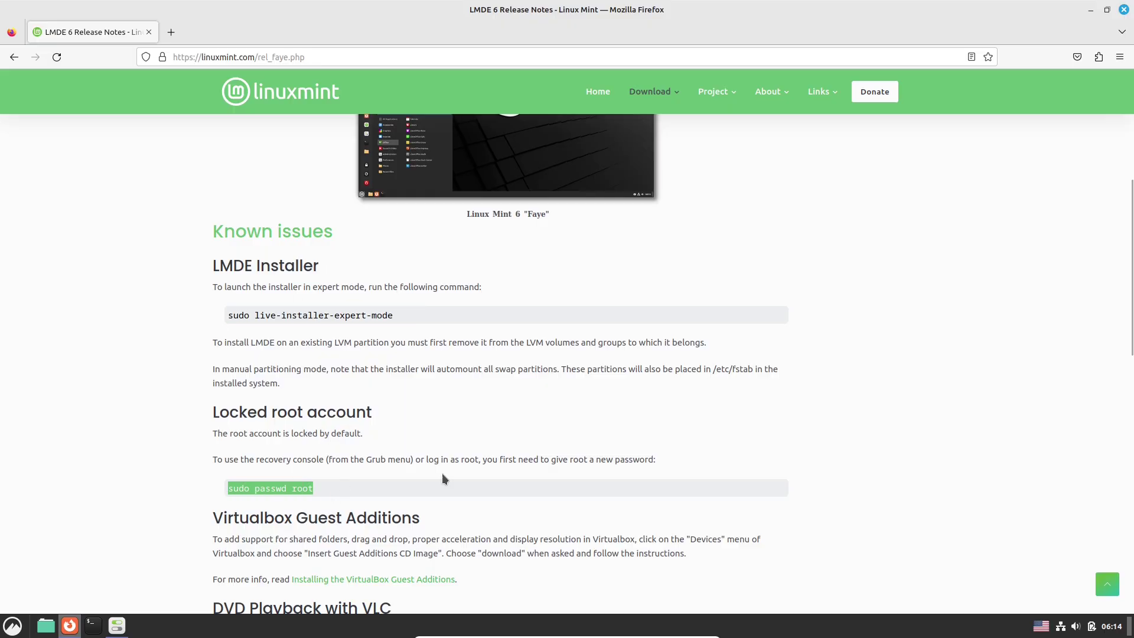
drag(1124, 288, 1100, 144)
Open the LMDE 6 Cinnamon download page, then start and cancel the 64-bit ISO download.
click(19, 56)
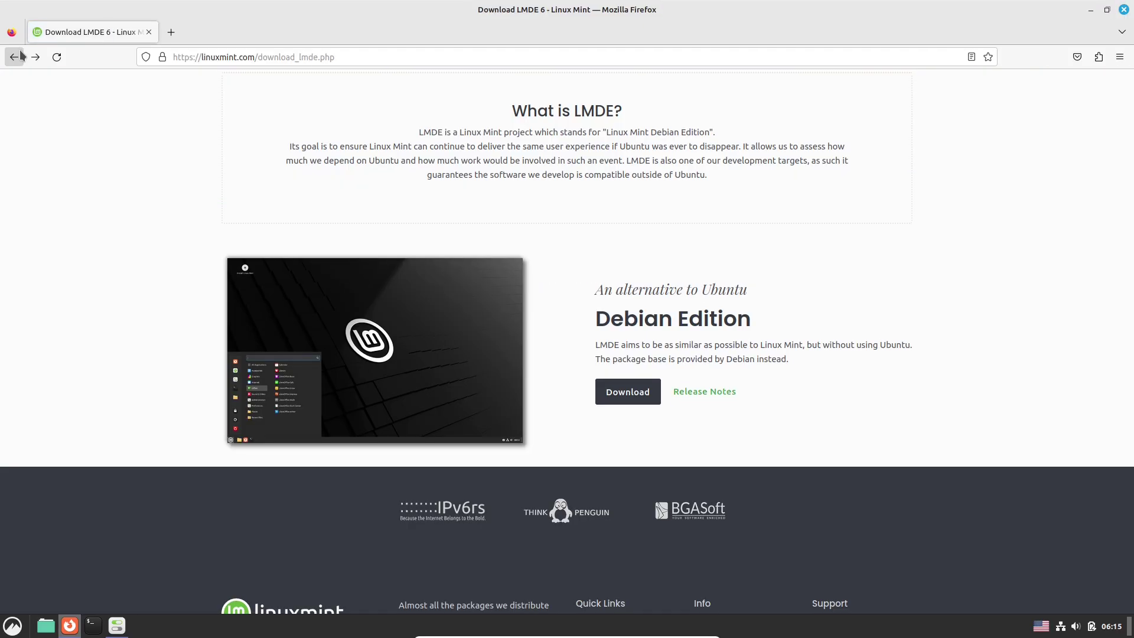
click(609, 391)
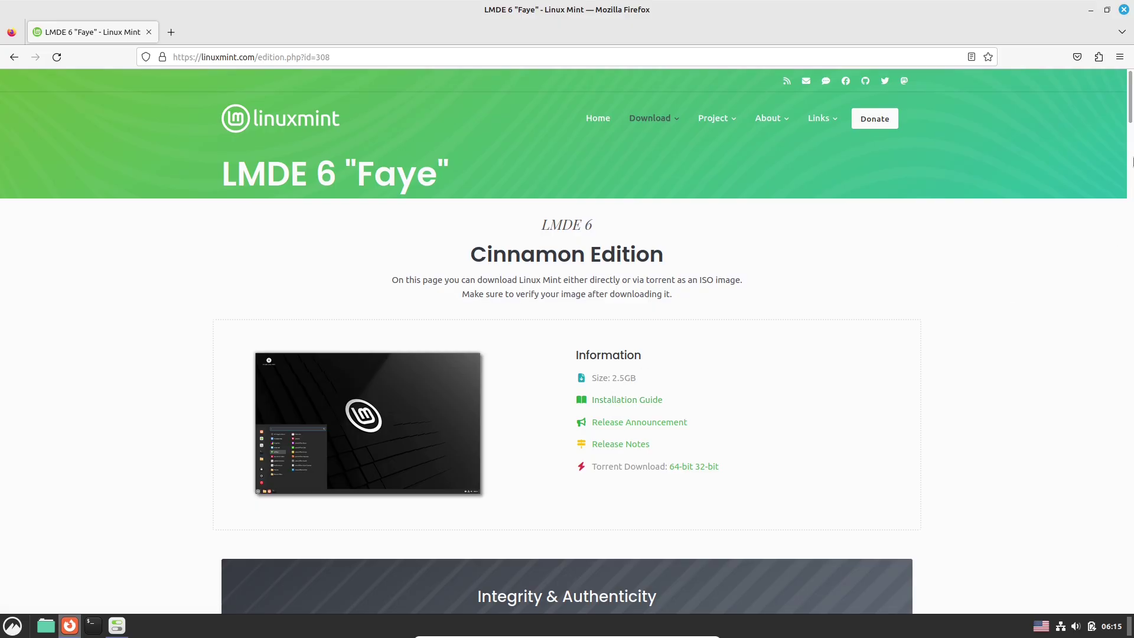
scroll(946, 146, down, 10)
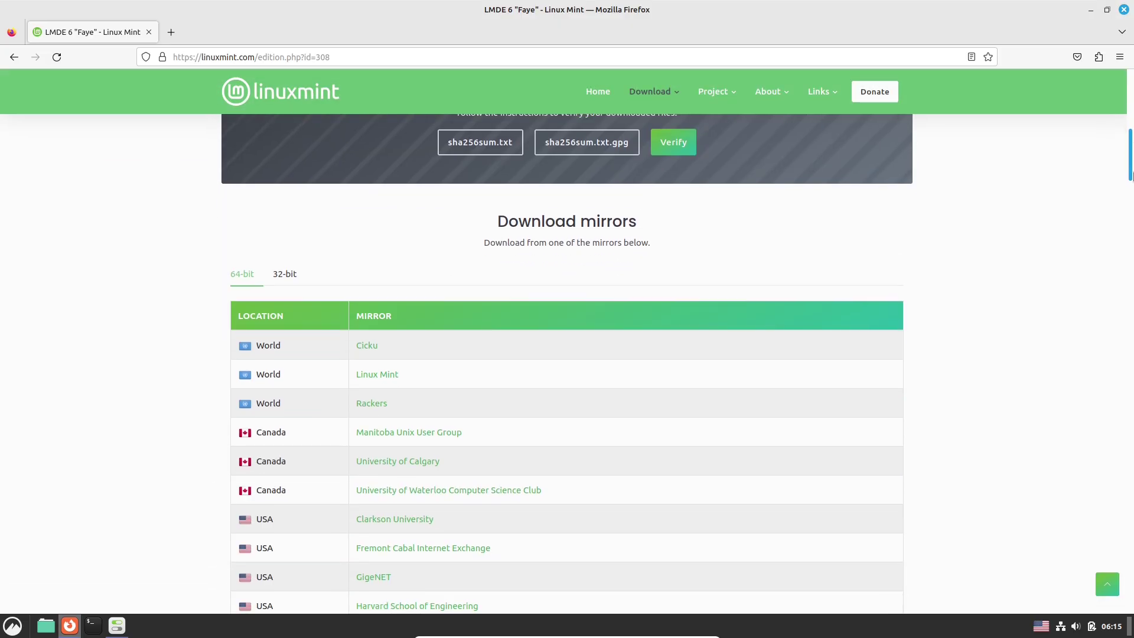
click(290, 271)
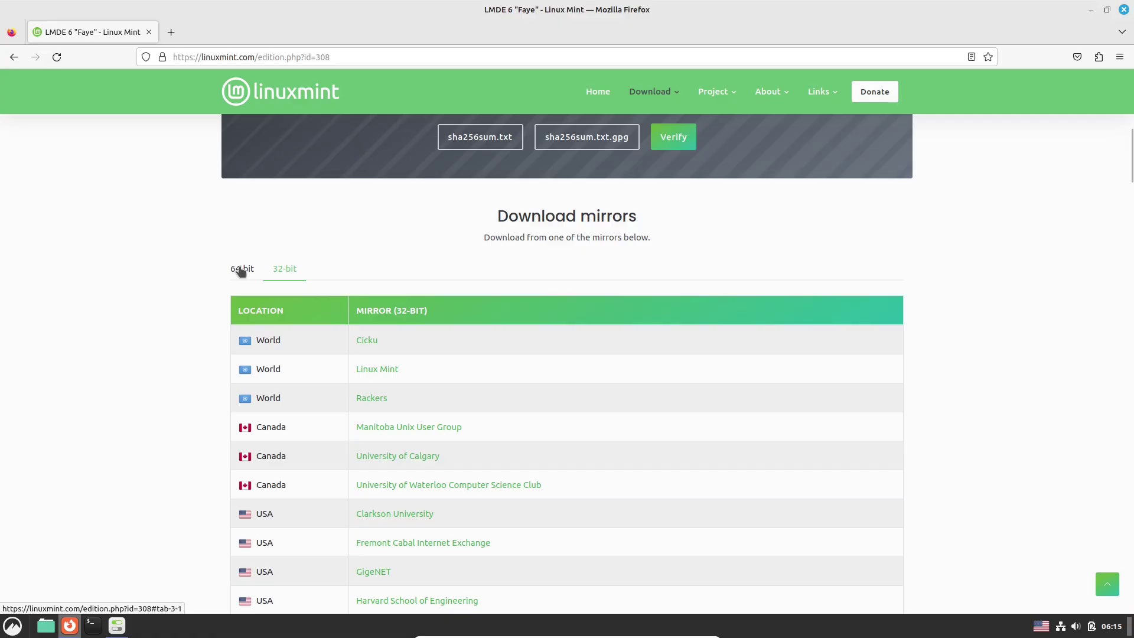
click(247, 269)
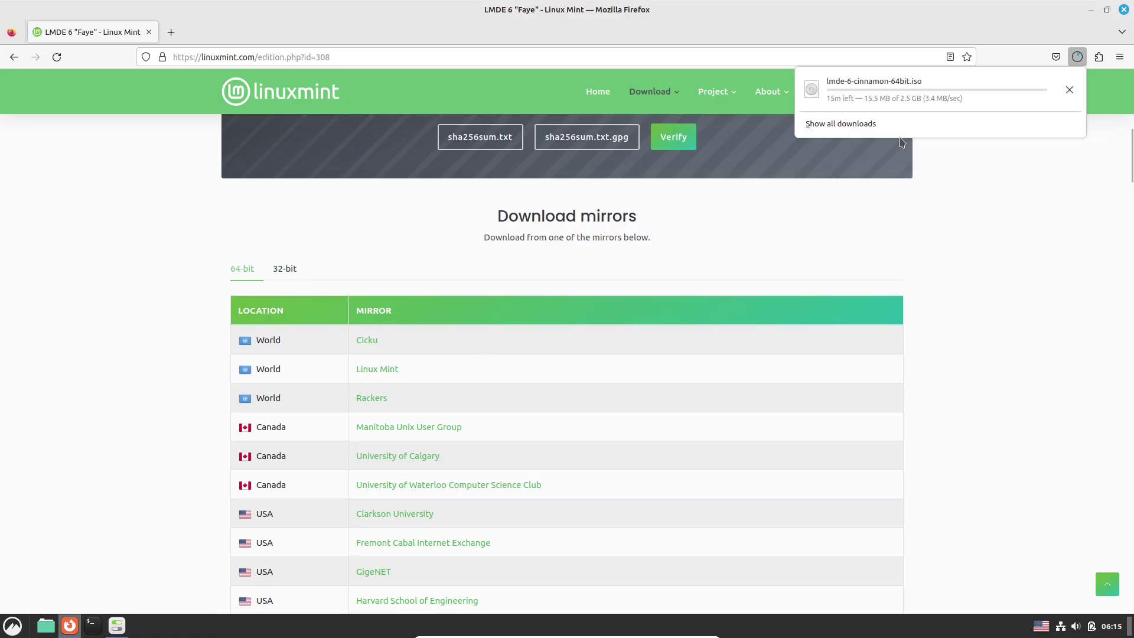
click(1068, 93)
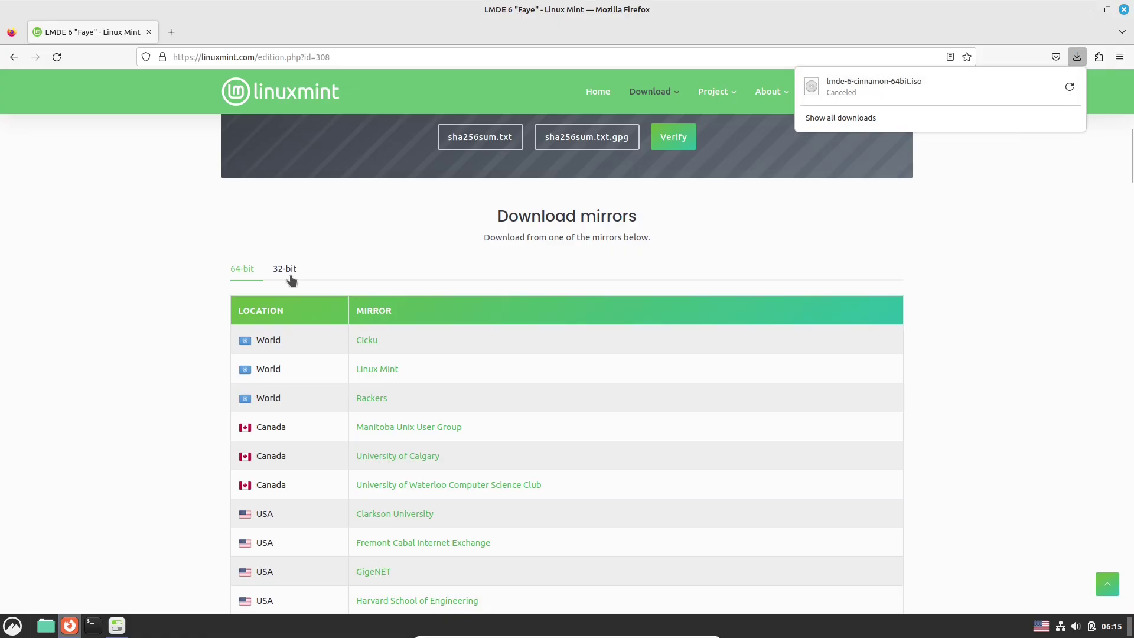
Start and cancel the 32-bit ISO download from the Linux Mint mirror, then close Firefox.
click(287, 273)
click(384, 371)
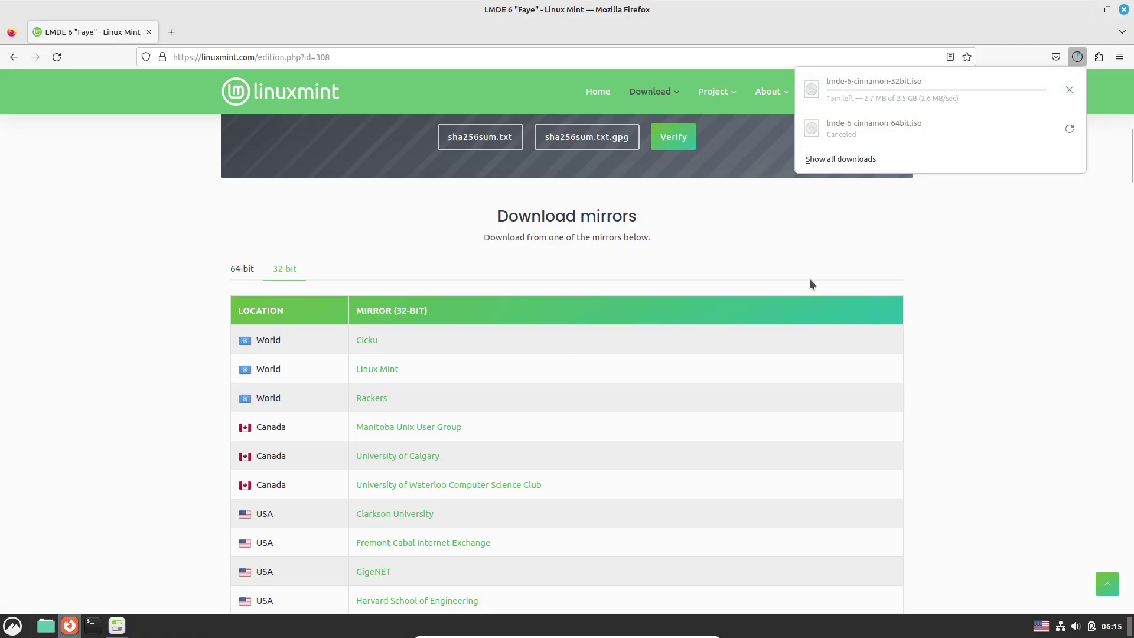
click(1070, 90)
click(1012, 310)
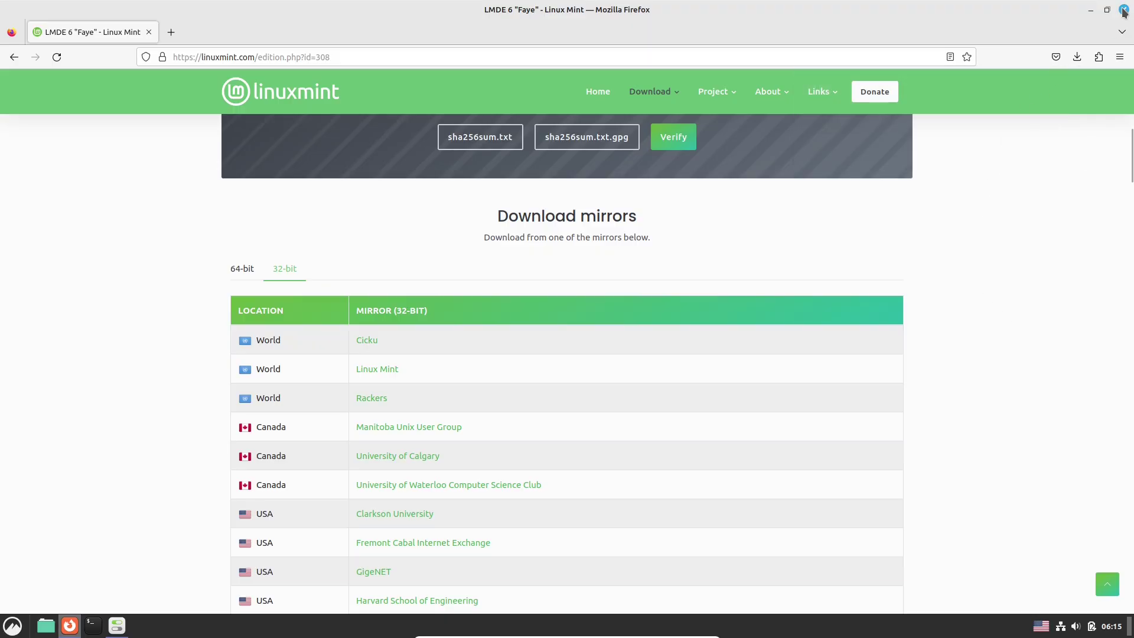
click(1124, 10)
Maximize the theme settings, view the miscellaneous and scrollbar options, then close the window.
click(643, 104)
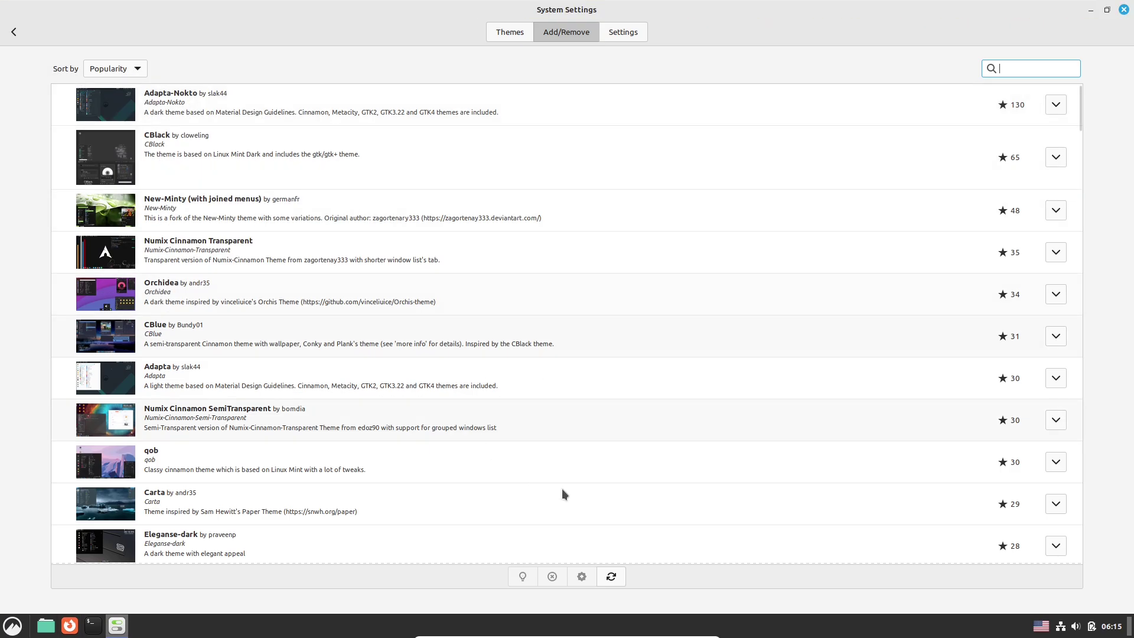
click(639, 37)
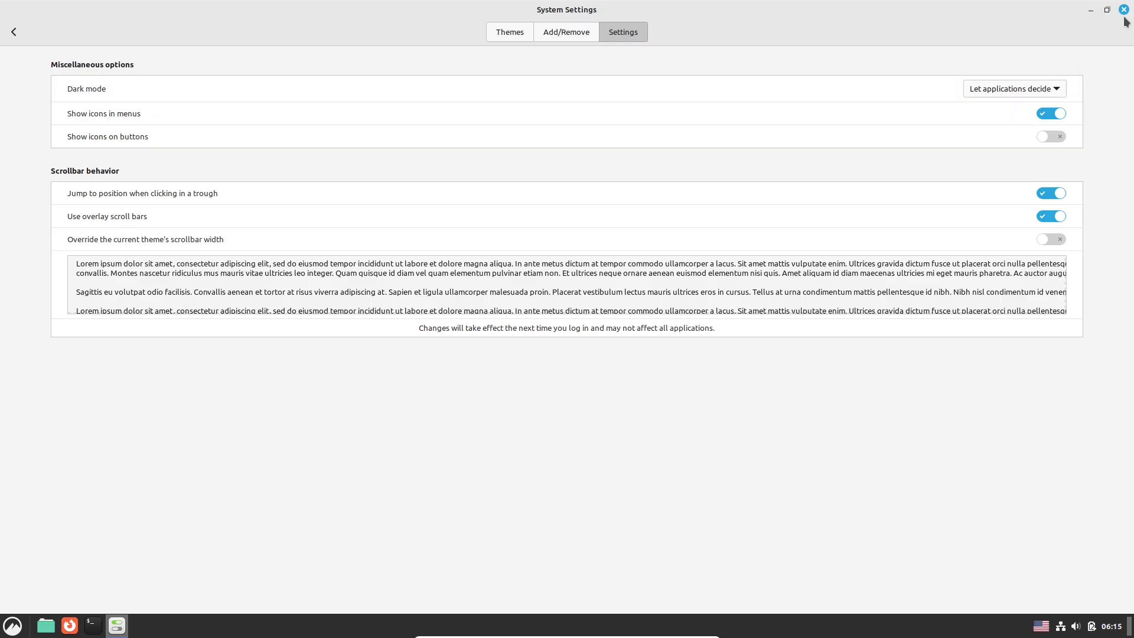
click(1123, 9)
Search the application menu for 'sys' and launch System Monitor.
click(12, 626)
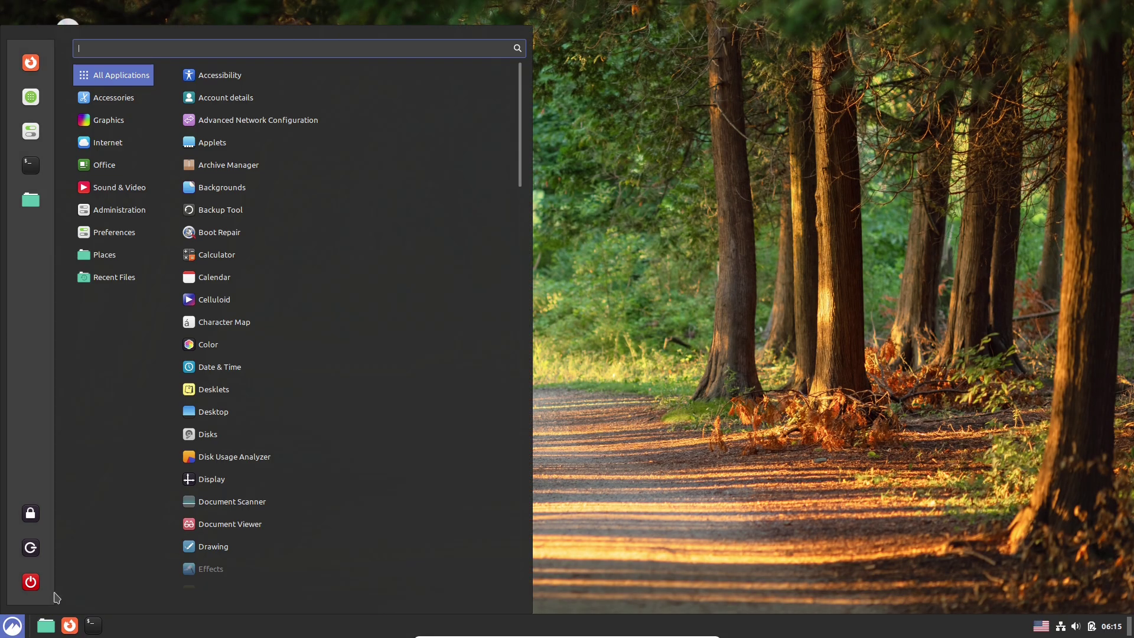
text(sys)
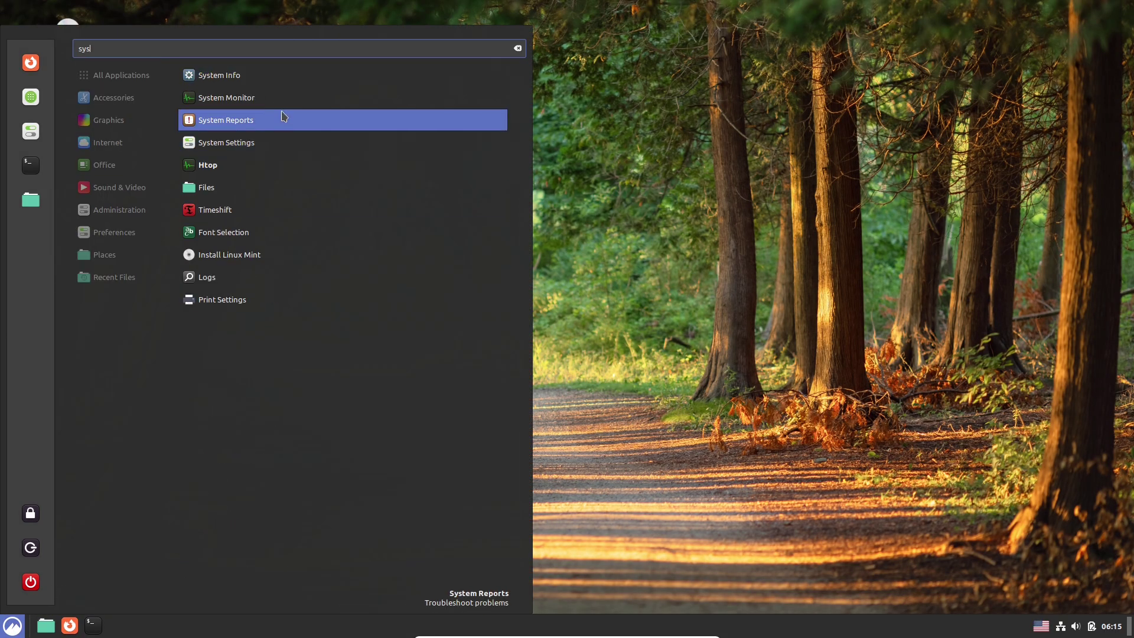
click(283, 97)
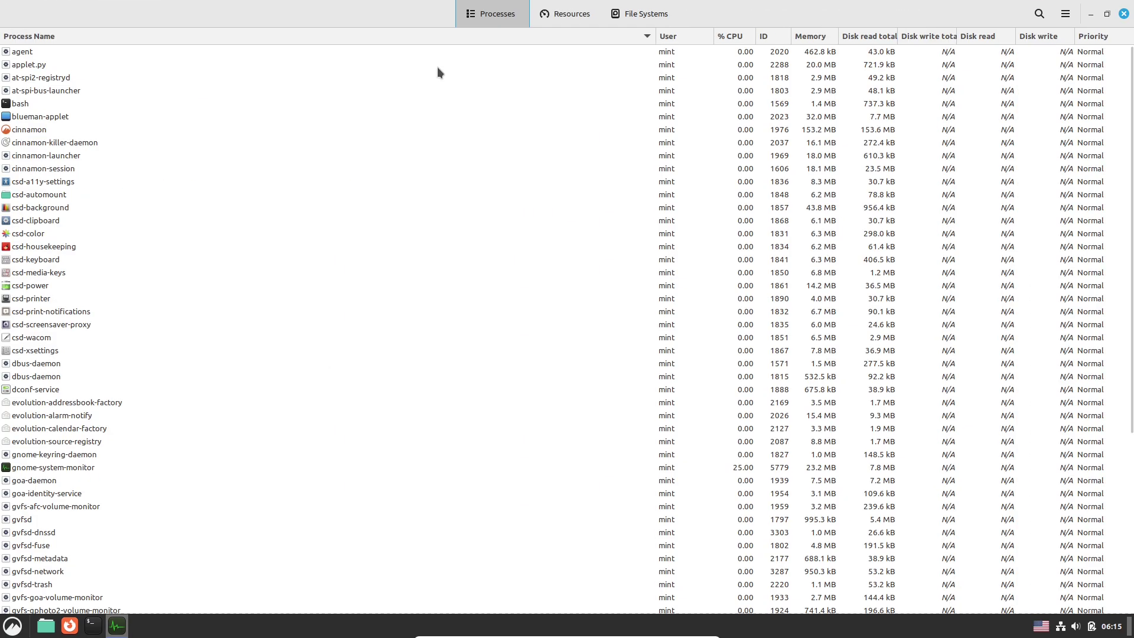